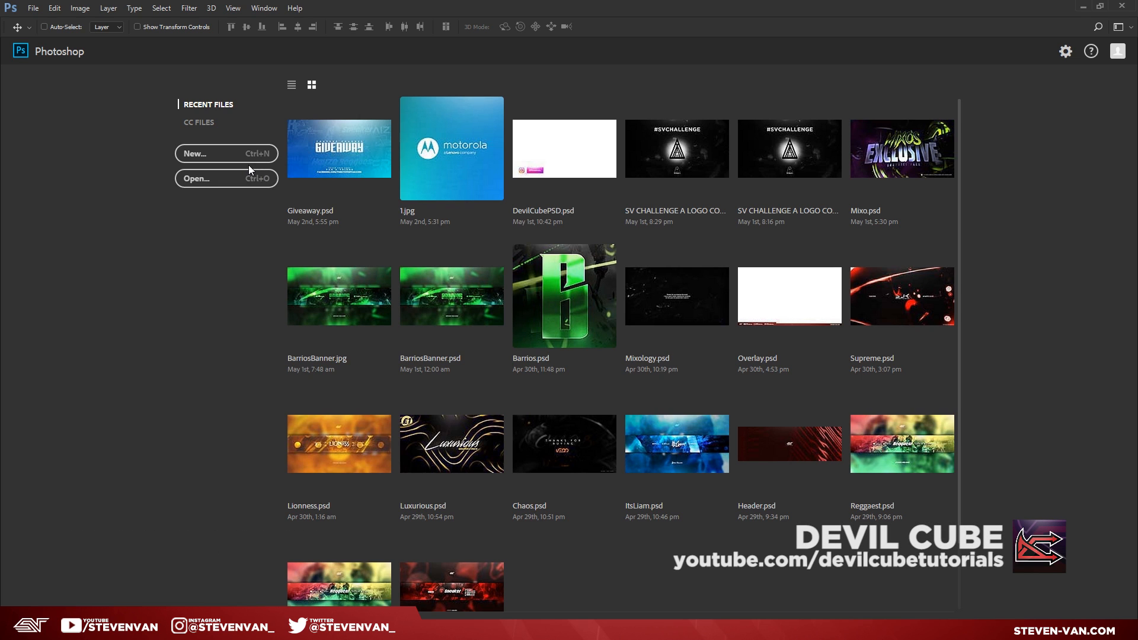
- Create a new 1920 x 1080 pixel document at 72 ppi in RGB Color with transparent background contents
click(216, 154)
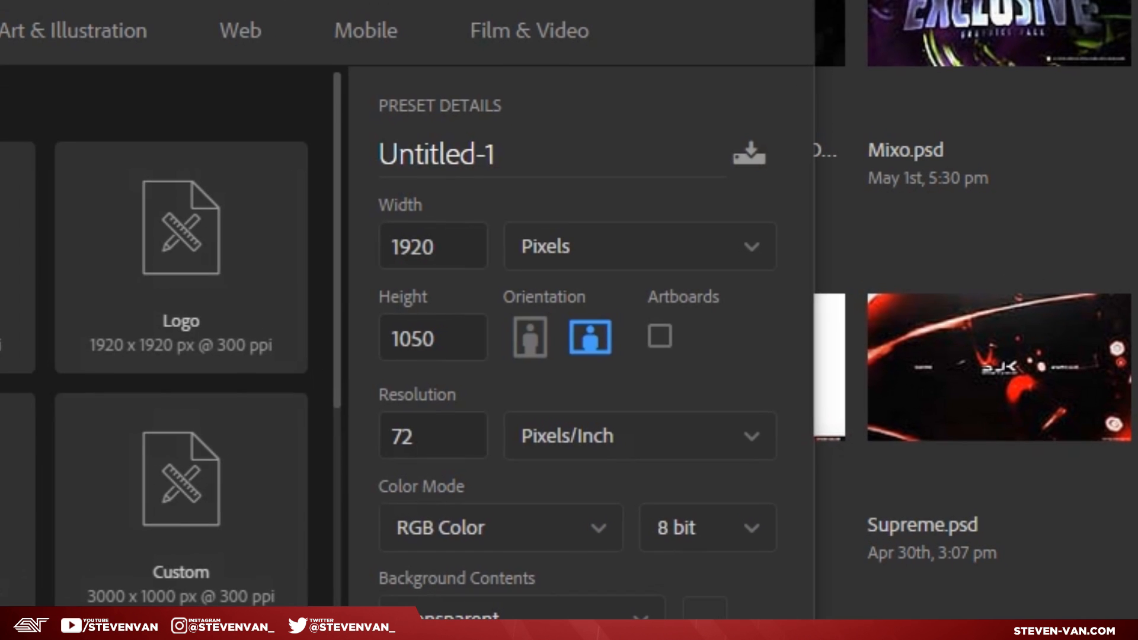
click(6, 275)
click(576, 266)
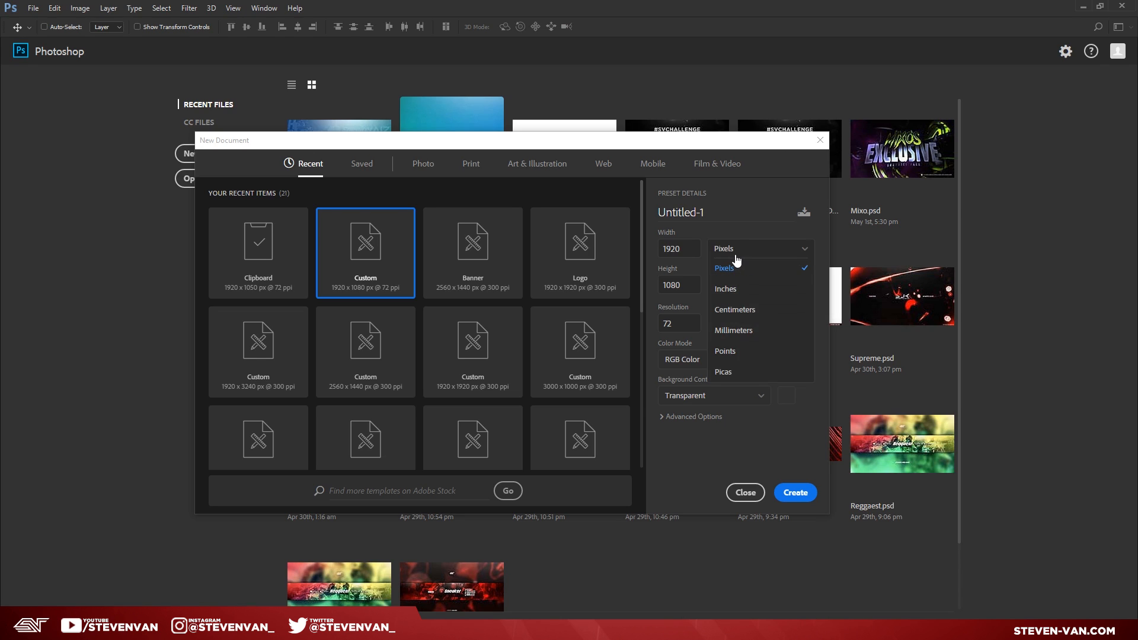
click(730, 267)
click(797, 496)
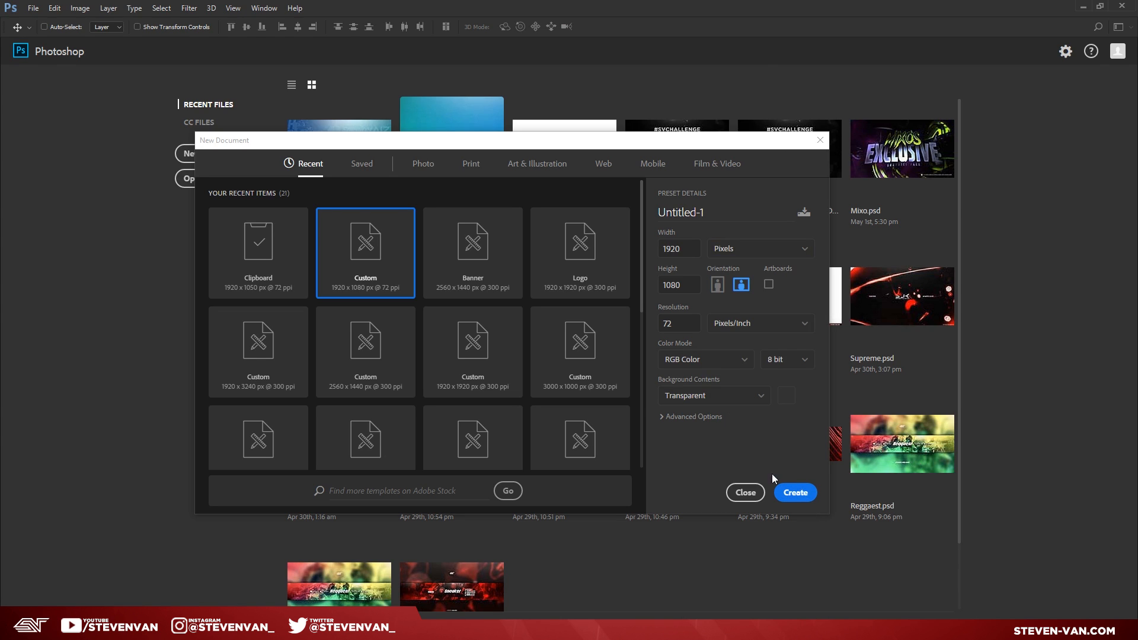
key(z)
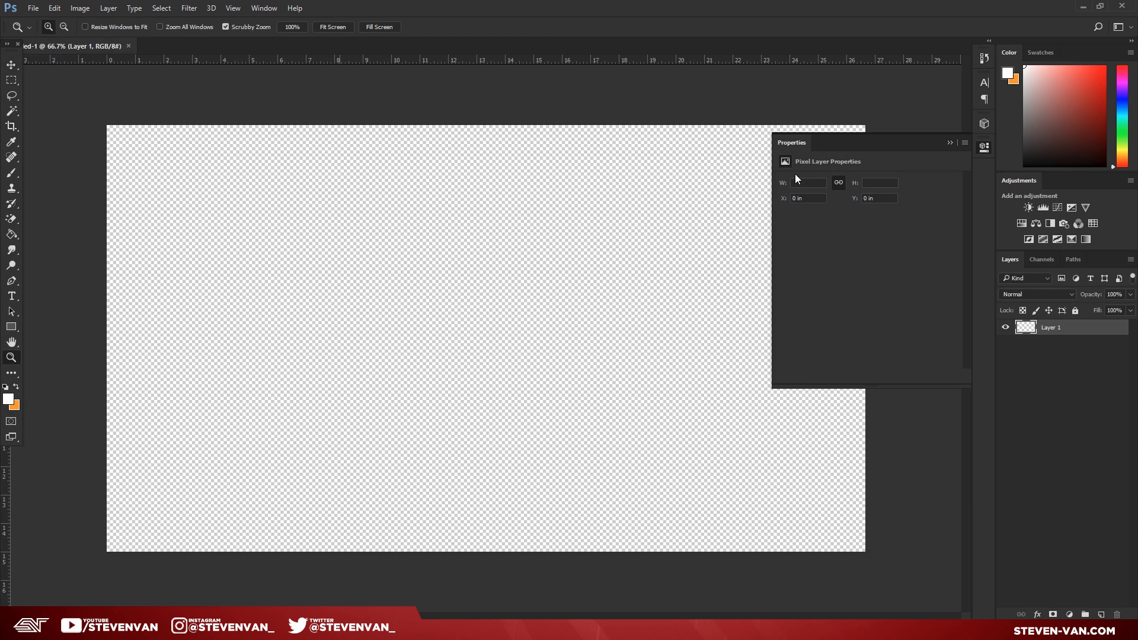
click(952, 144)
drag(249, 291, 121, 353)
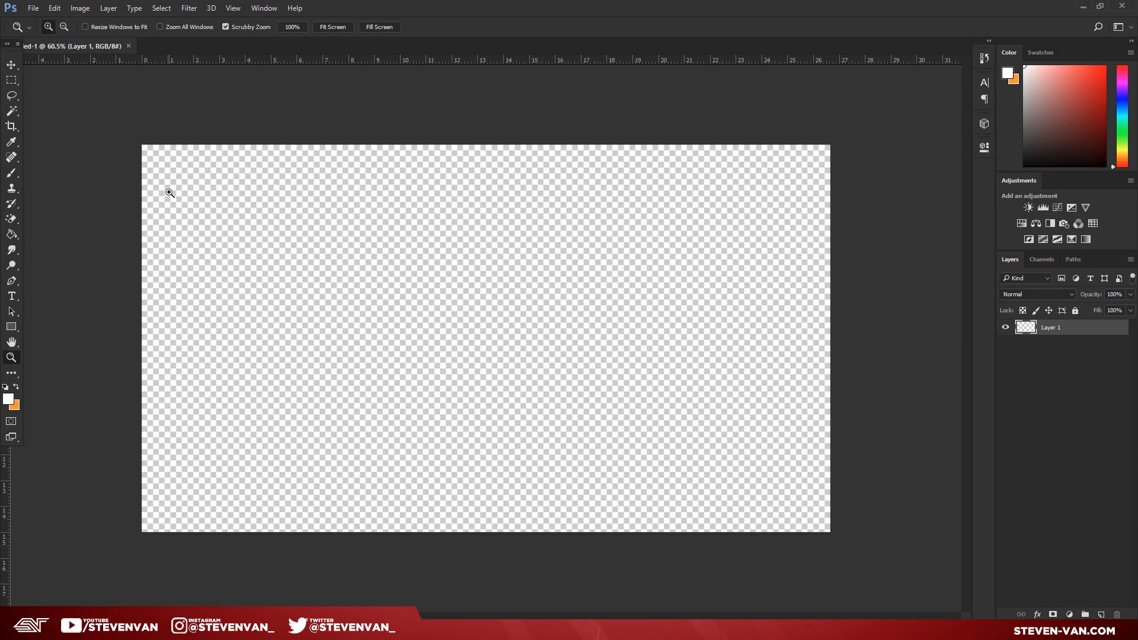
drag(164, 198, 157, 208)
drag(326, 278, 303, 266)
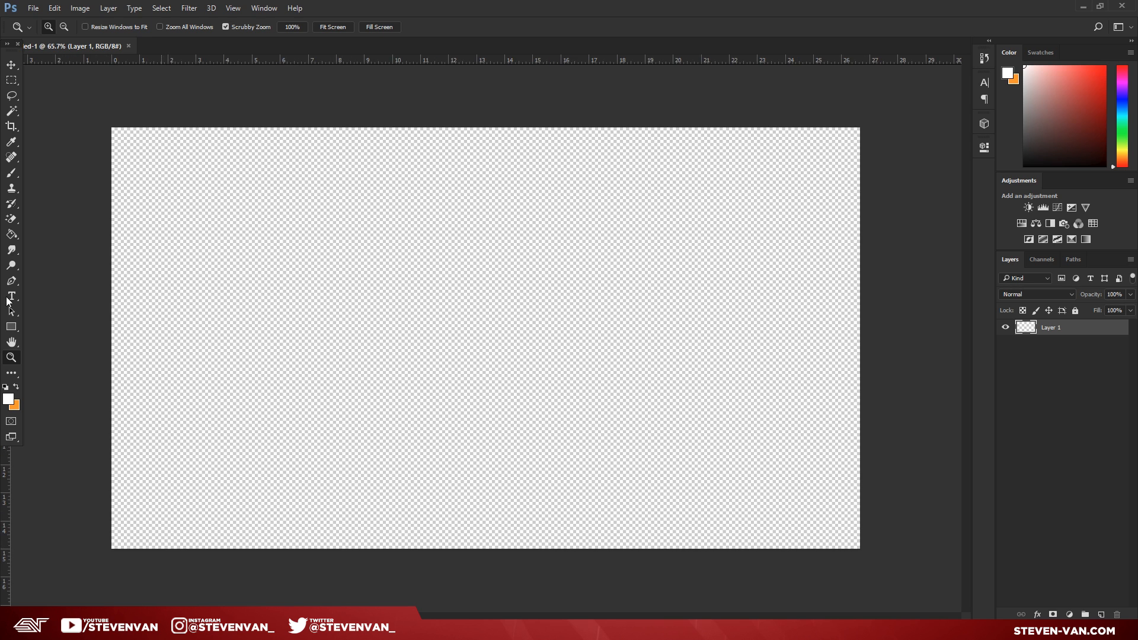
mouse_move(120, 332)
mouse_down()
mouse_move(108, 325)
mouse_move(123, 328)
mouse_up()
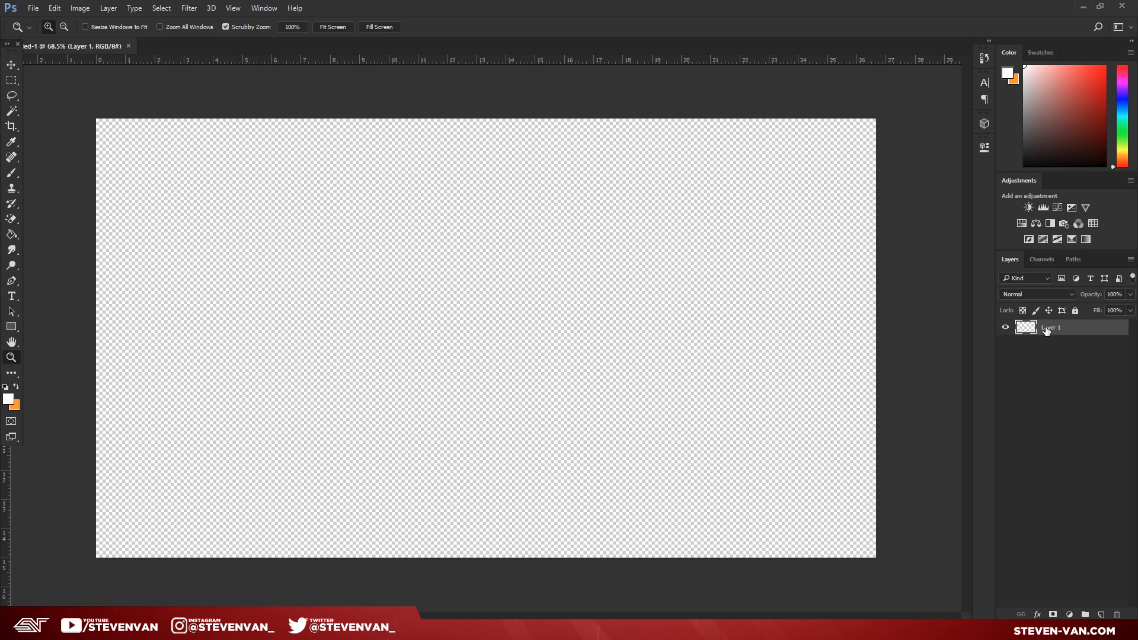
click(11, 327)
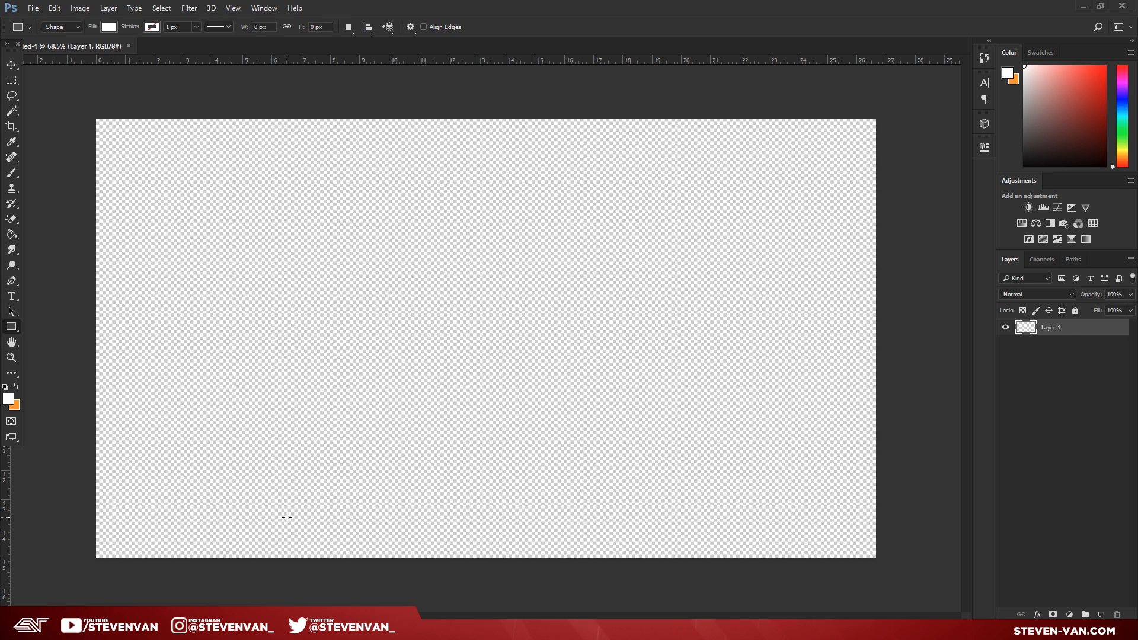
click(11, 358)
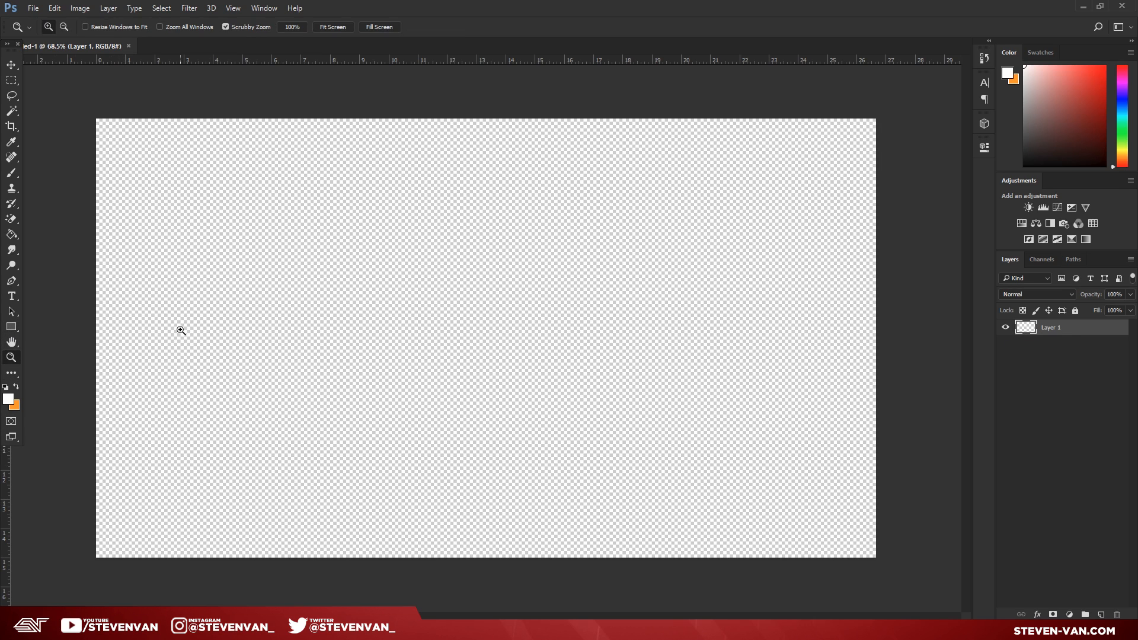
key(u)
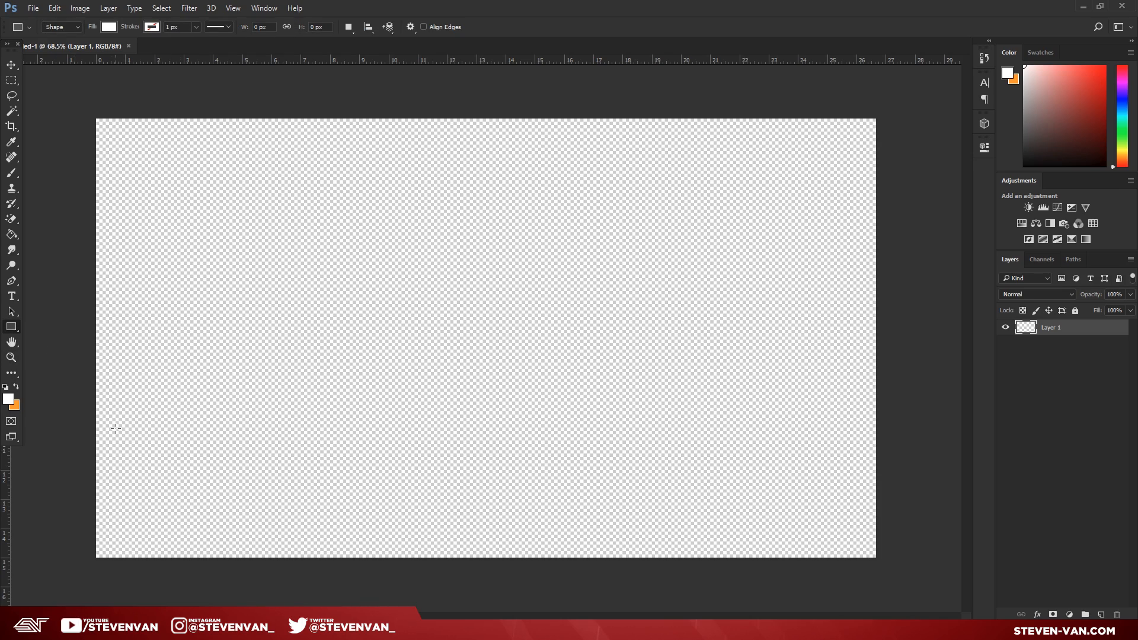
key(z)
drag(233, 365, 204, 369)
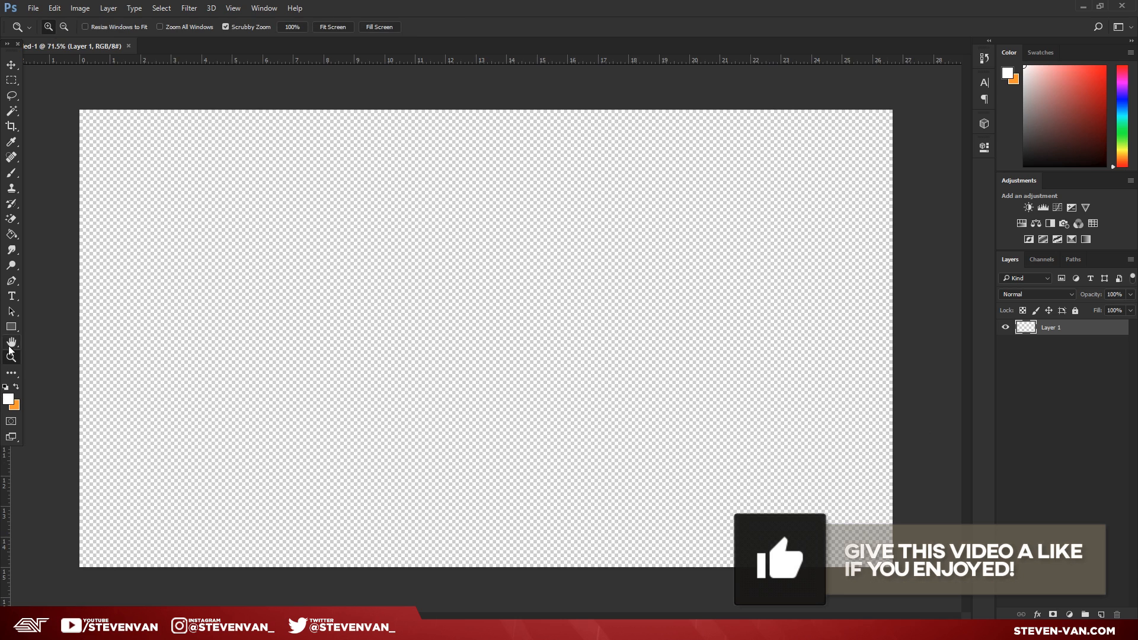
- Draw a black-filled rectangle shape without a stroke covering the whole canvas, and leave its layer deselected
click(11, 327)
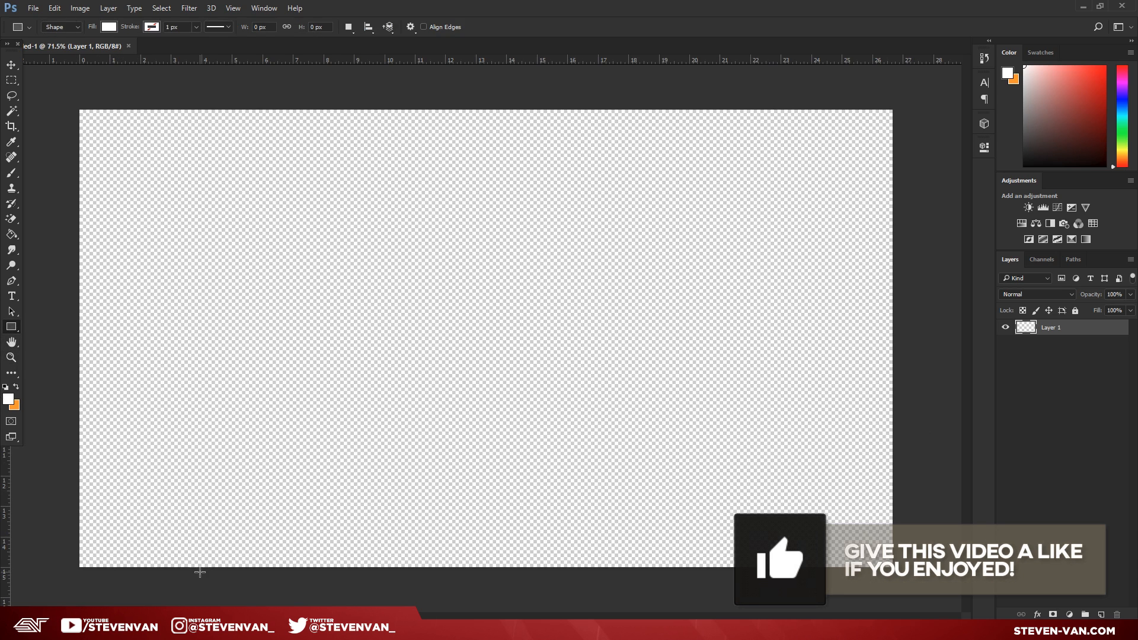
click(111, 28)
click(53, 80)
drag(928, 587, 17, 100)
click(1077, 433)
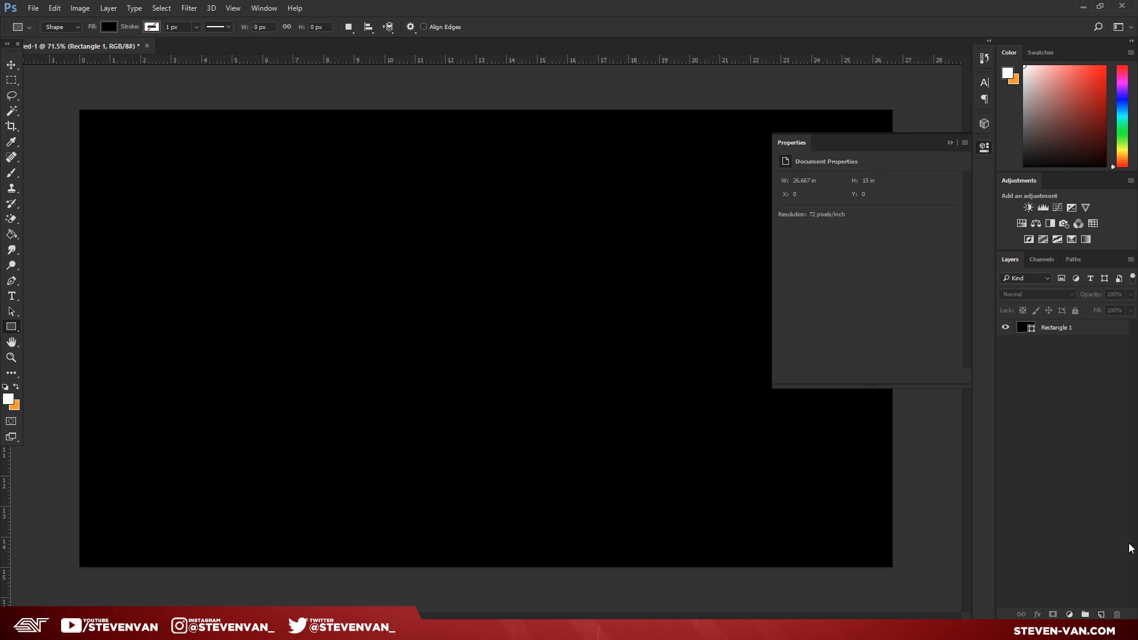
- On a new layer, draw a white 130 px square without a stroke and move it to about X 129, Y 804 px
click(1104, 614)
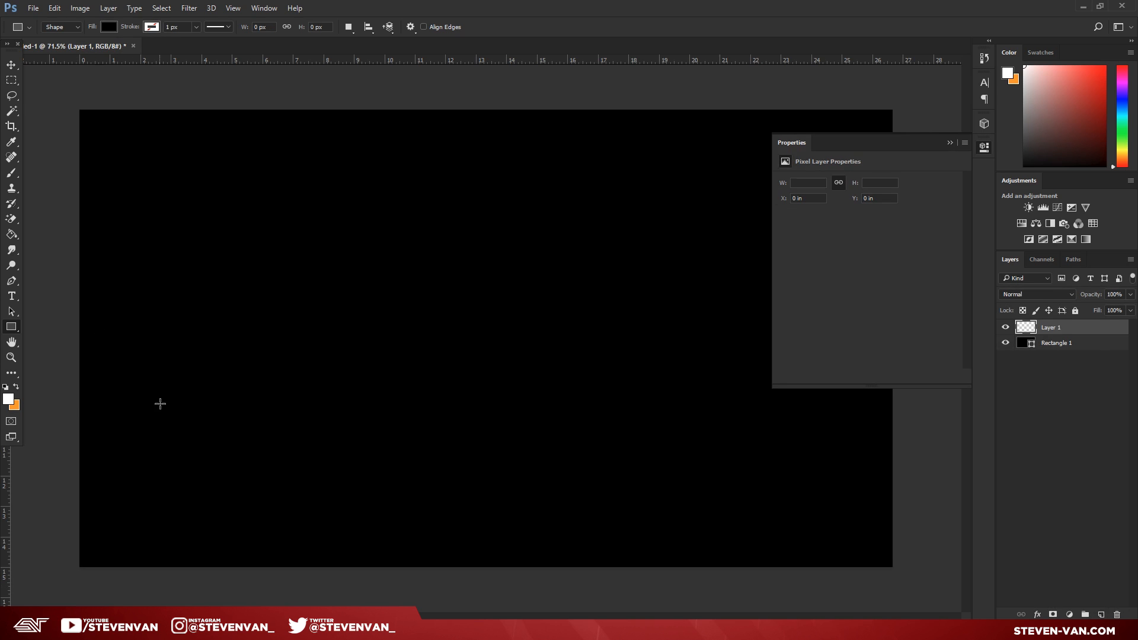
click(101, 30)
click(58, 87)
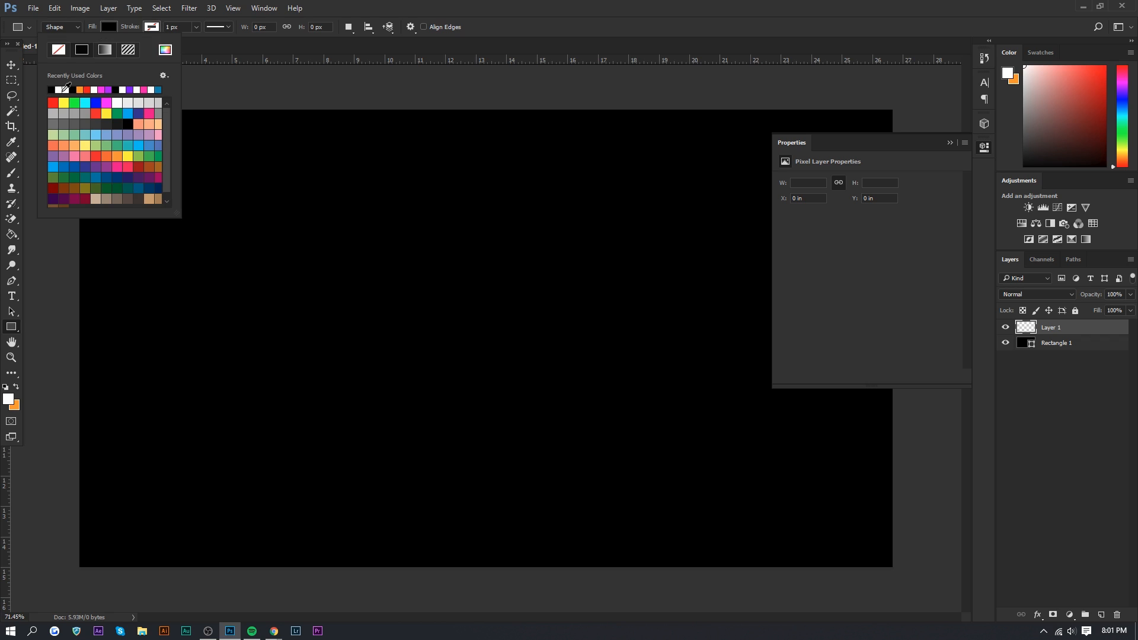
click(152, 27)
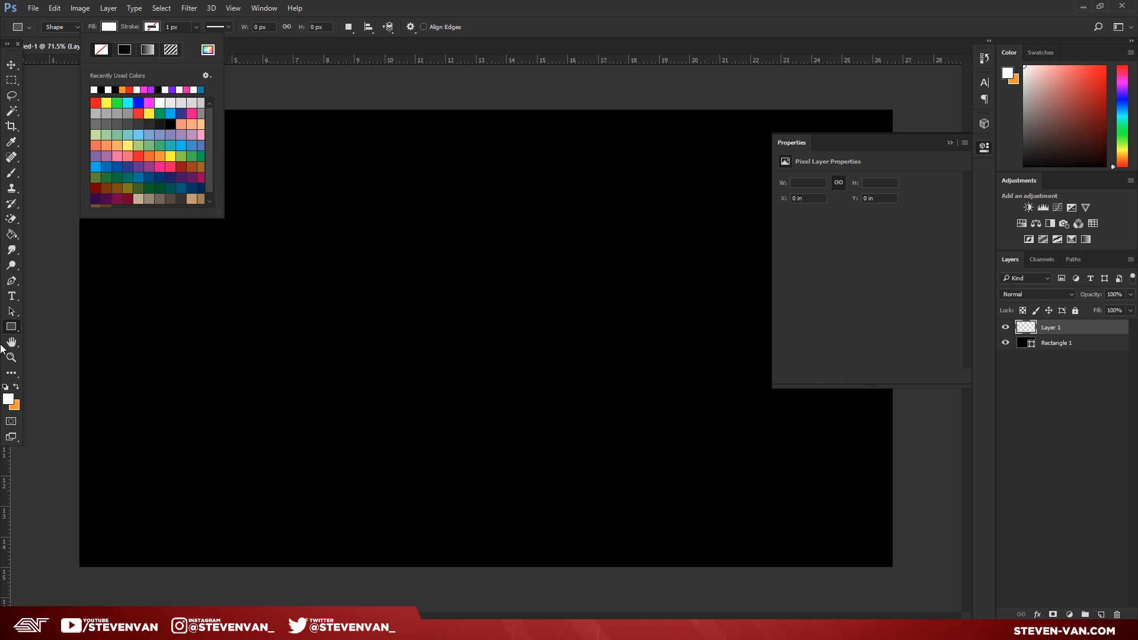
click(2, 347)
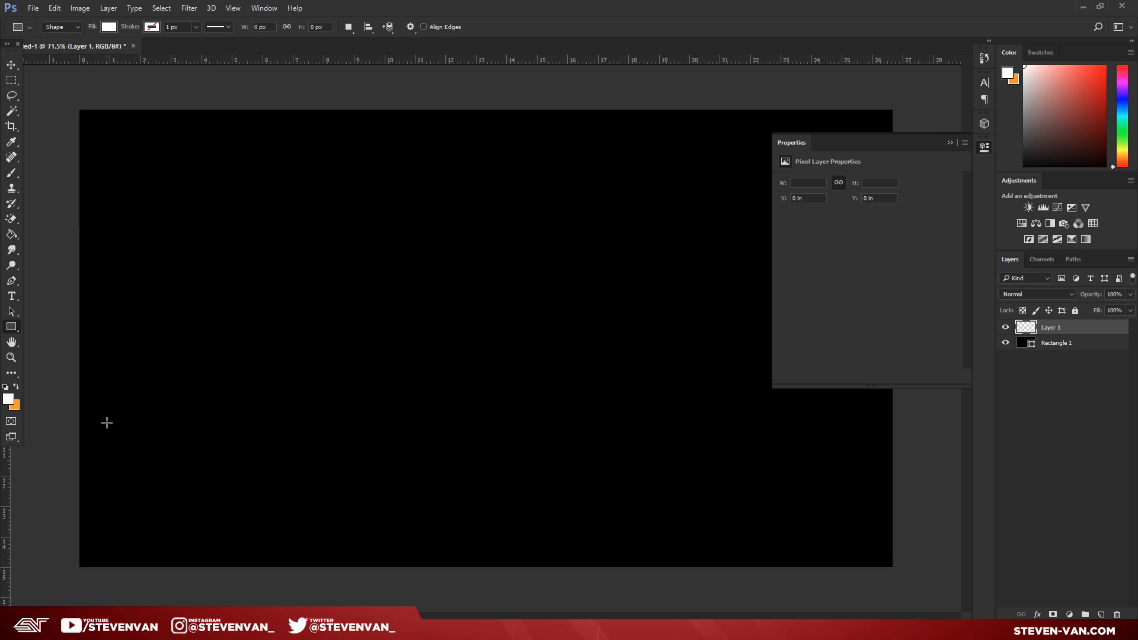
drag(106, 422, 192, 478)
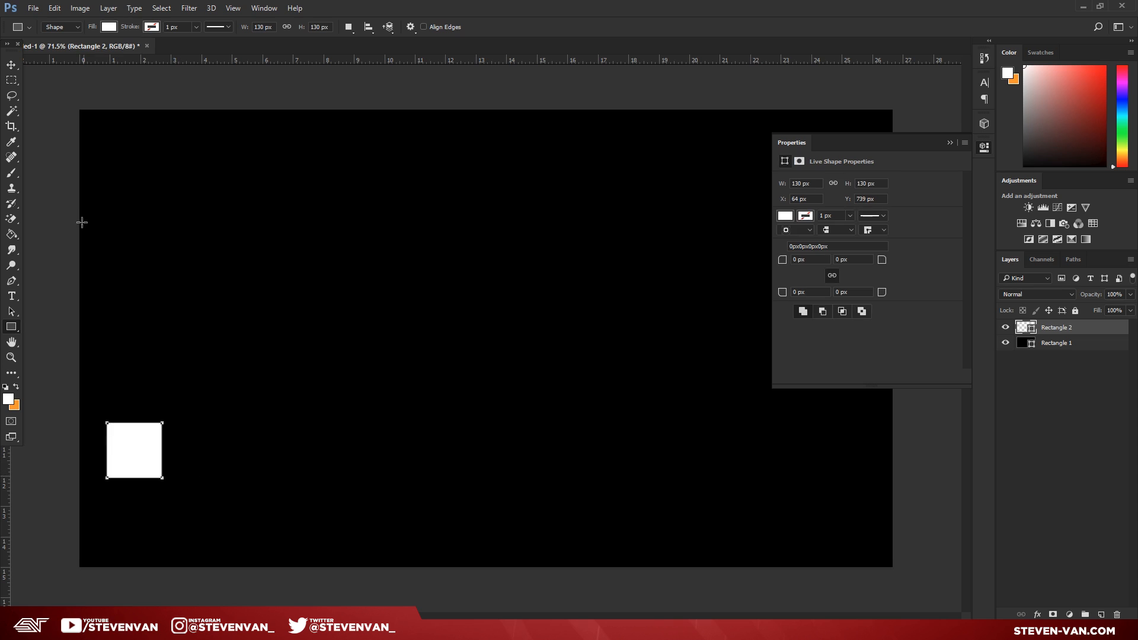
click(11, 65)
drag(137, 239, 330, 299)
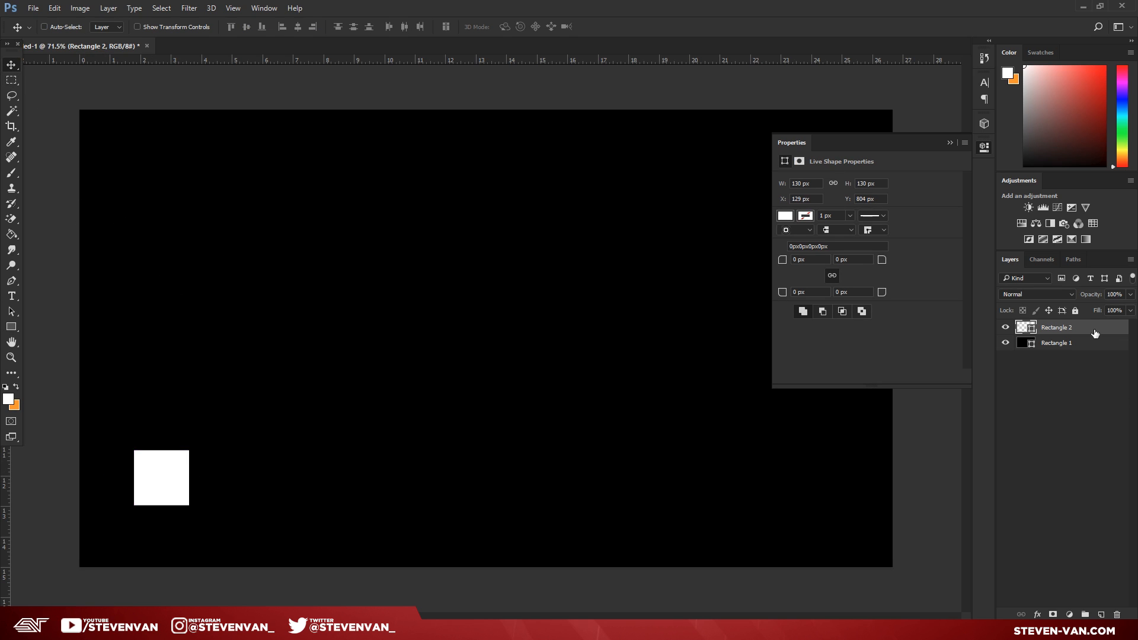
- On a new layer, draw a white bar about 360 x 99 px extending to the right from inside the square
click(1104, 615)
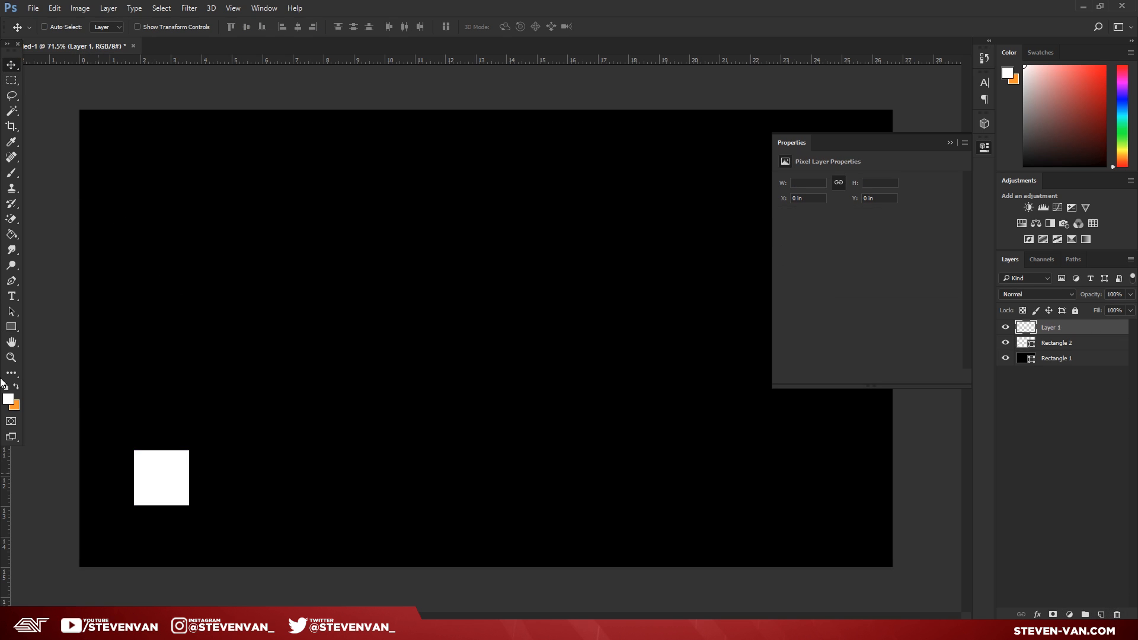
click(13, 326)
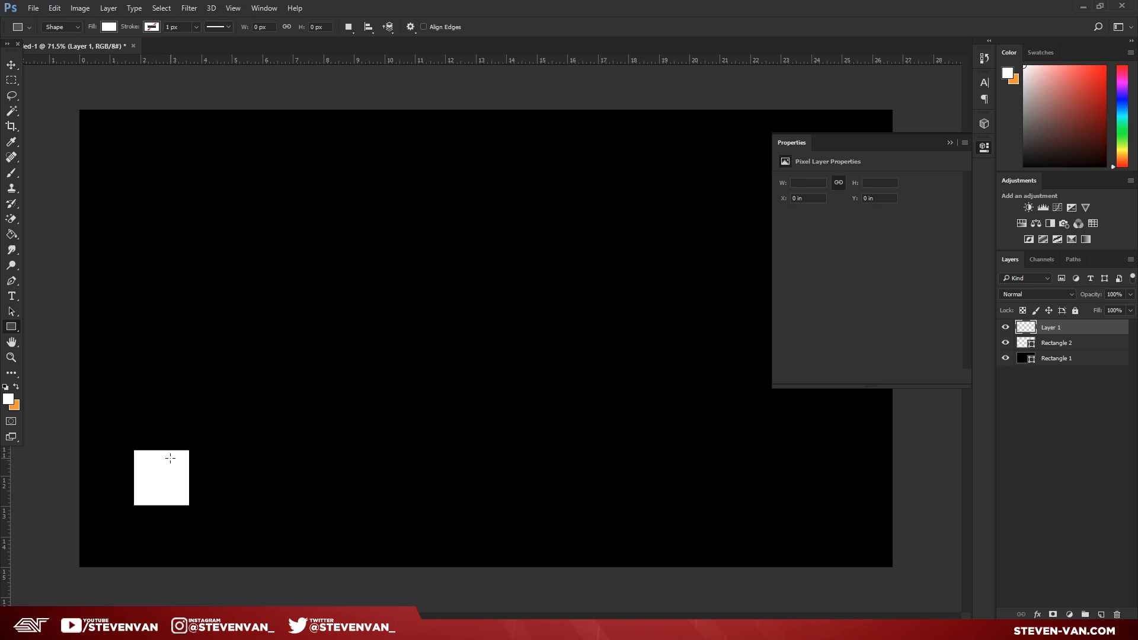
drag(170, 457, 322, 498)
- Move the white bar further left over the square, to about X 173, Y 819 px
click(11, 64)
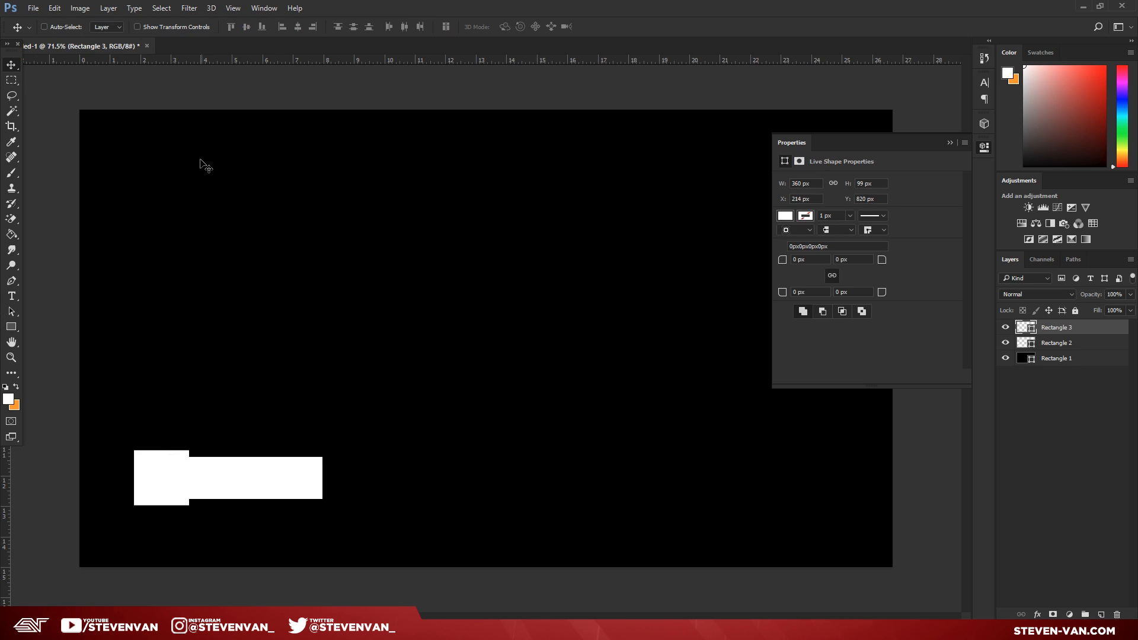
drag(202, 239, 219, 233)
click(220, 9)
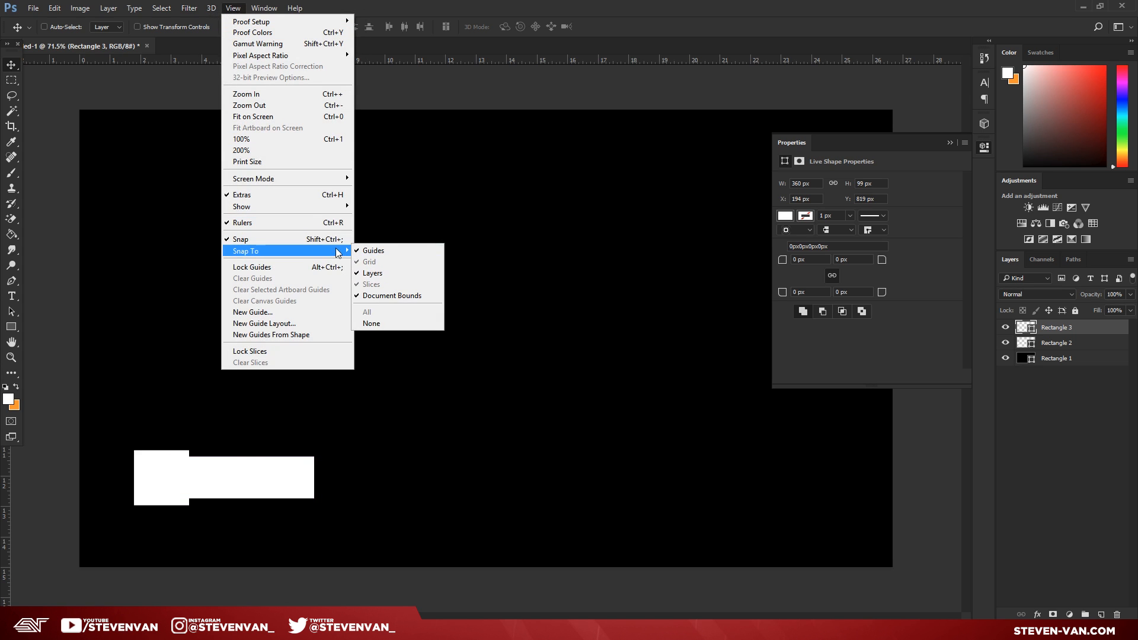
click(588, 386)
drag(588, 386, 575, 387)
- Rasterize the Rectangle 3 and Rectangle 2 shape layers together
click(12, 357)
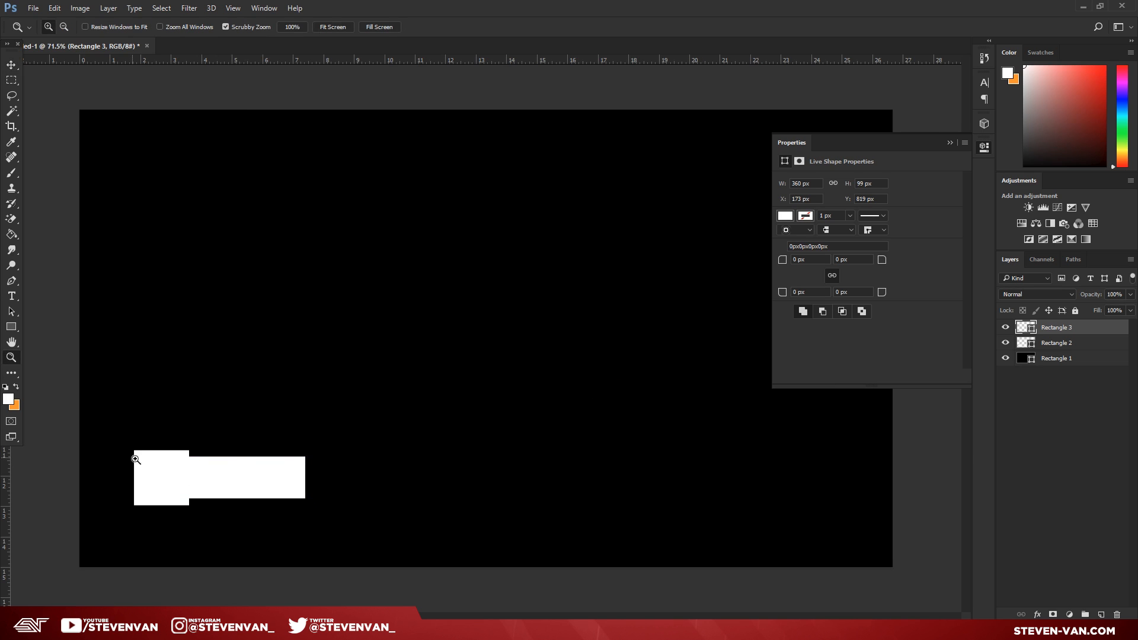
drag(156, 464, 210, 518)
drag(319, 491, 807, 200)
click(955, 144)
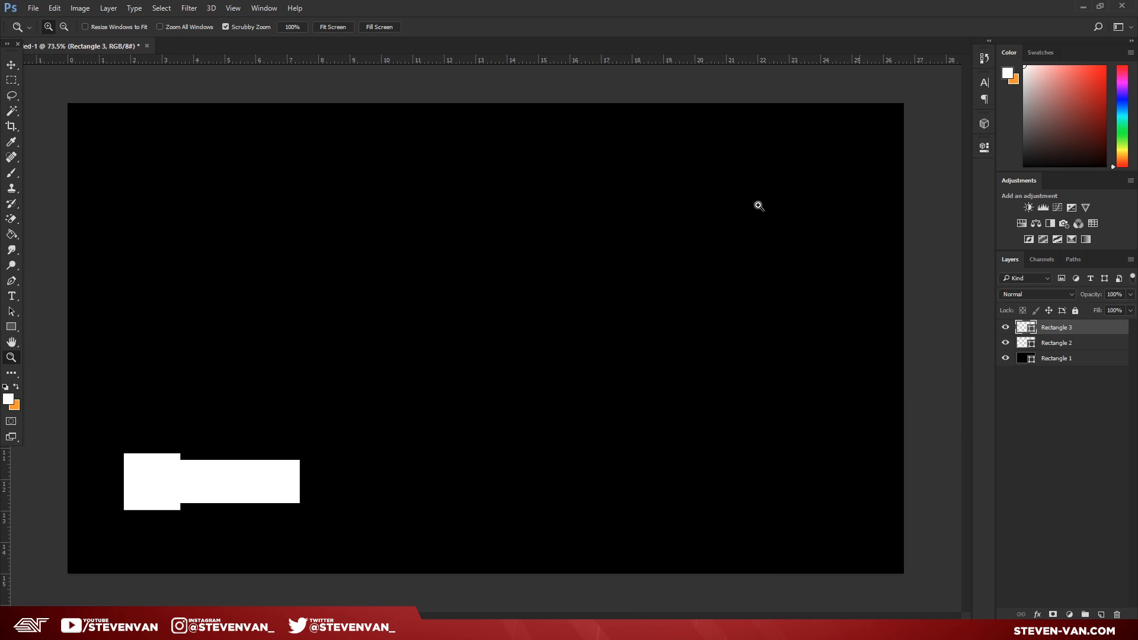
drag(133, 526, 117, 541)
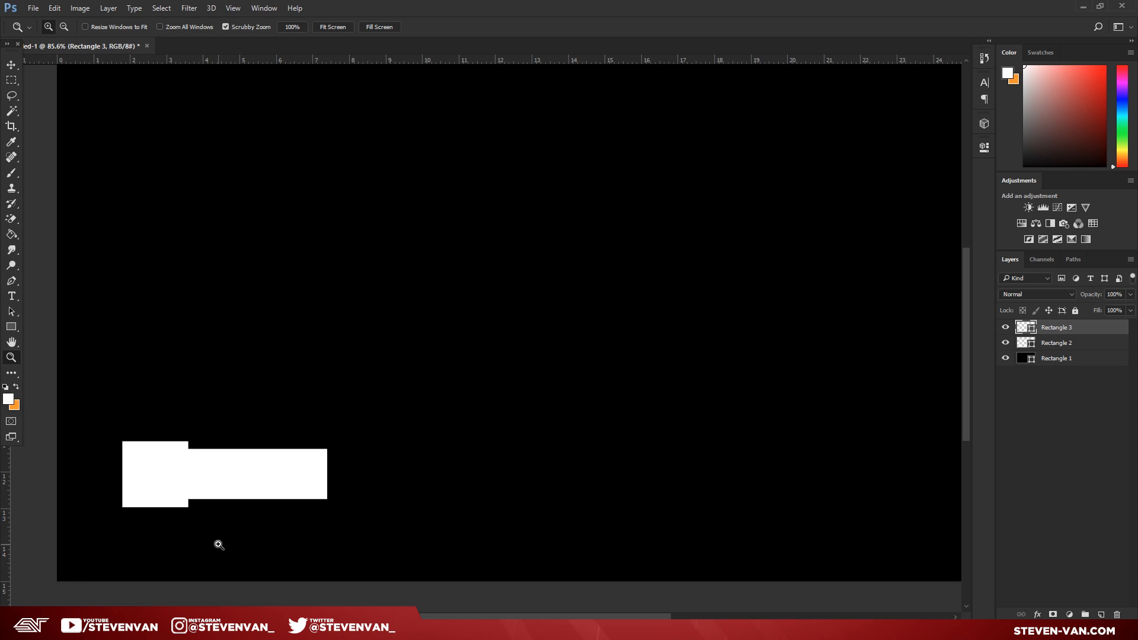
shift+click(1066, 343)
right_click(1066, 340)
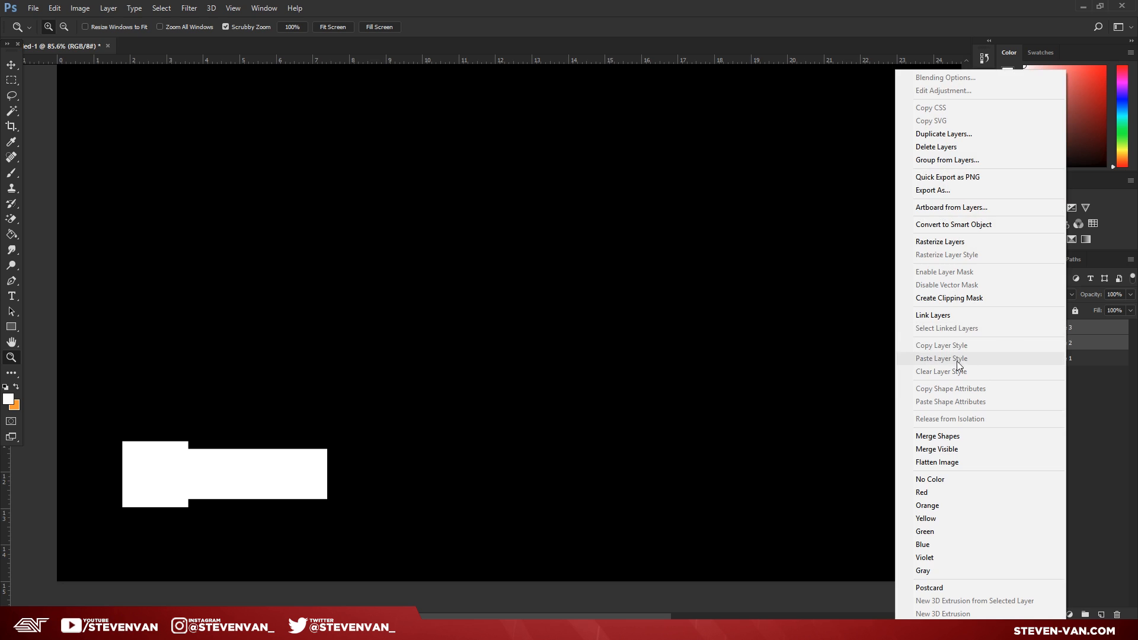
click(982, 242)
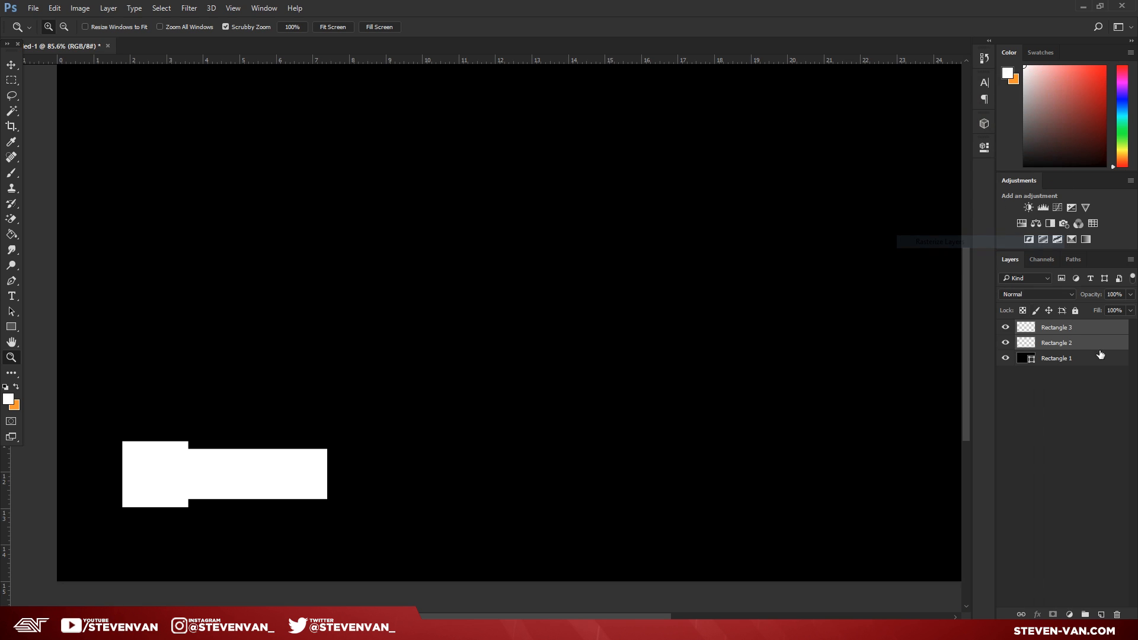
- Add a new layer above Rectangle 3 and clip it to the bar with a clipping mask
click(1070, 330)
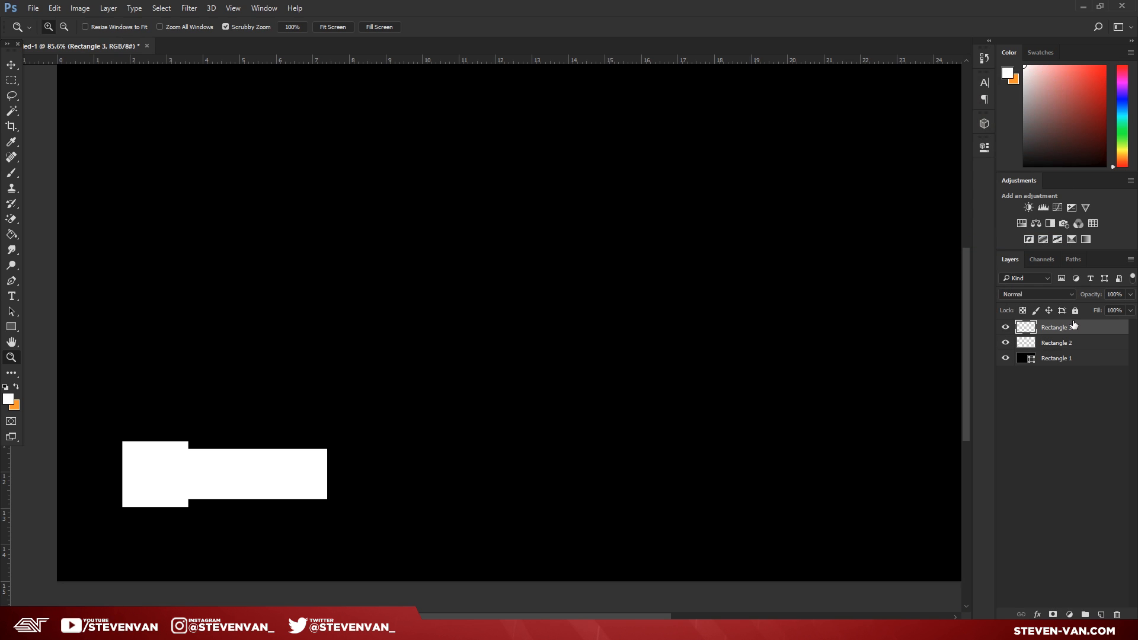
click(1100, 615)
right_click(1080, 336)
click(1004, 301)
- Set the foreground color to purple c000ff and brush it softly over the lower right end of the bar on the clipped layer
click(12, 173)
click(8, 399)
drag(963, 202, 992, 198)
text(c000ff)
key(Return)
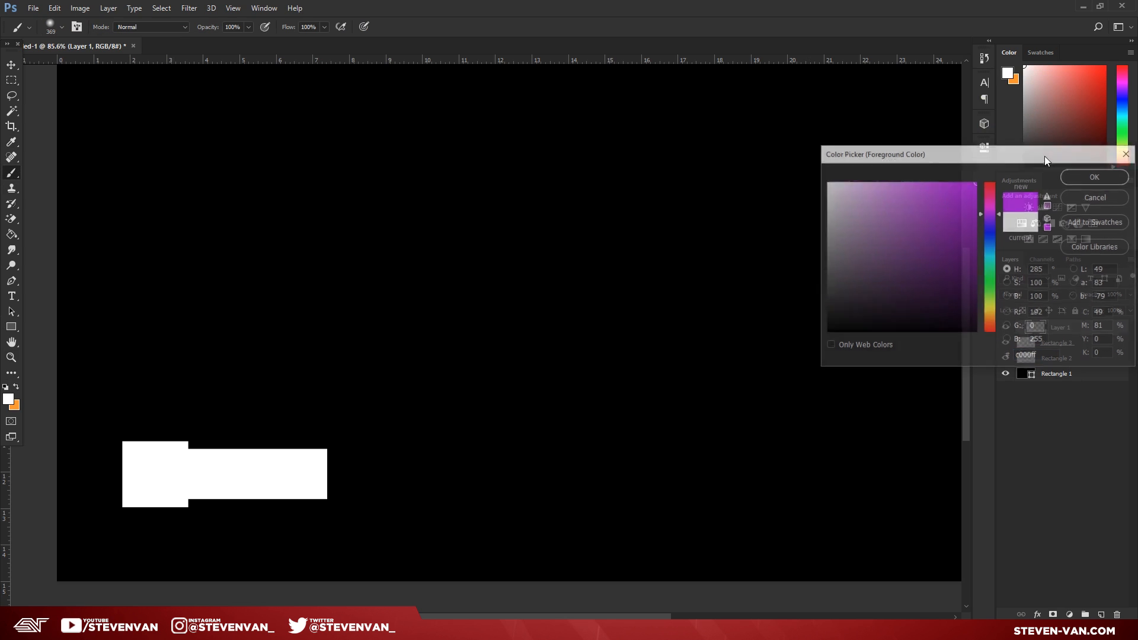
scroll(329, 520, down, 2)
mouse_move(417, 476)
mouse_down()
mouse_move(136, 614)
mouse_move(338, 513)
mouse_move(160, 546)
mouse_up()
- Change the foreground color to hot pink and brush it across the upper and left part of the bar
key(i)
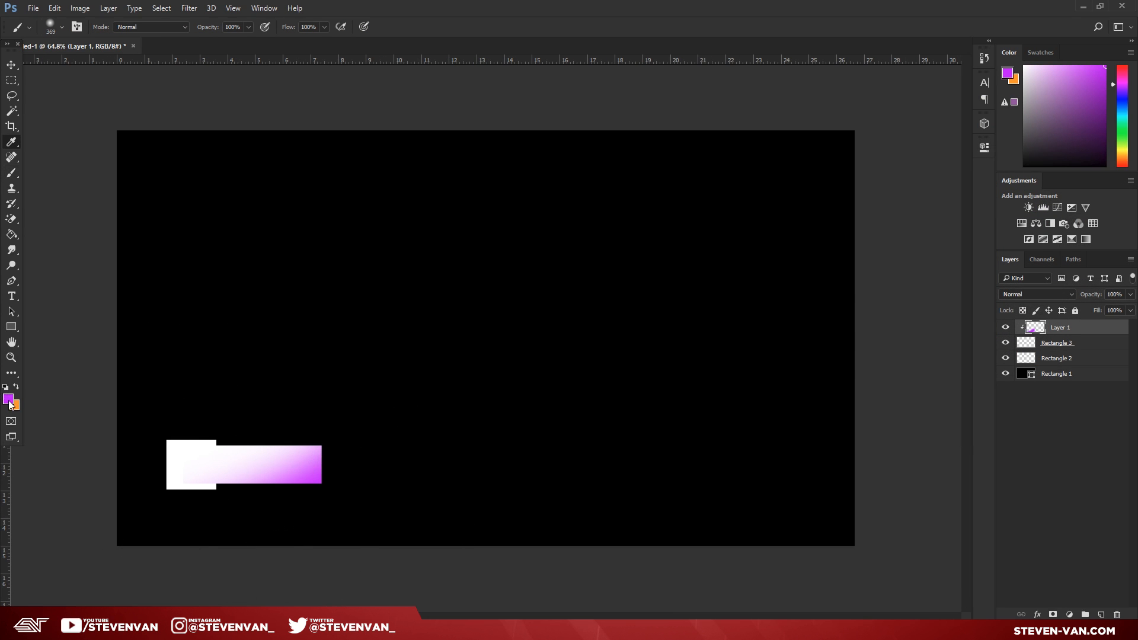
click(10, 402)
drag(991, 212, 995, 199)
key(Return)
key(b)
drag(254, 437, 216, 439)
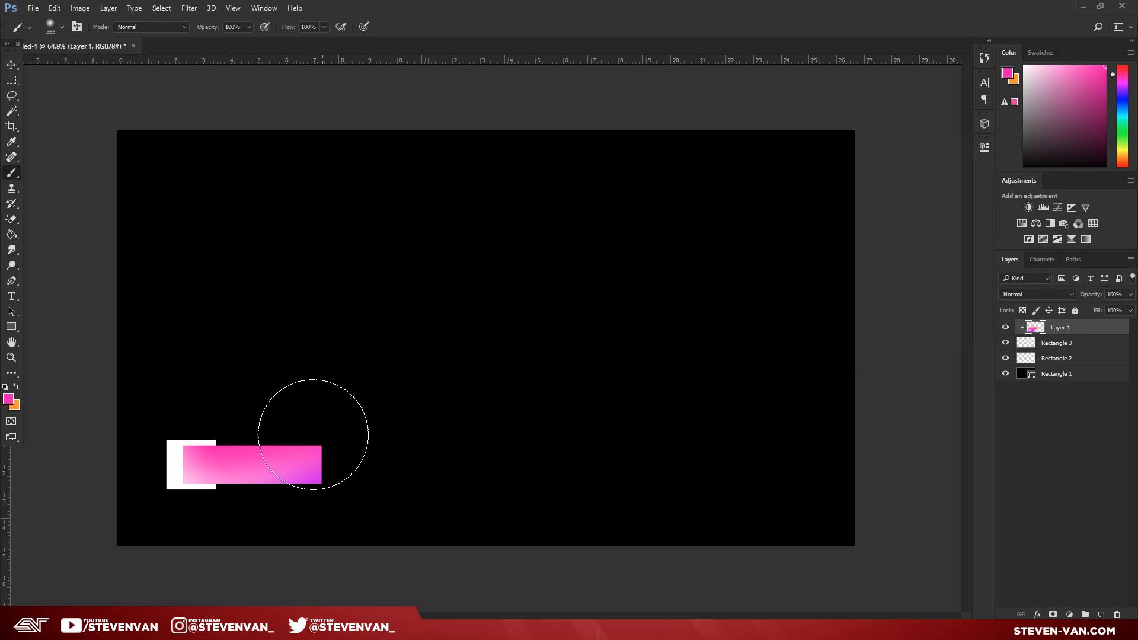
- Move the Rectangle 2 layer above the clipped Layer 1 and select Layer 1 again
scroll(313, 434, up, 2)
drag(1088, 340, 1083, 363)
click(1045, 348)
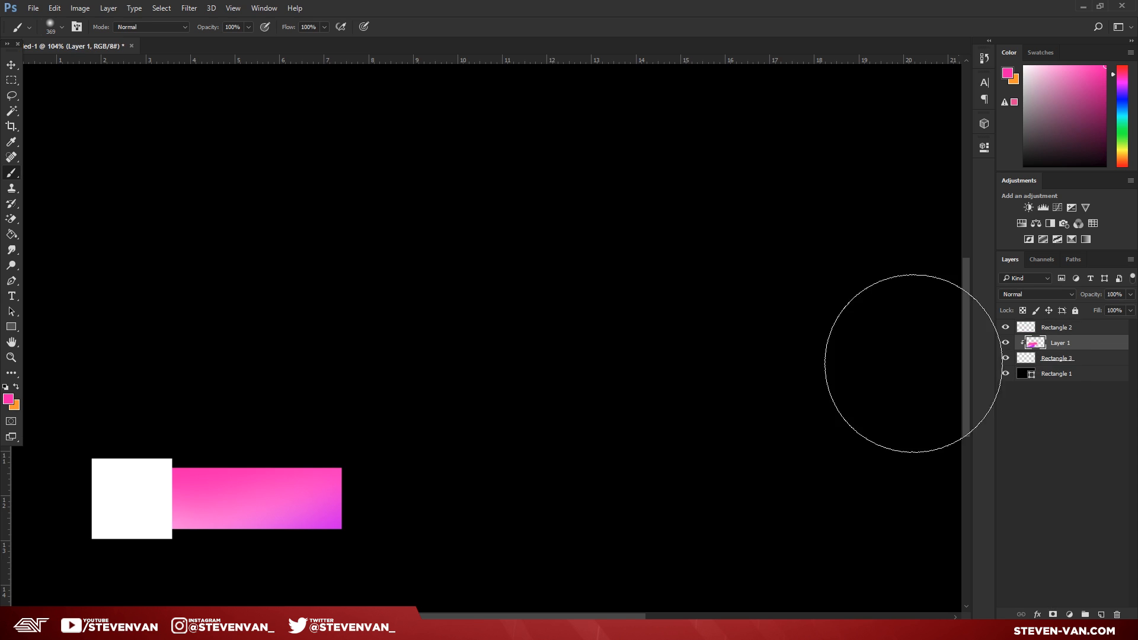
- Swap the foreground and background colors to paint with orange, and set the soft brush size to 480 px
click(16, 388)
click(62, 27)
drag(133, 64, 134, 64)
click(1, 272)
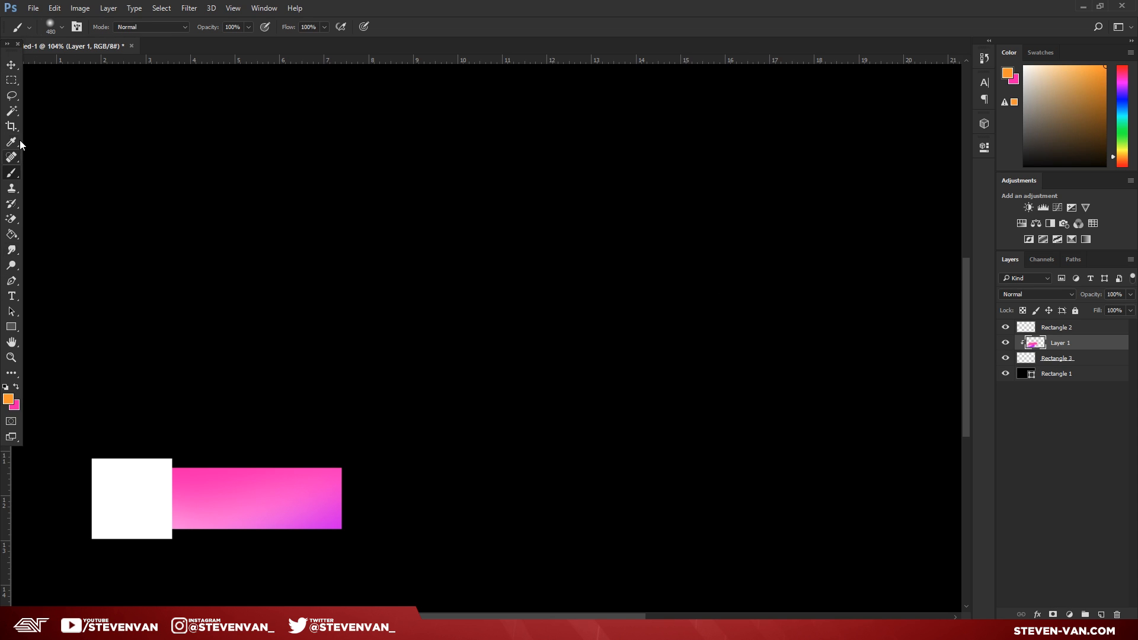
click(63, 28)
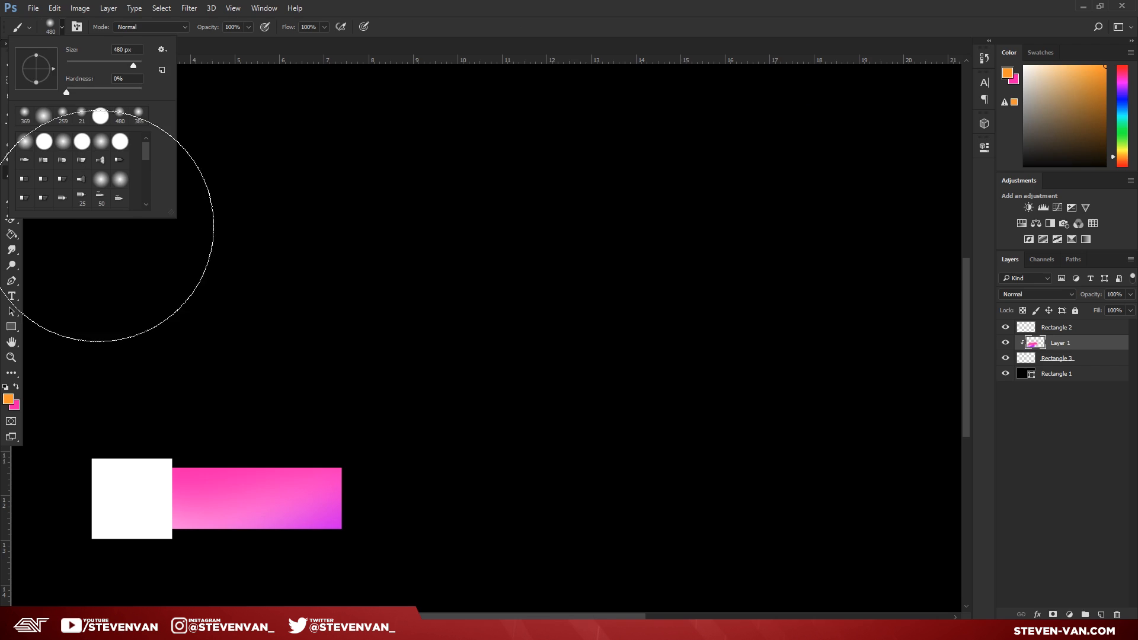
- Brush orange softly over the upper left part of the bar on Layer 1 and check the blended gradient
click(179, 378)
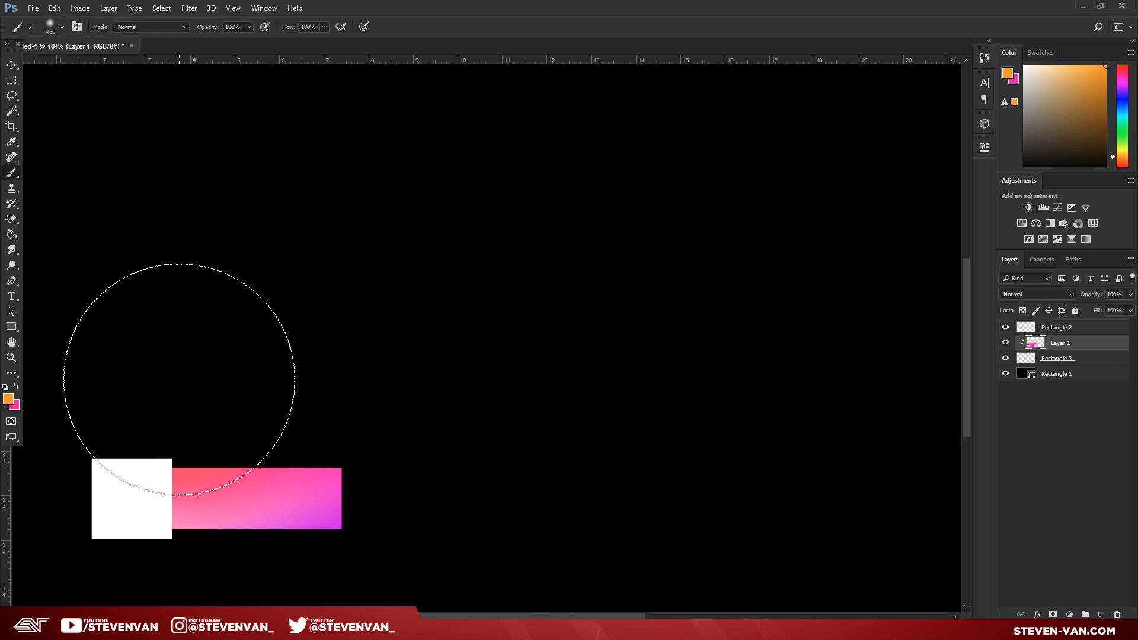
click(179, 378)
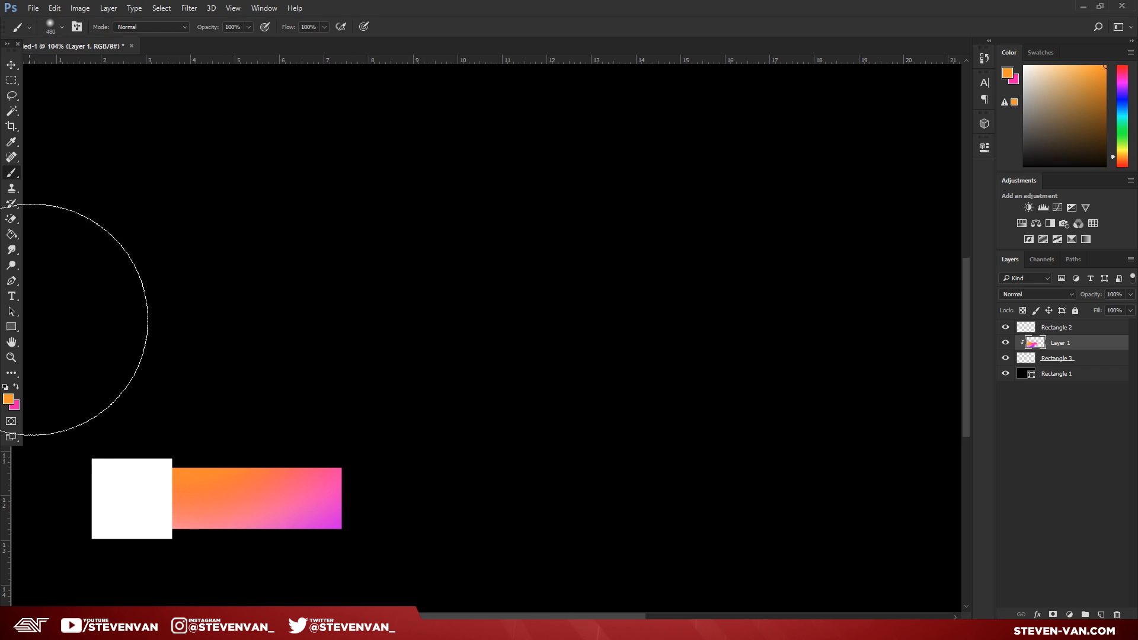
click(12, 358)
drag(279, 330, 152, 460)
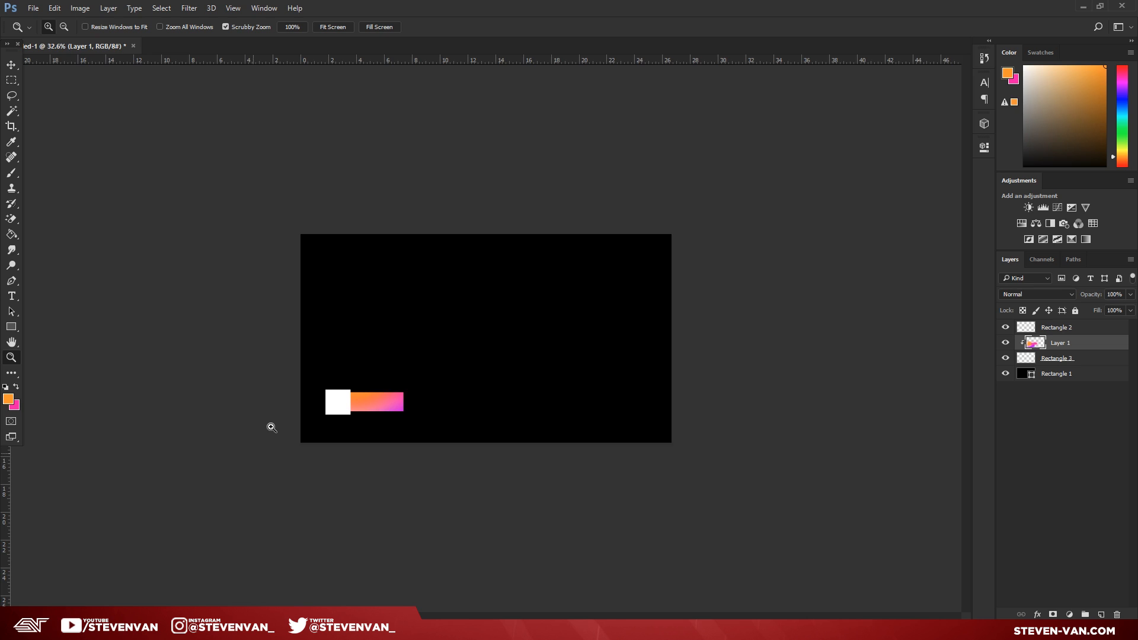
drag(343, 386, 351, 377)
drag(212, 468, 249, 412)
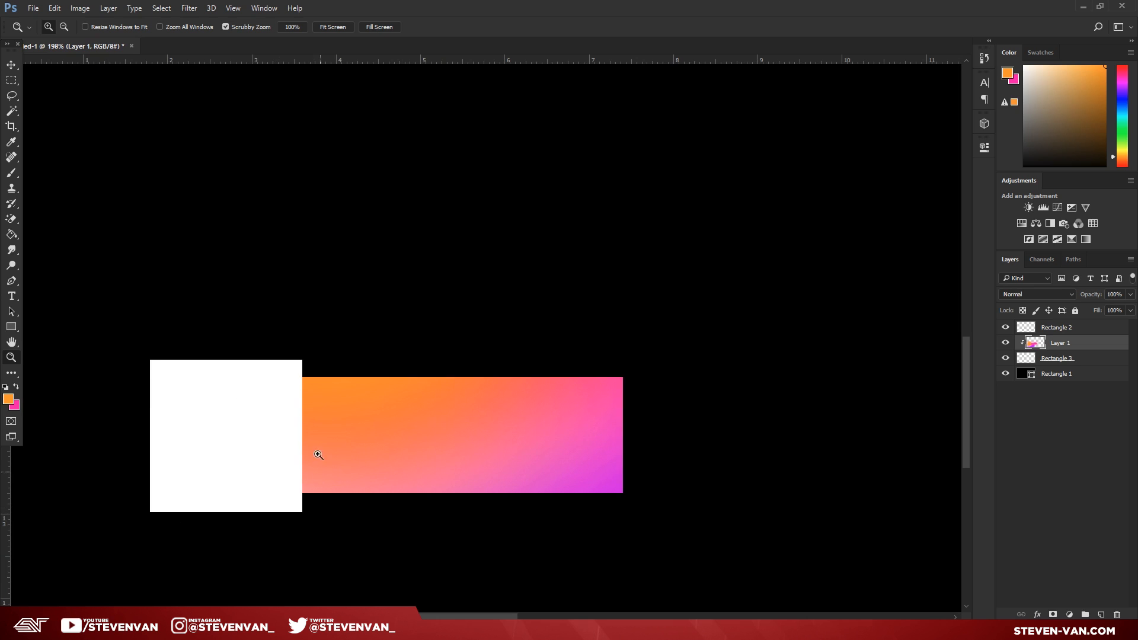
drag(389, 475, 348, 571)
mouse_move(424, 462)
mouse_down()
mouse_move(376, 465)
mouse_move(441, 468)
mouse_up()
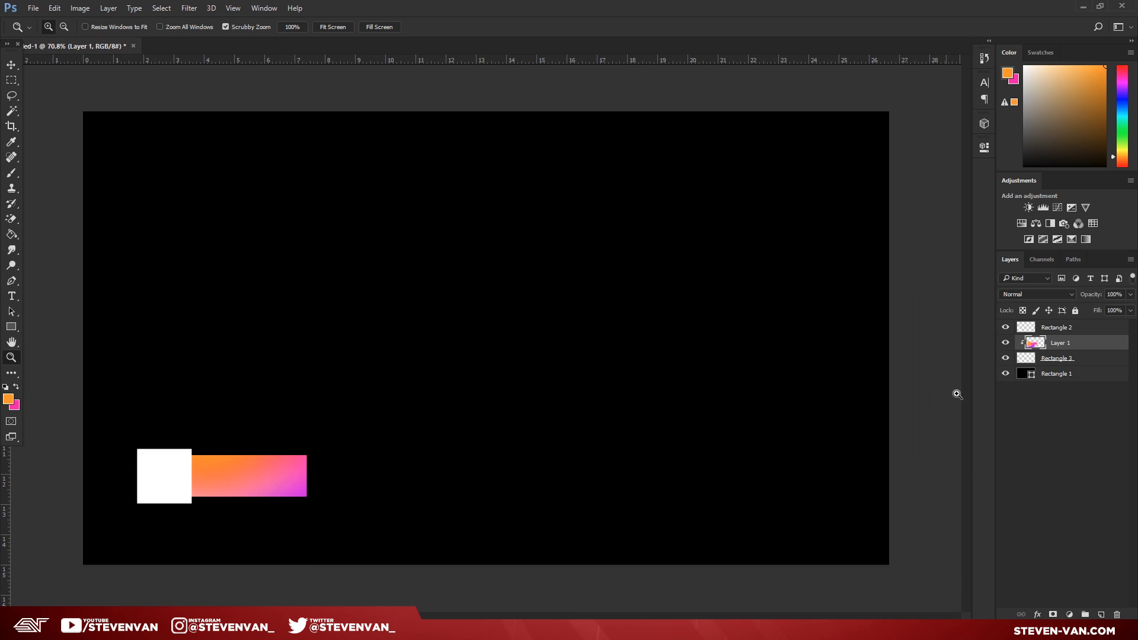
- Merge Layer 1 with the Rectangle 3 layer and name the merged layer Colorful Box
shift+click(1076, 359)
right_click(1075, 358)
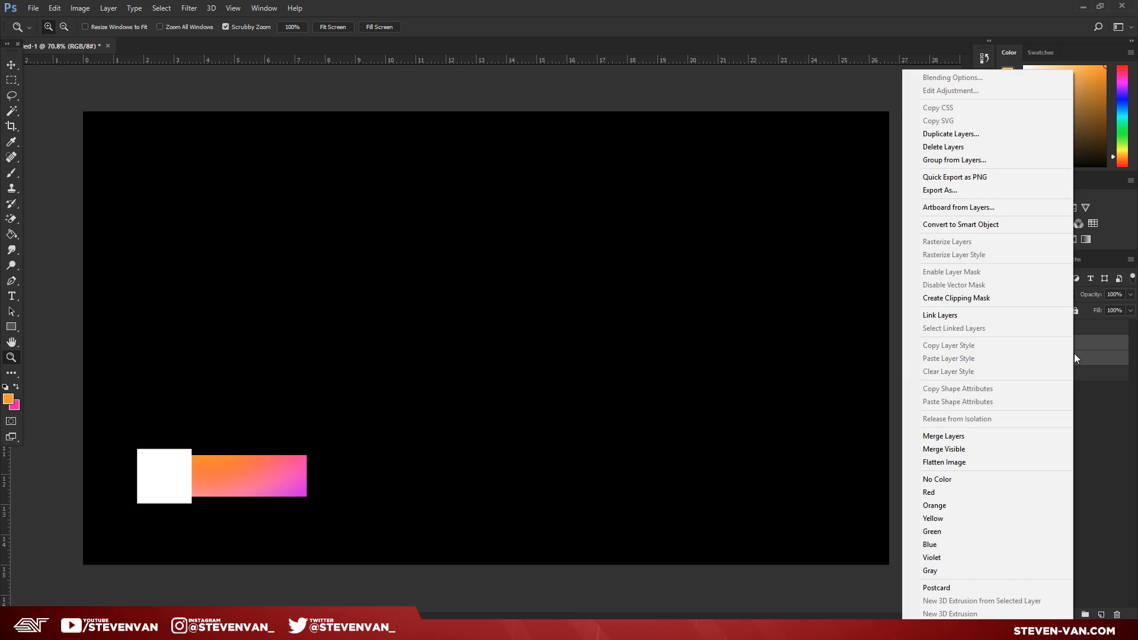
click(1088, 358)
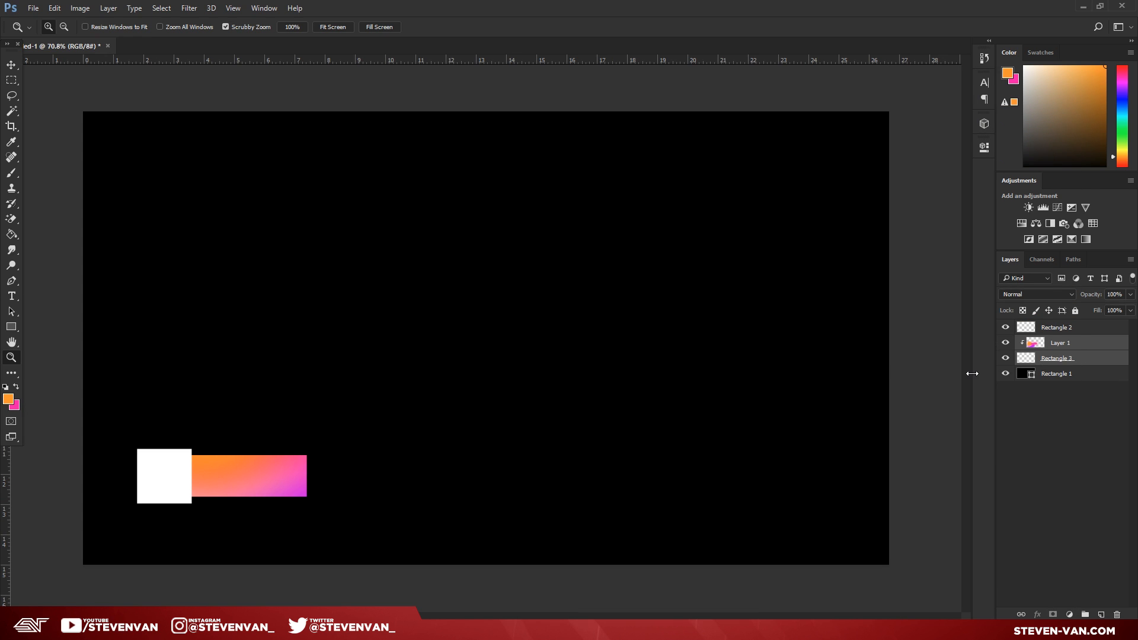
key(ctrl+e)
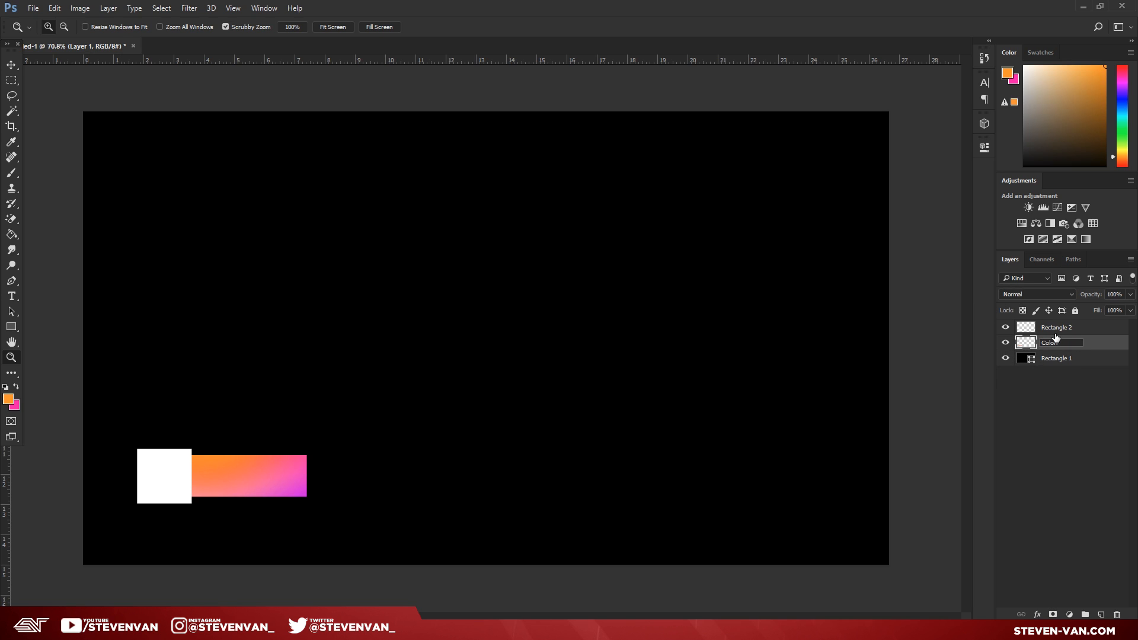
text(ful Box)
key(Return)
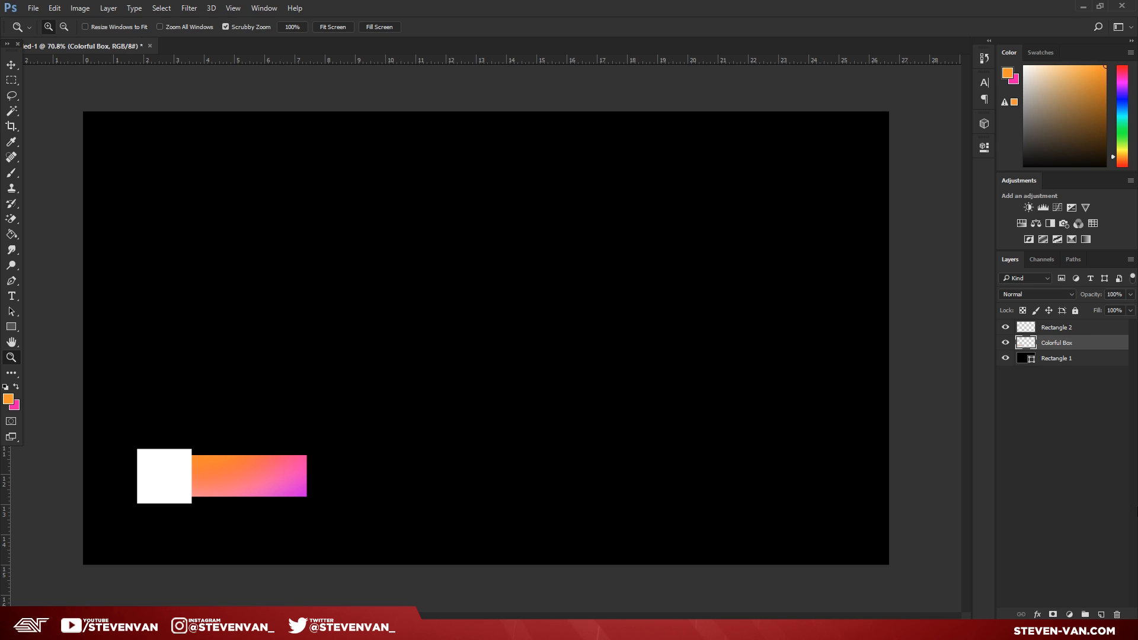
- Rename the Colorful Box layer to Rectangle and the Rectangle 2 layer to Square
double_click(1067, 350)
text(Rectangle)
key(Return)
double_click(1068, 329)
text(s)
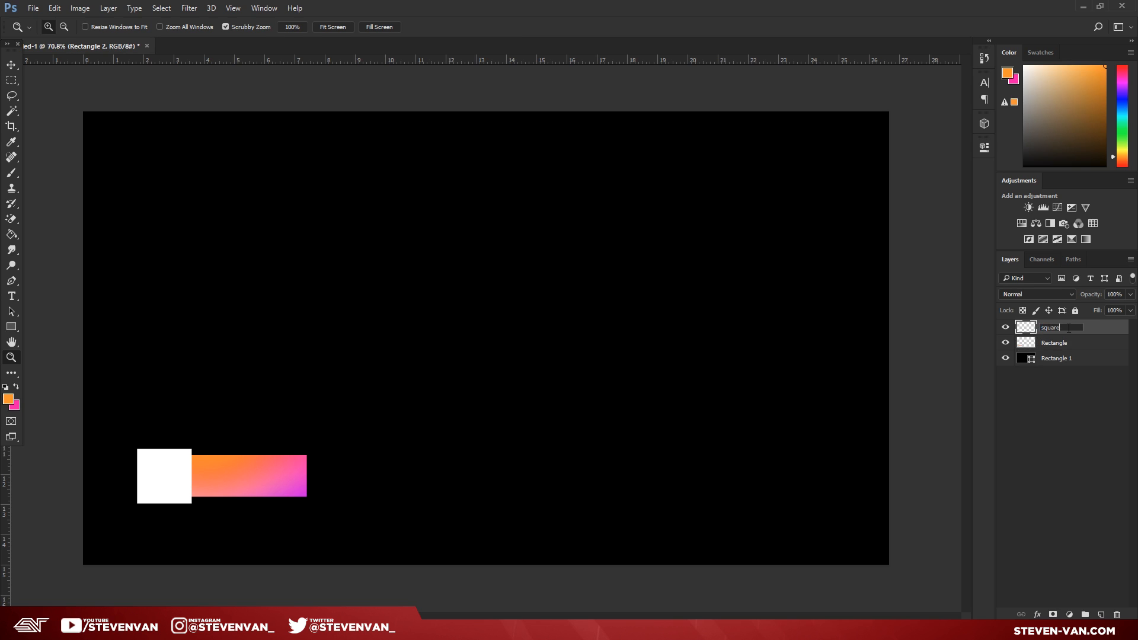
text(quare)
key(Return)
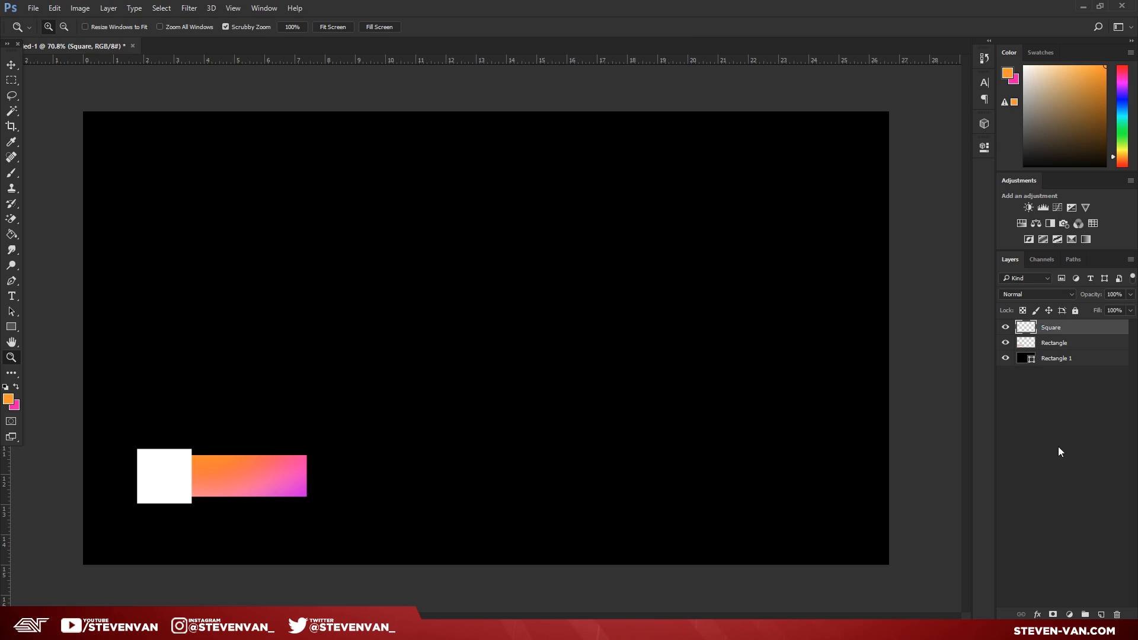
- Add a new layer above Square, switch to Chrome and open the gradient-outlined Instagram logo from the image results
click(1097, 613)
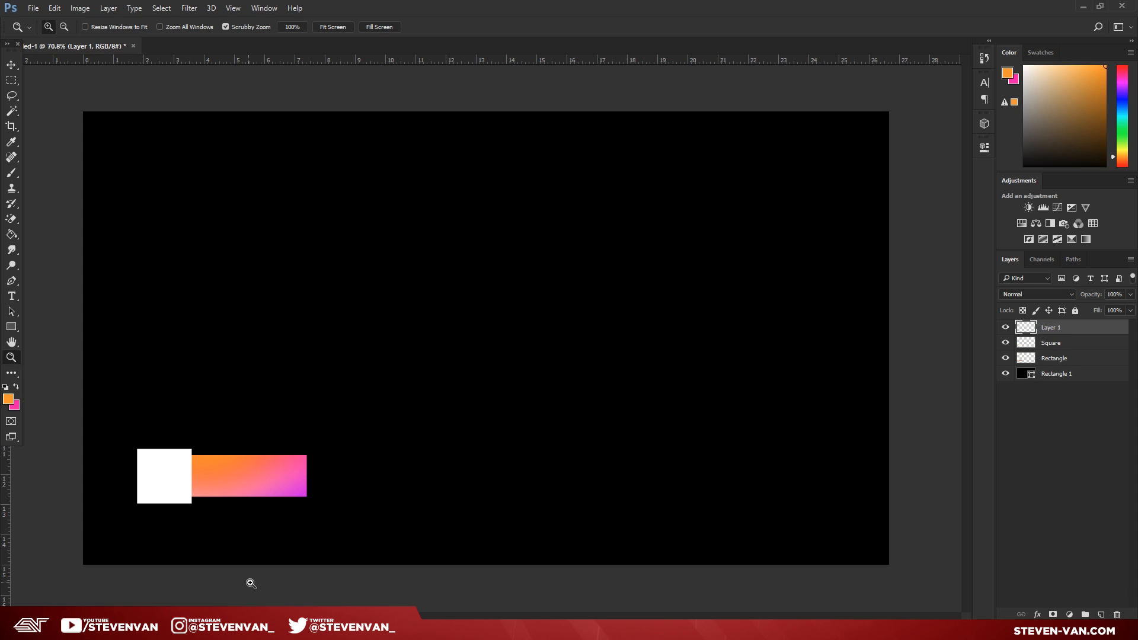
mouse_move(279, 628)
click(343, 578)
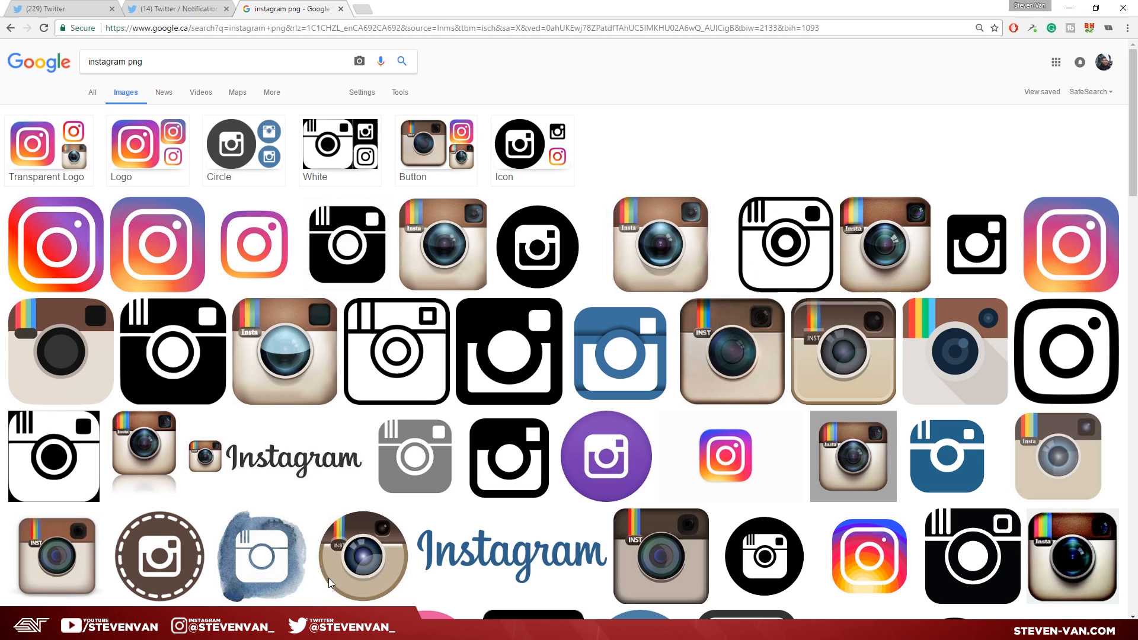
click(255, 245)
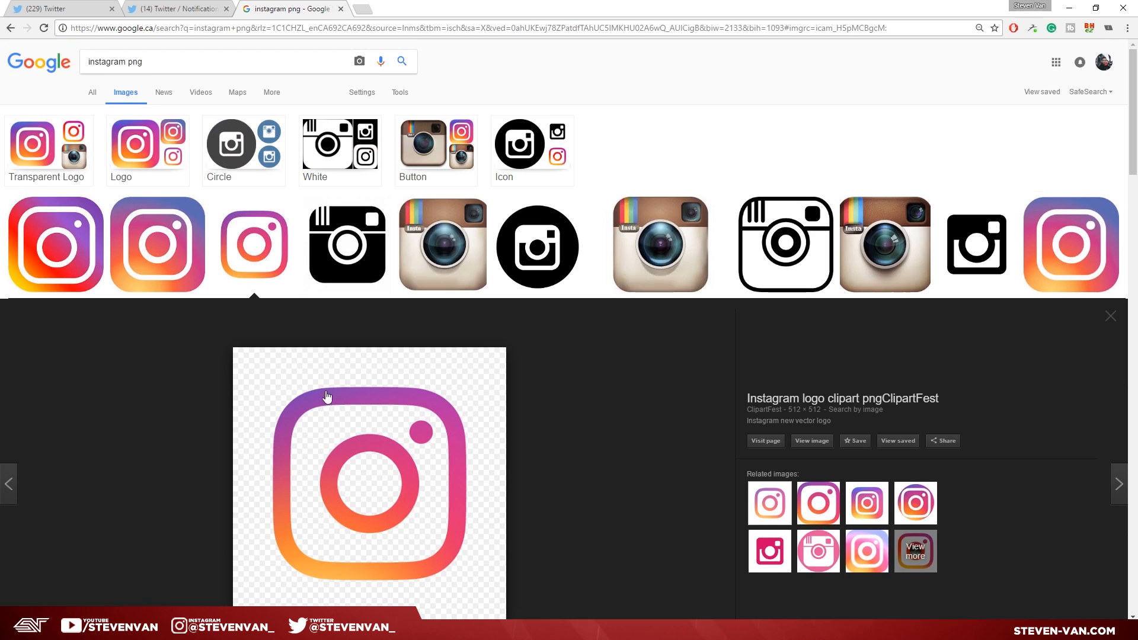
scroll(249, 496, down, 3)
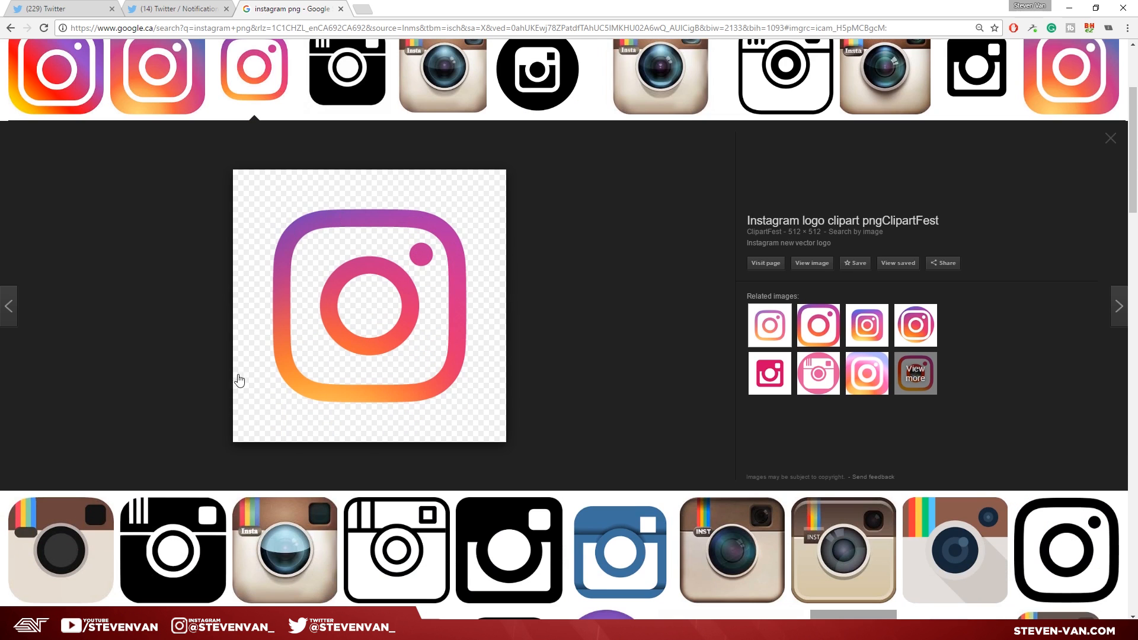
- Save the previewed Instagram logo image to the computer
right_click(386, 290)
click(446, 389)
key(Return)
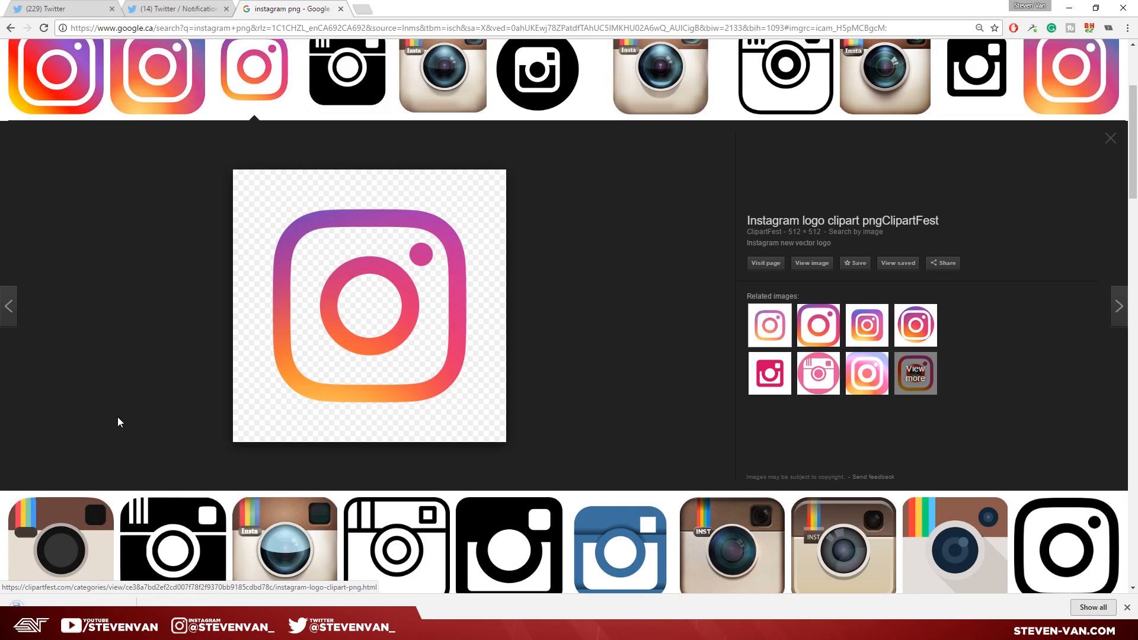
- Switch back to Photoshop and place the saved Instagram logo image in the document
drag(386, 289, 379, 278)
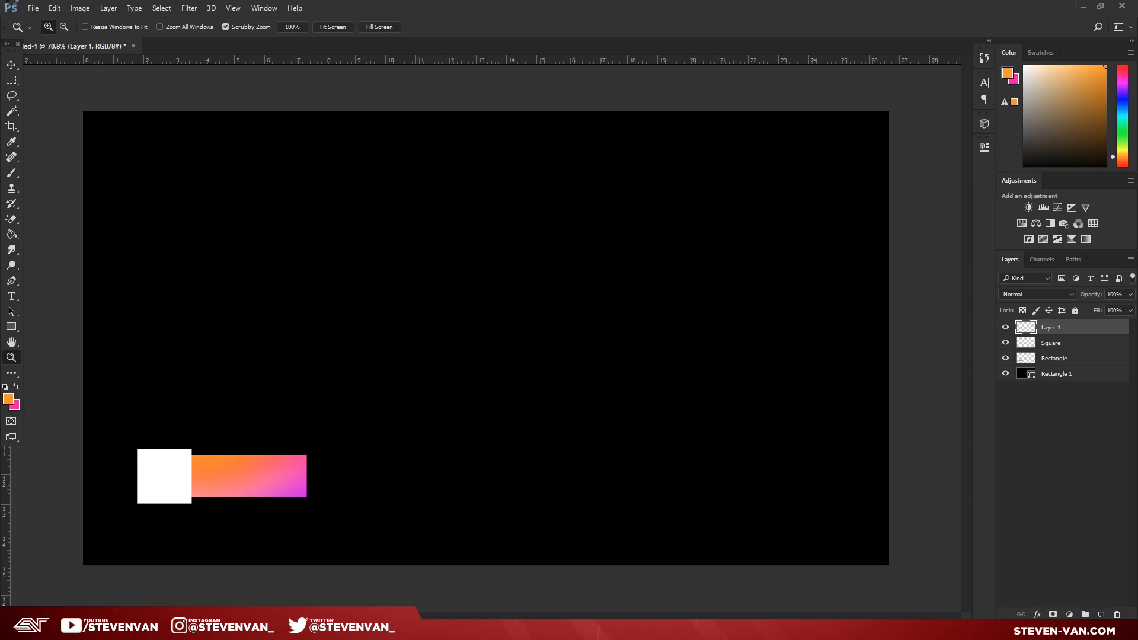
key(Return)
click(34, 7)
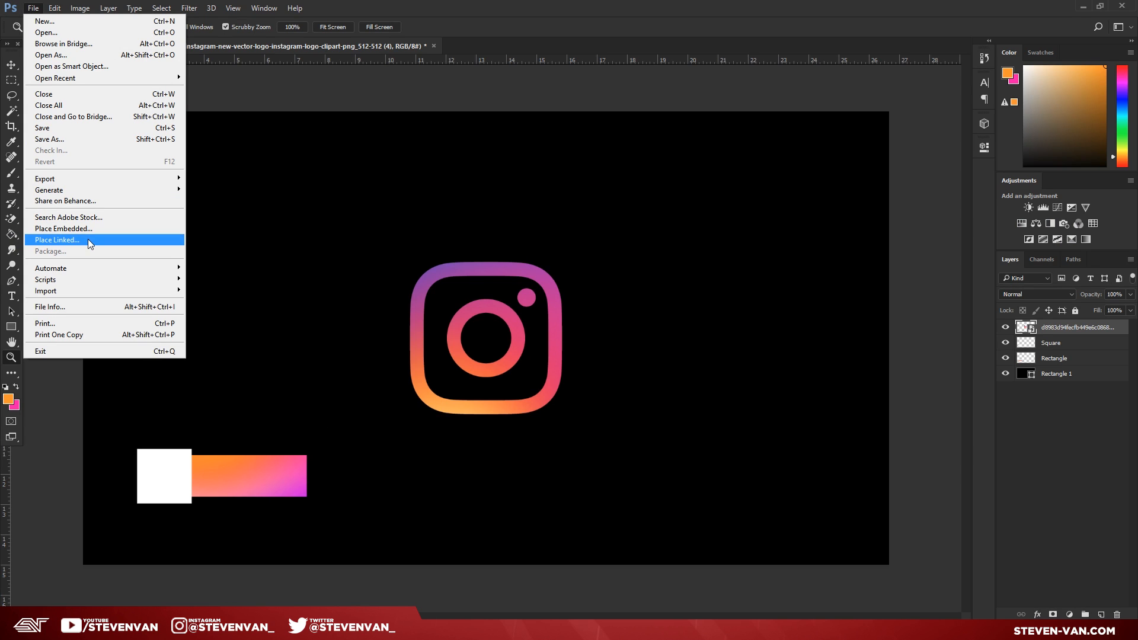
click(505, 306)
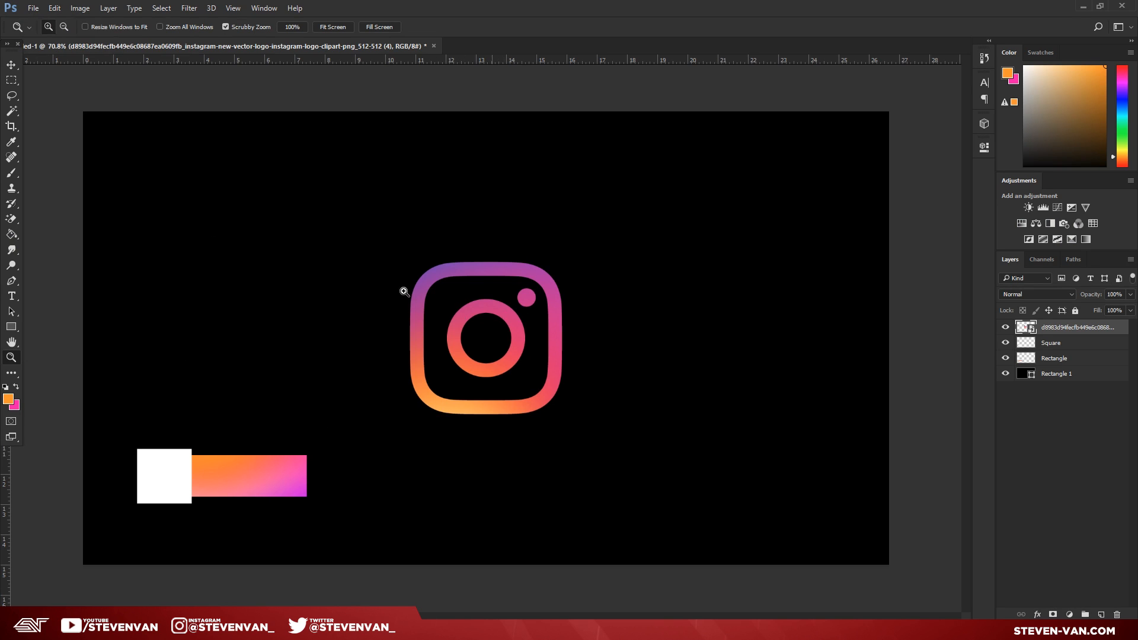
- Scale the Instagram logo down with Free Transform and move it onto the white square
key(v)
key(ctrl)
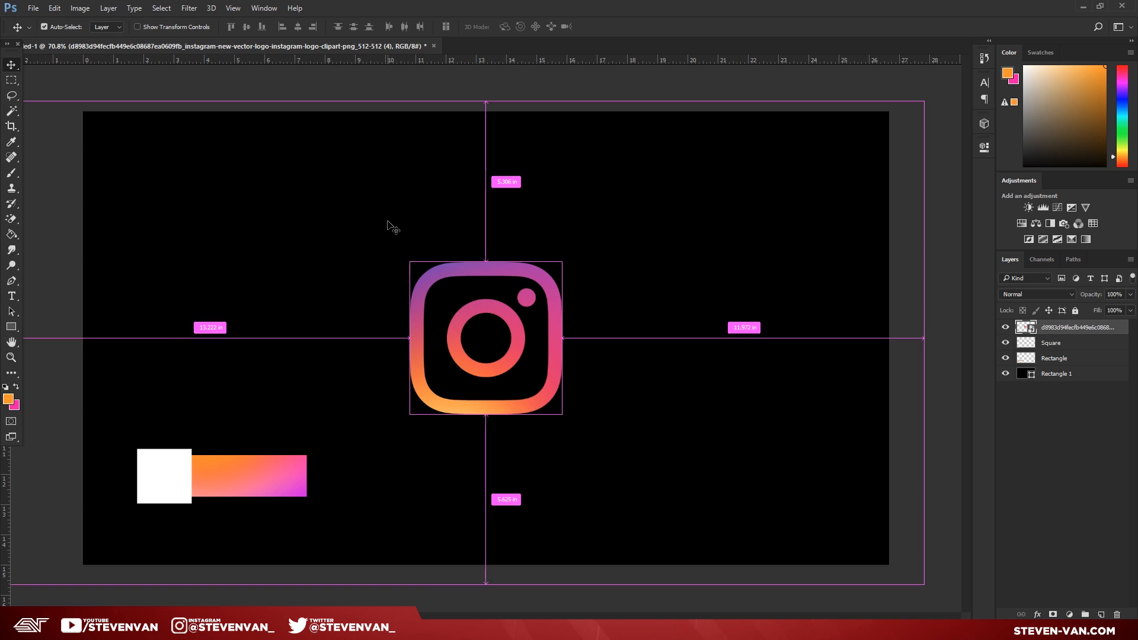
key(ctrl+t)
drag(596, 230, 140, 453)
key(Return)
- Fine-tune the Instagram logo with Free Transform so it sits centered in the white square with an even margin
scroll(87, 533, up, 11)
key(ctrl+t)
drag(205, 440, 269, 397)
key(Return)
key(ctrl+0)
key(ctrl+0)
- Rasterize the Instagram logo layer and rename it Logo
right_click(1079, 327)
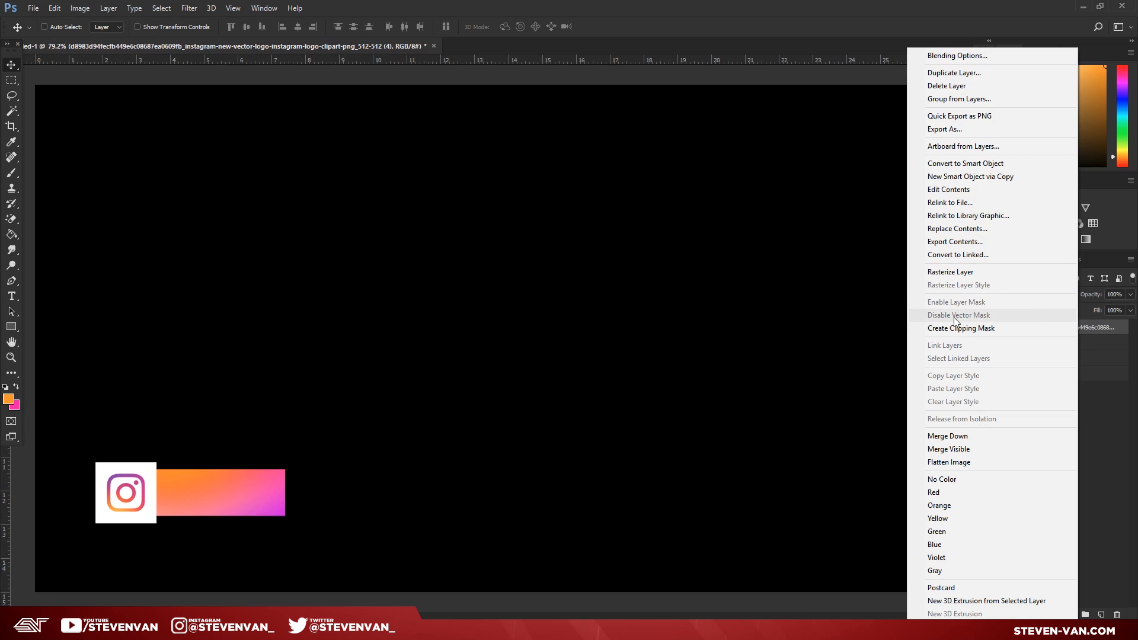
click(952, 274)
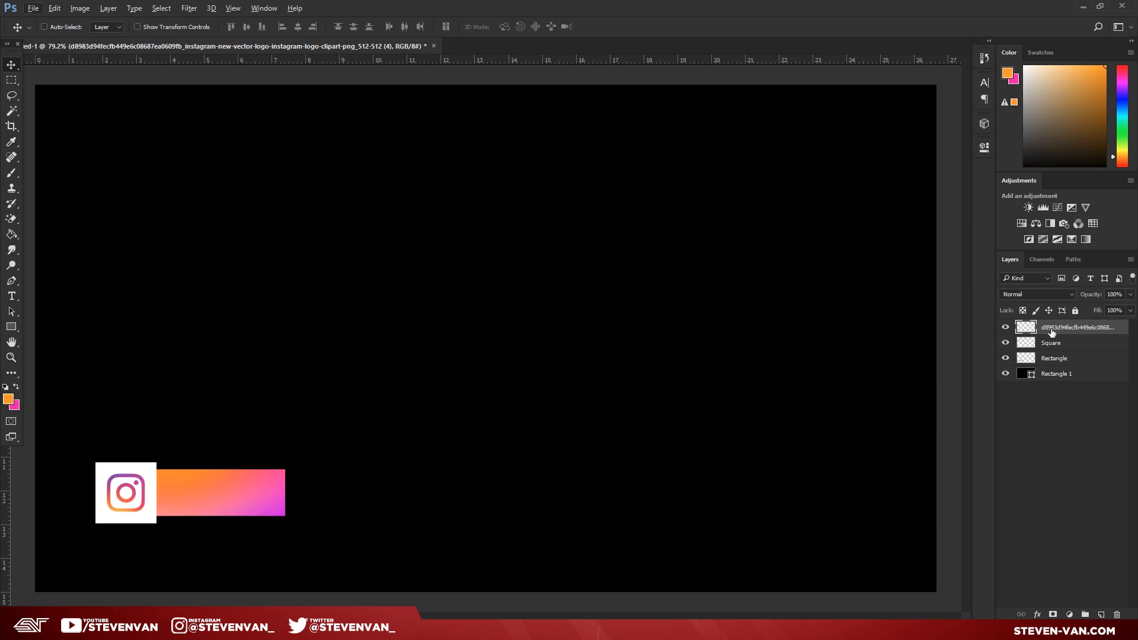
double_click(1087, 328)
text(Logo)
key(Return)
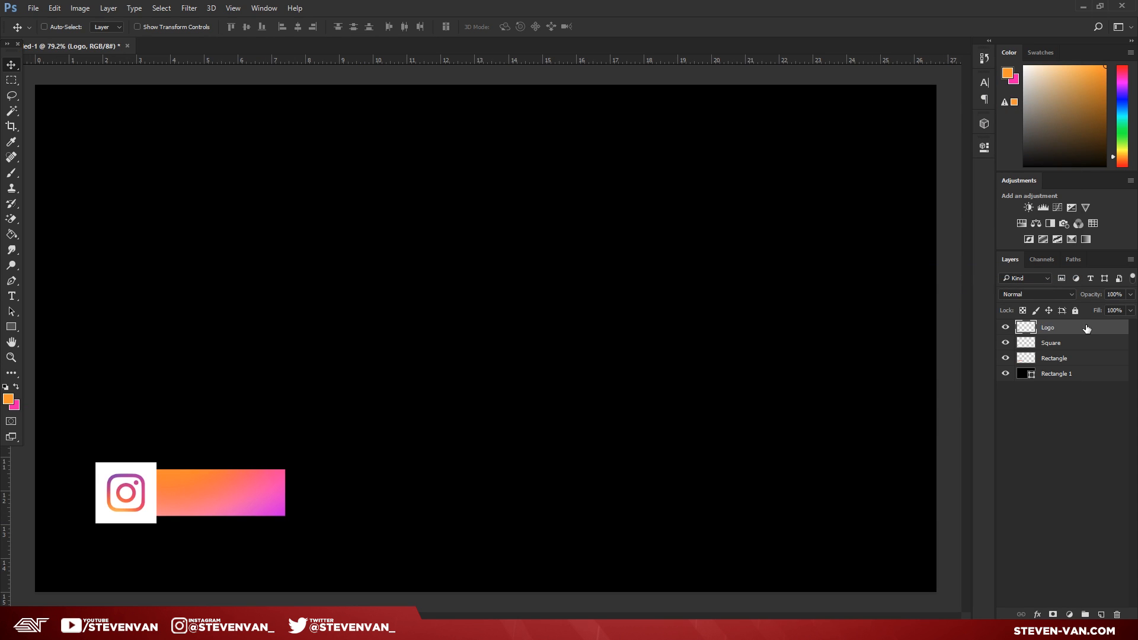
- Add a new layer above Logo and set the foreground color to white ffffff for the text
click(1101, 615)
scroll(103, 510, up, 5)
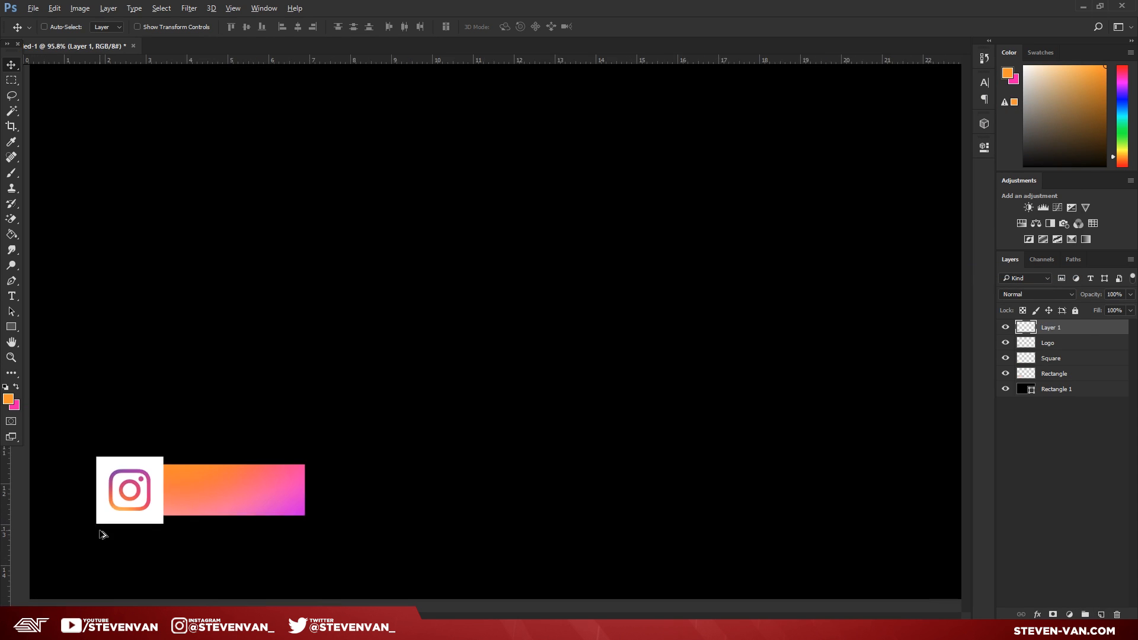
scroll(148, 485, up, 2)
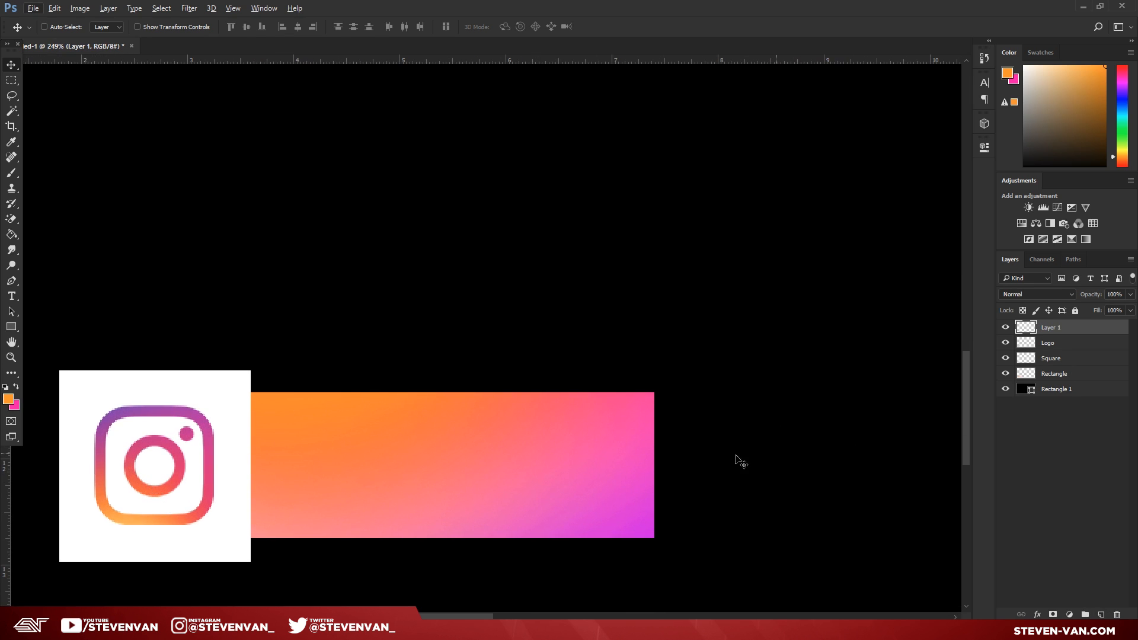
scroll(203, 533, up, 1)
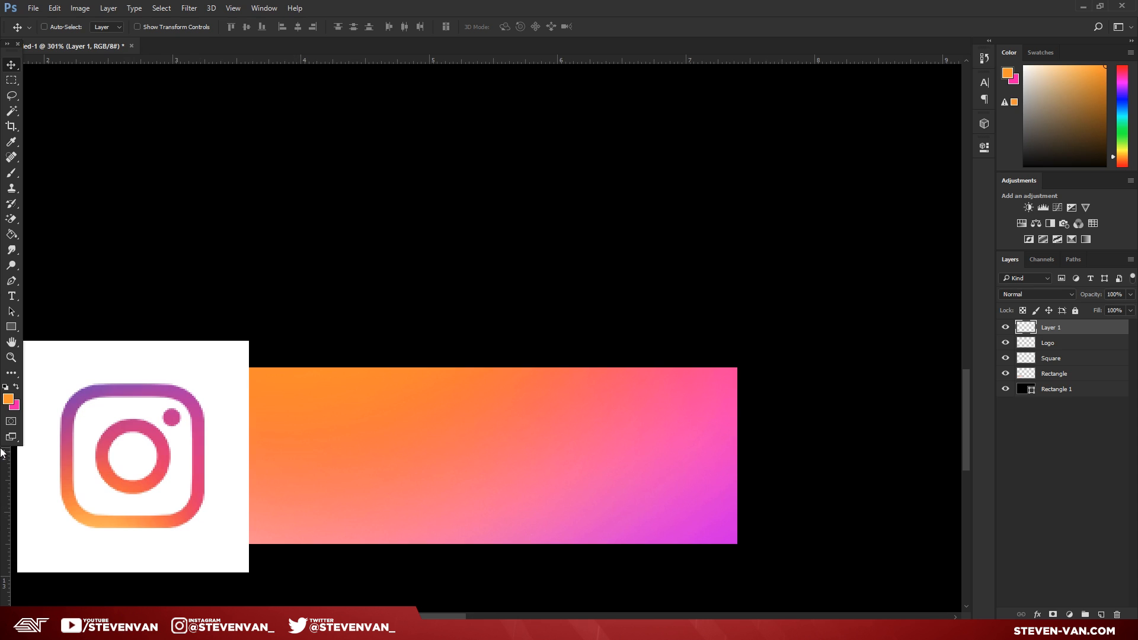
key(t)
click(8, 399)
text(ffffff)
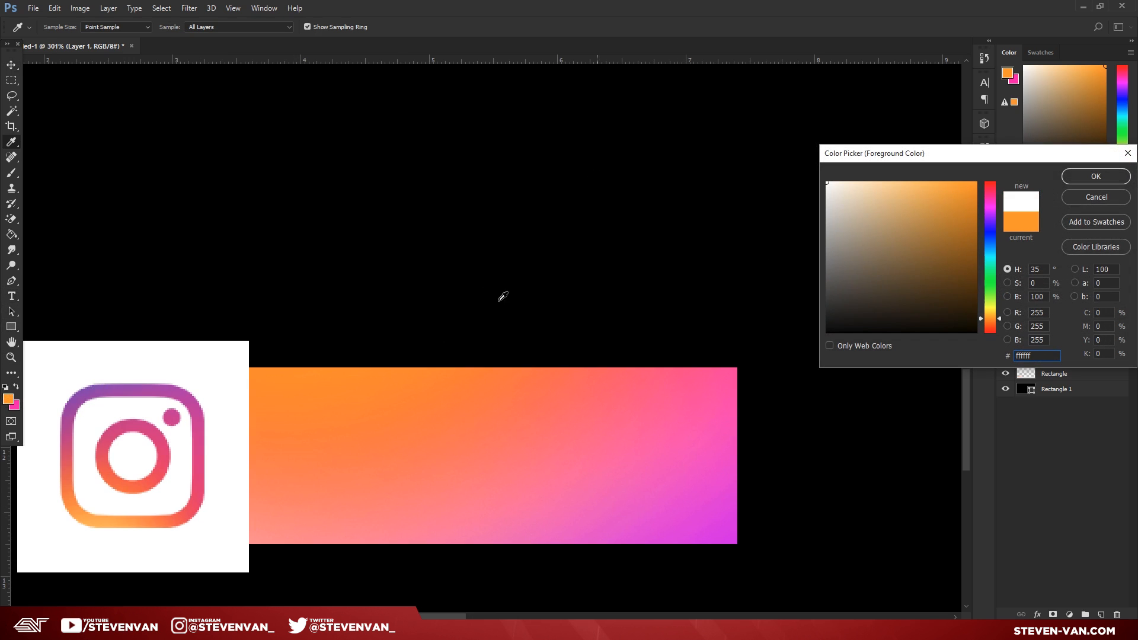
key(Return)
- Start a text line on the bar in the Nexa Light font and enter FOLLOW ME
click(388, 428)
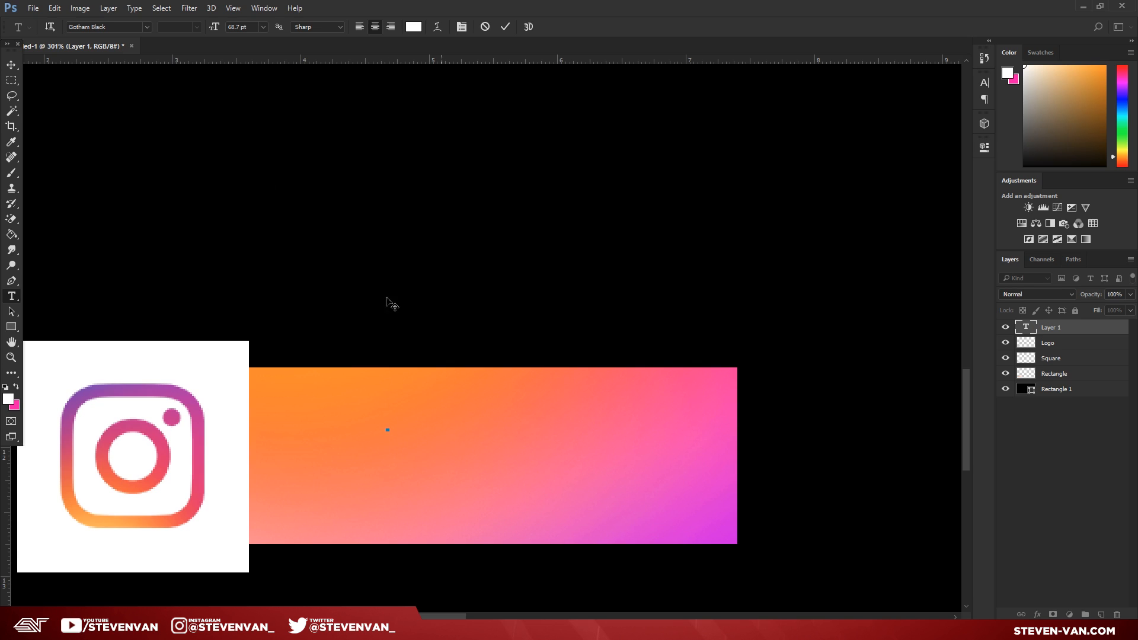
click(108, 27)
text(nexa)
key(Down)
key(Return)
text(INSTAGRAM)
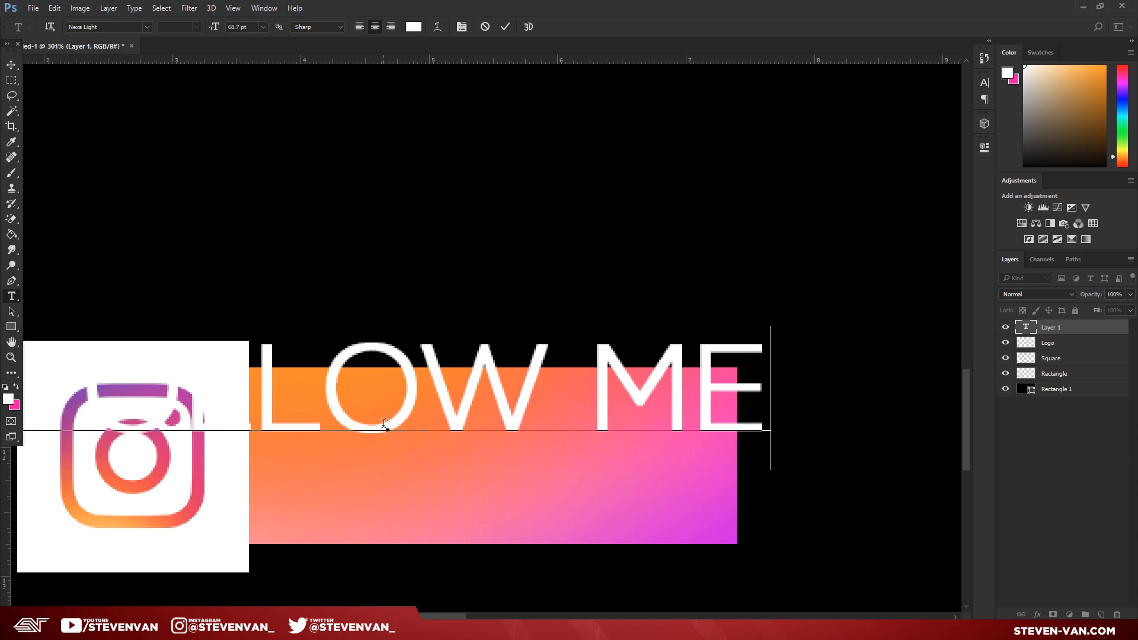
- Reduce the FOLLOW ME text to 17 pt and position it in the upper left part of the bar
key(ctrl+a)
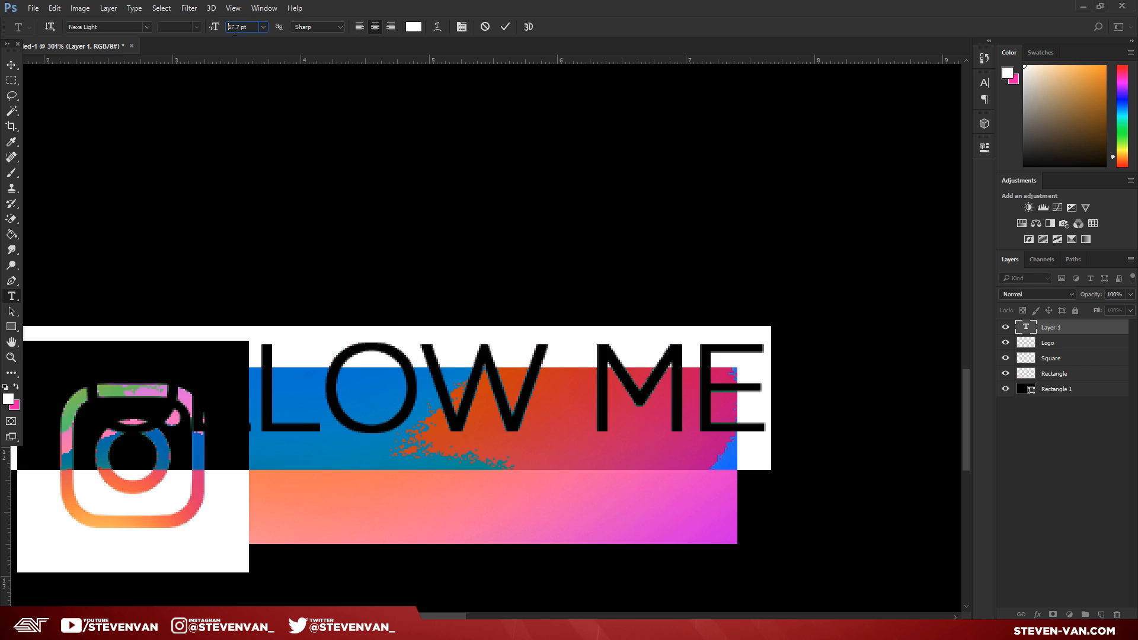
scroll(236, 29, down, 20)
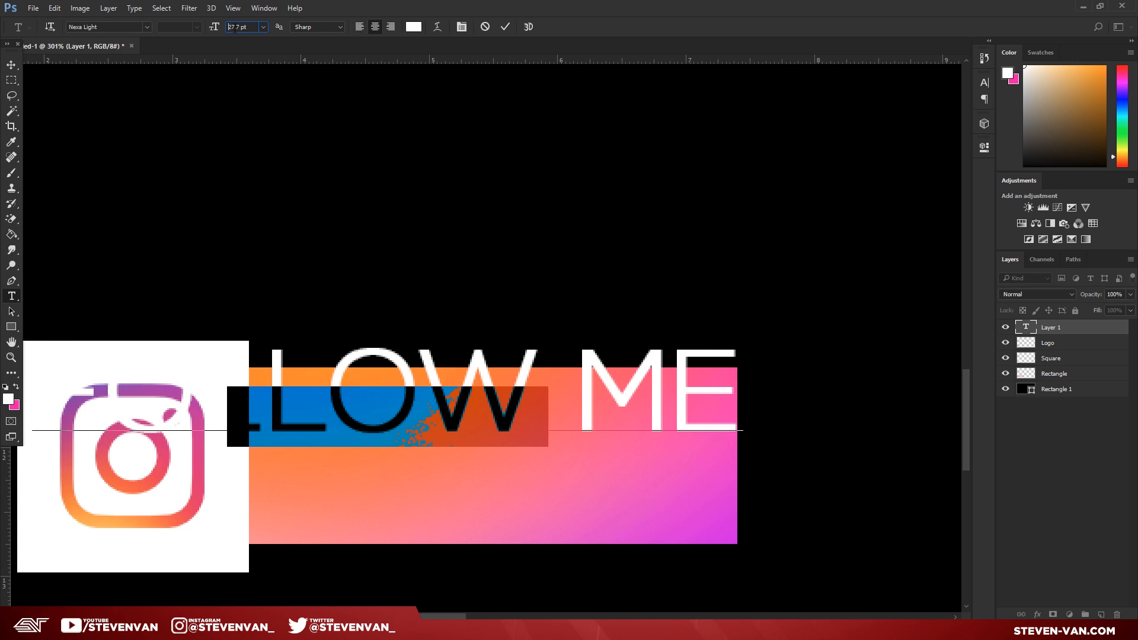
scroll(236, 29, down, 20)
scroll(236, 29, up, 10)
click(12, 70)
mouse_move(363, 312)
mouse_down()
mouse_move(356, 300)
mouse_move(356, 310)
mouse_up()
key(ctrl)
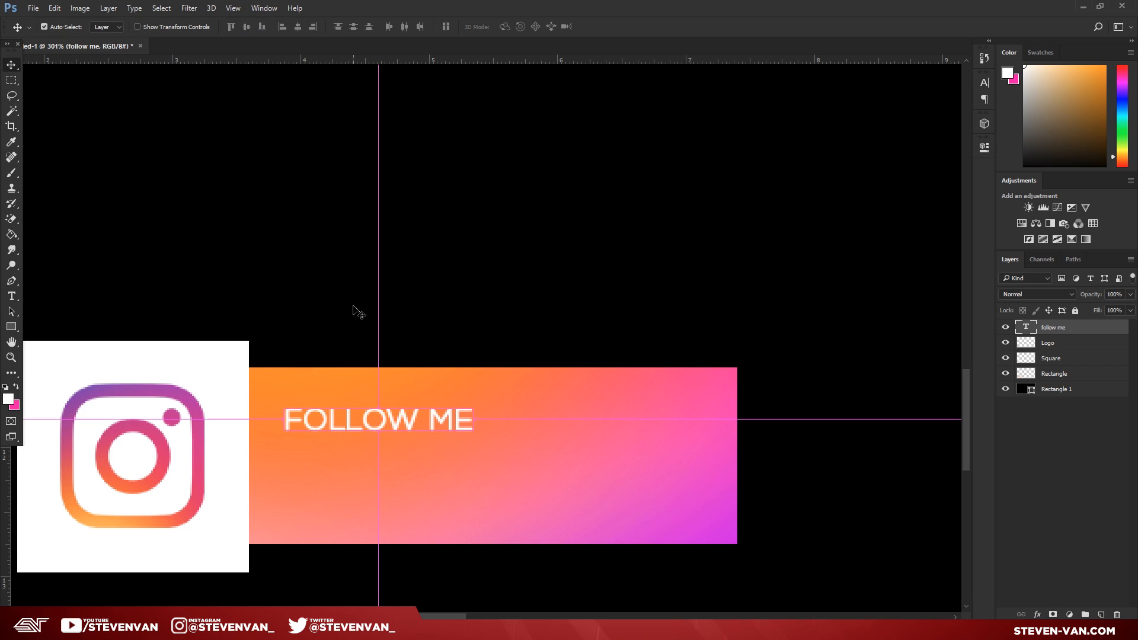
- Duplicate the FOLLOW ME text layer, place the copy just below the original on the bar, and open the copy's whole text for editing
key(ctrl+j)
drag(497, 389, 495, 435)
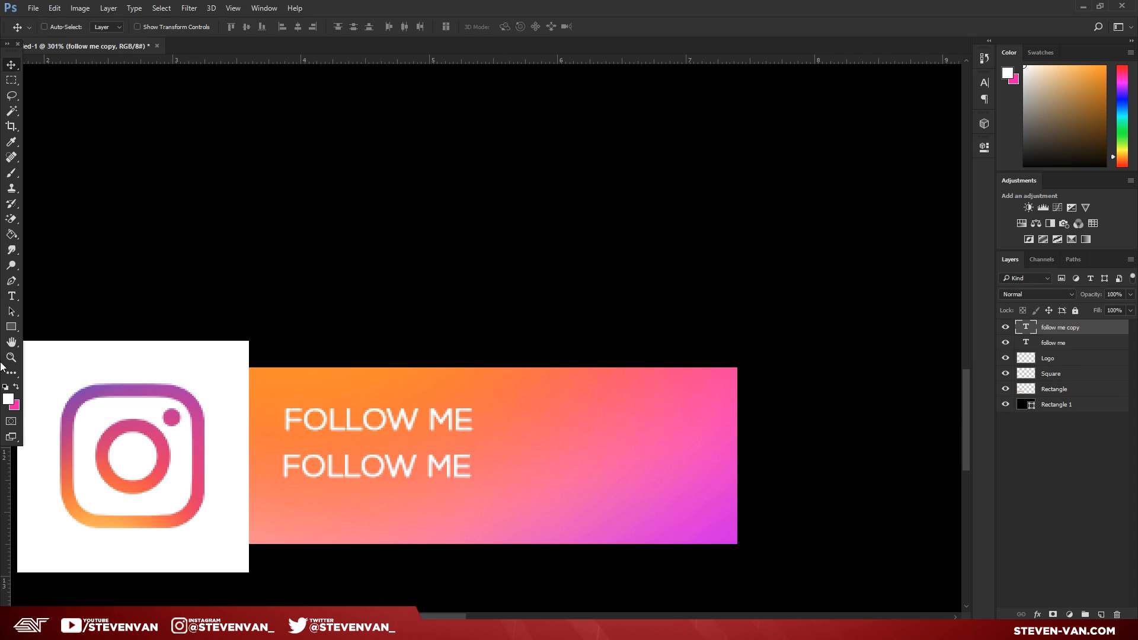
click(15, 300)
triple_click(354, 481)
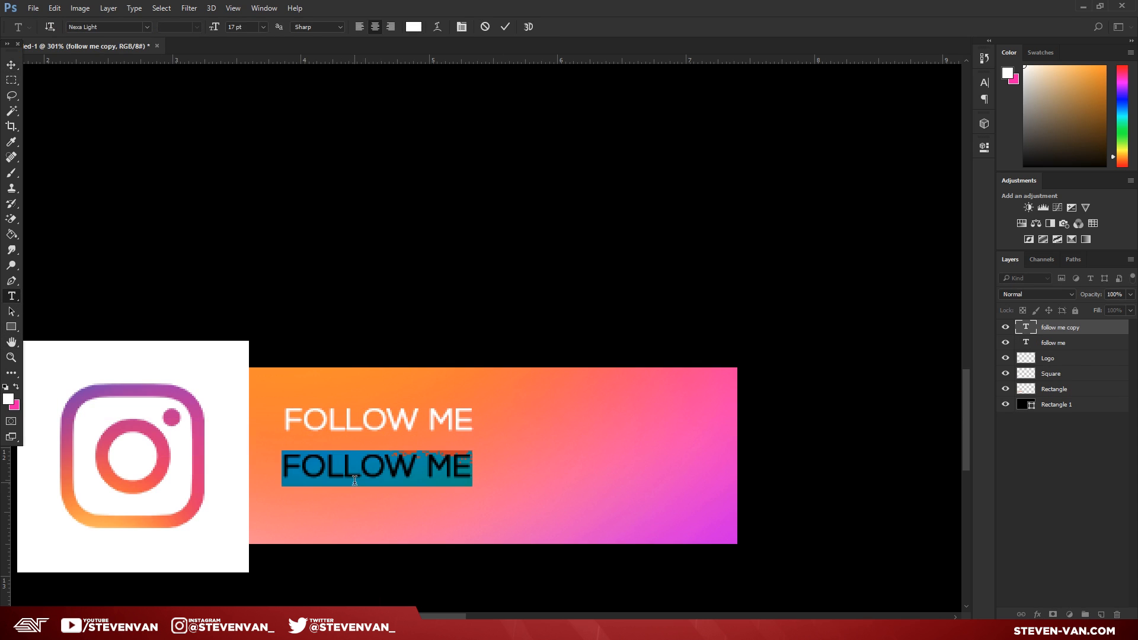
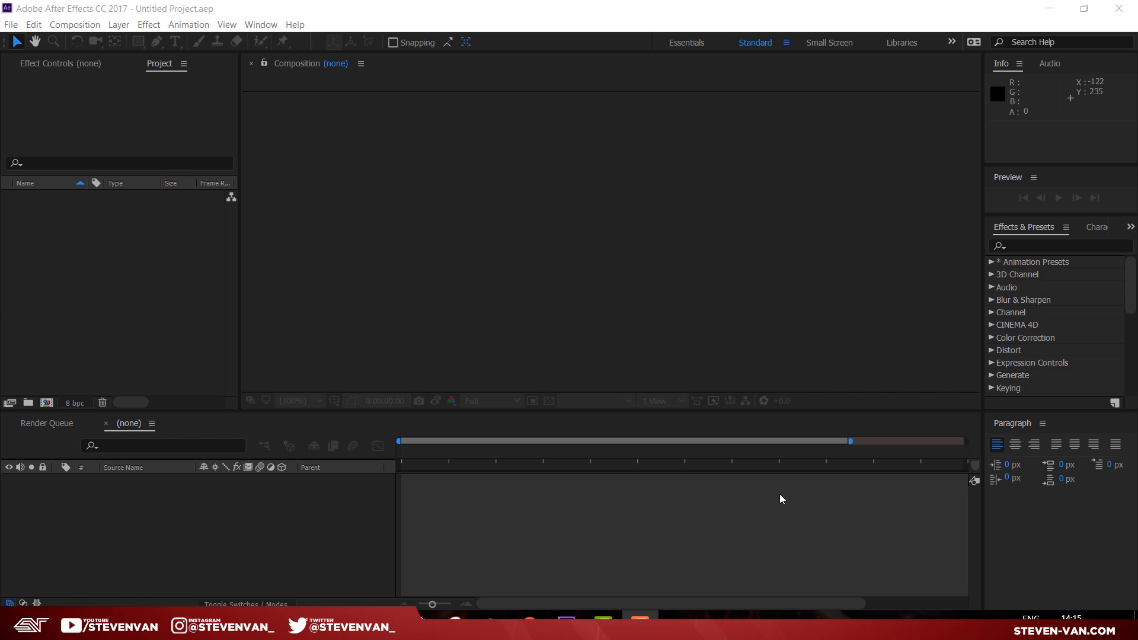
- Switch to After Effects and start a new composition, setting its size to 1920 x 1080 px
click(46, 403)
click(475, 236)
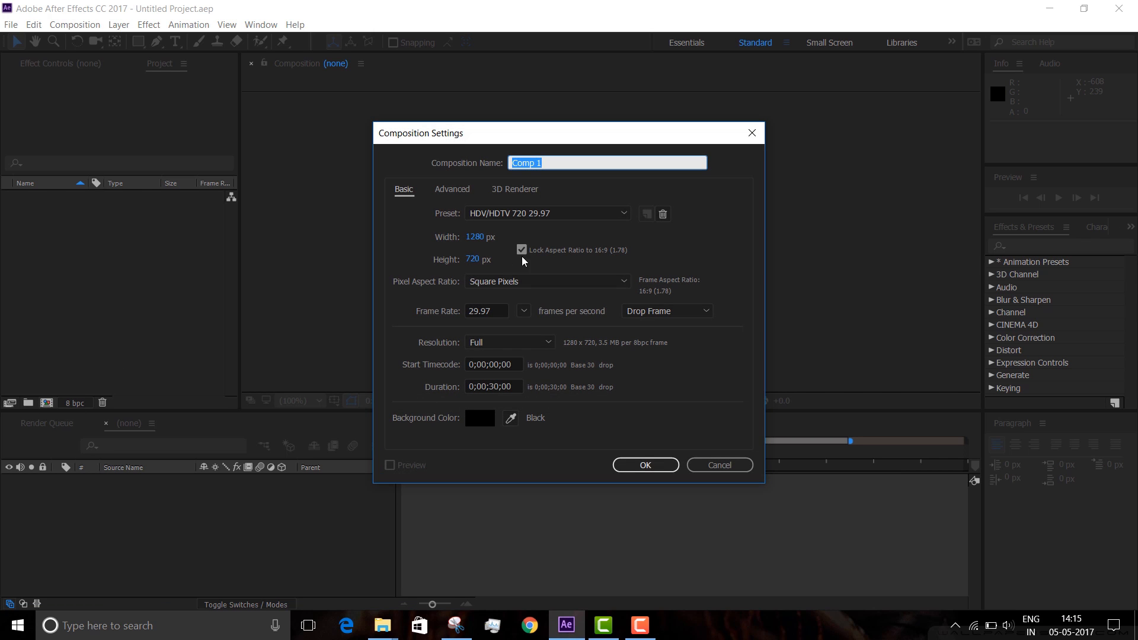
text(18)
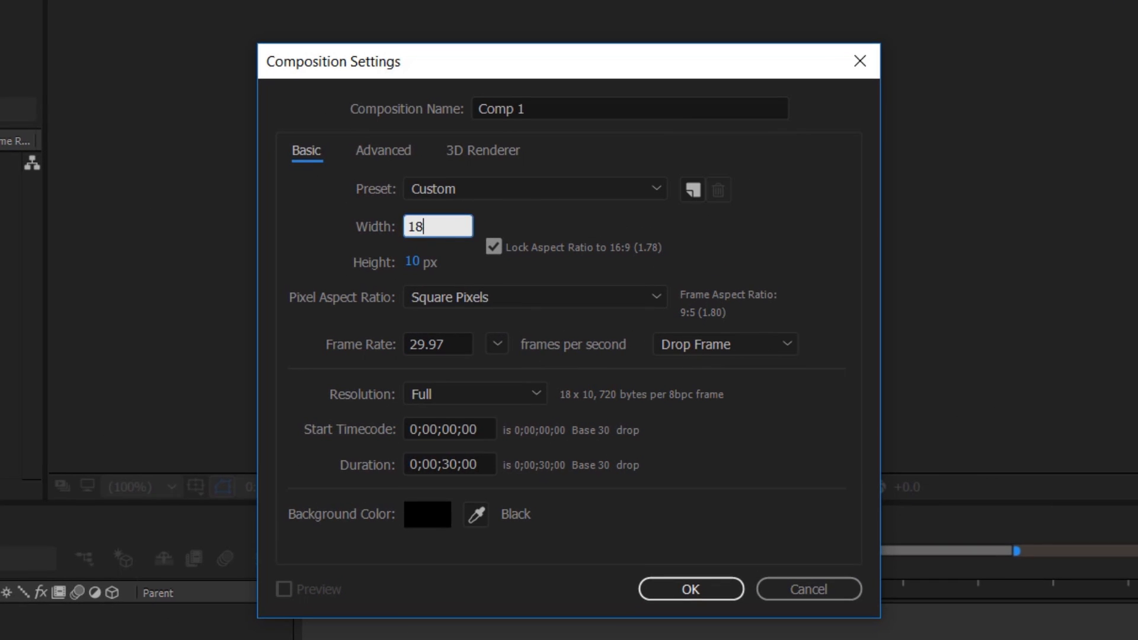
key(BackSpace)
key(BackSpace)
text(1920)
key(Tab)
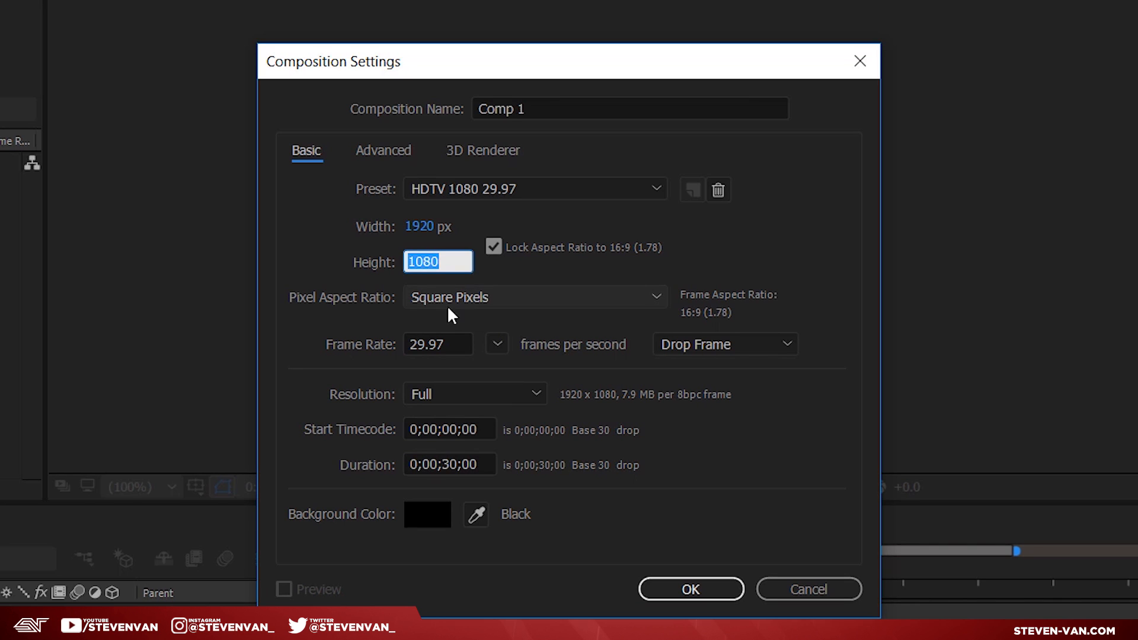
- Set the new composition's duration to 5 seconds and create it
click(450, 464)
key(BackSpace)
key(Delete)
text(5)
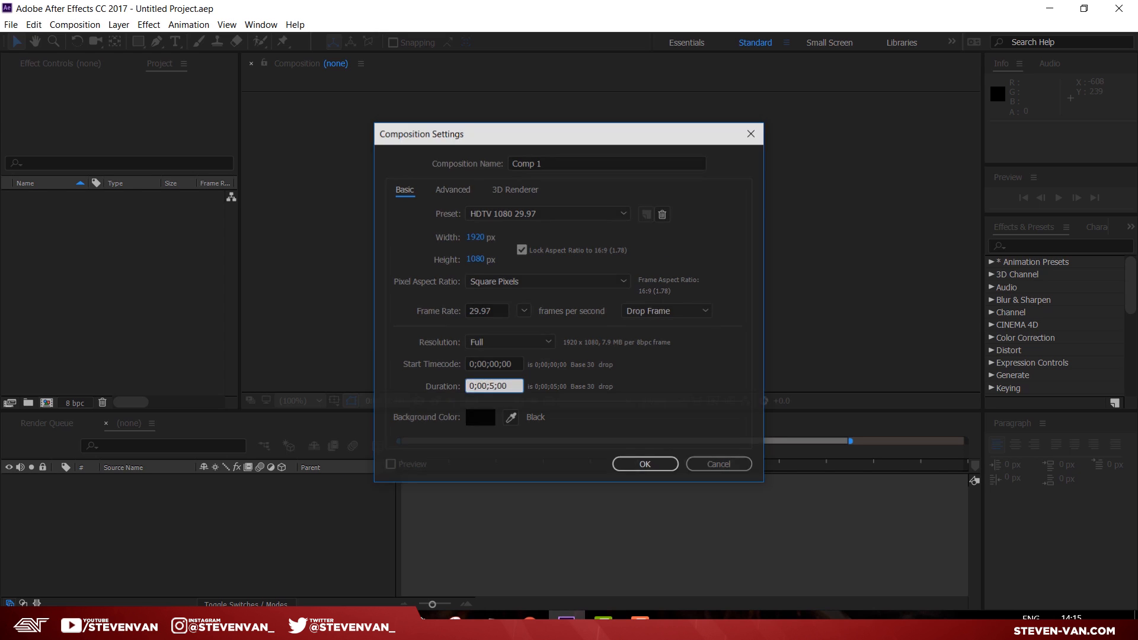
key(Return)
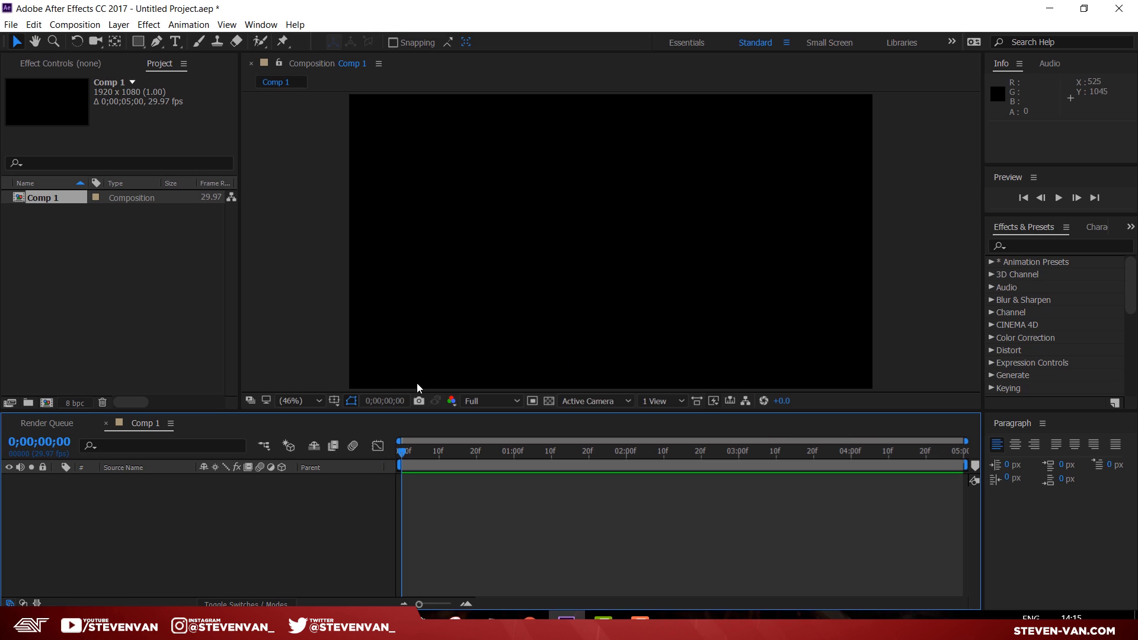
- Import LowerThirdsTutorial.psd from the Desktop as Composition - Retain Layer Sizes with Editable Layer Styles
click(128, 252)
double_click(126, 248)
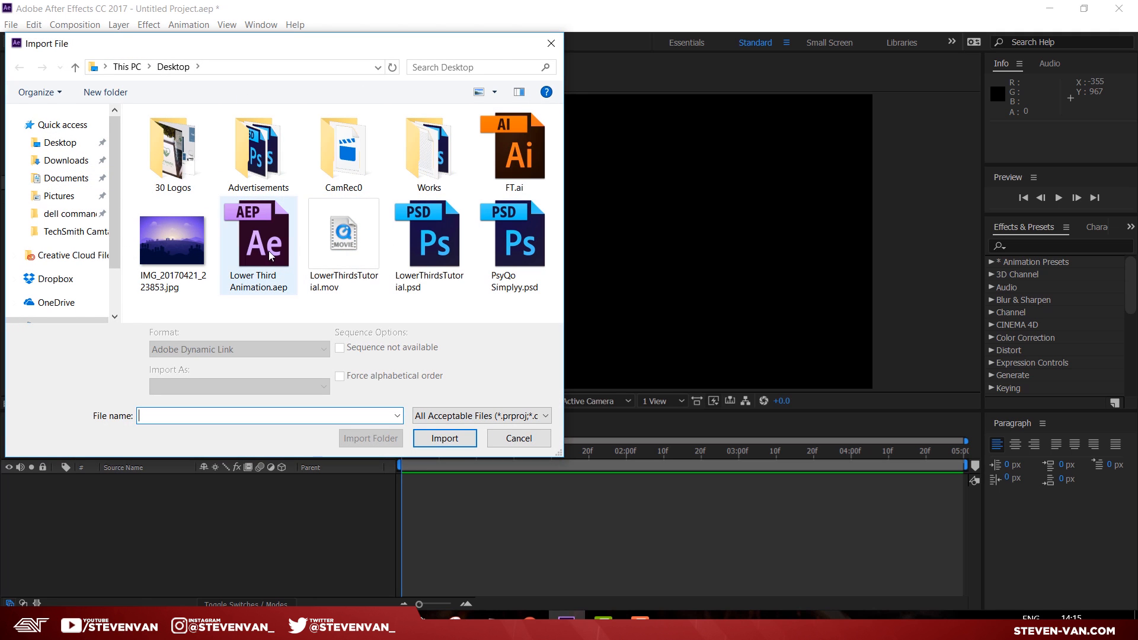
click(431, 240)
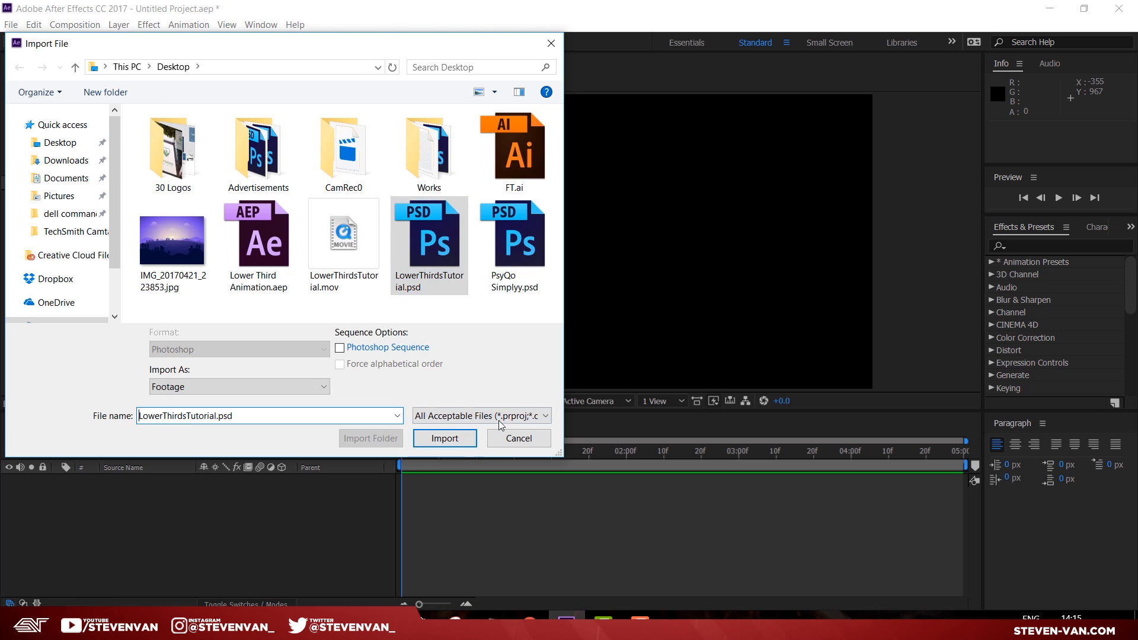
click(457, 443)
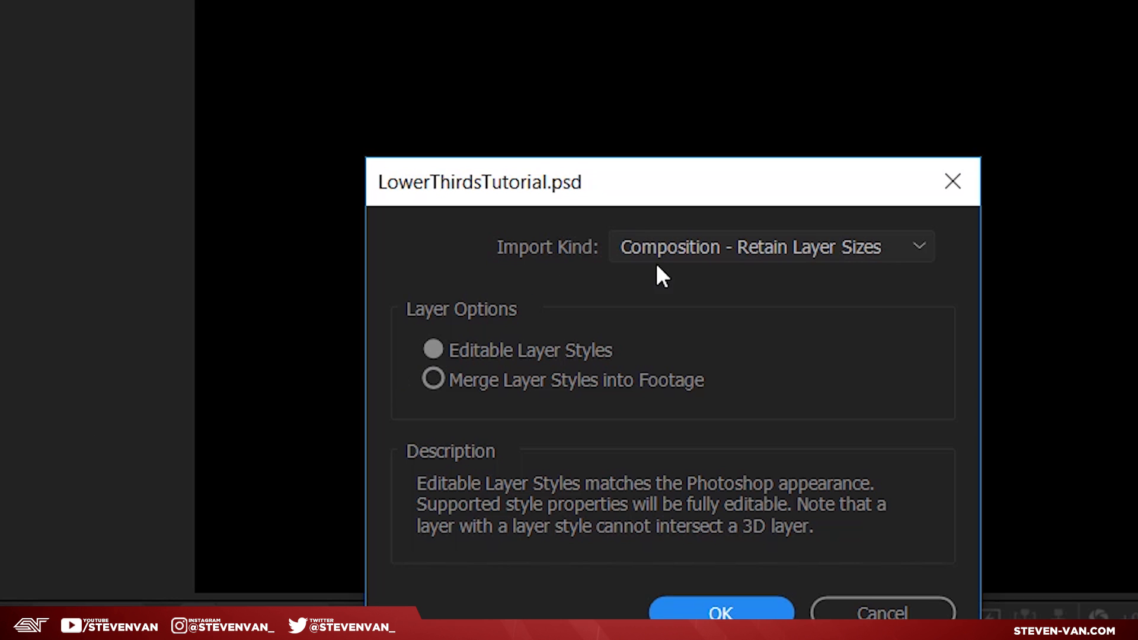
drag(610, 199, 492, 88)
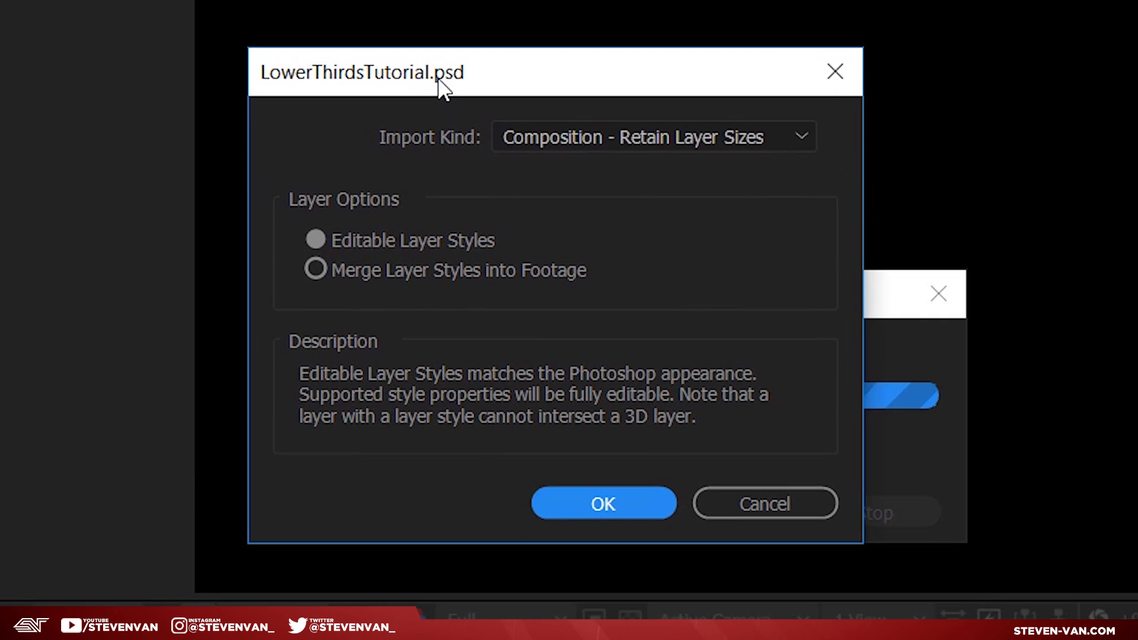
click(535, 118)
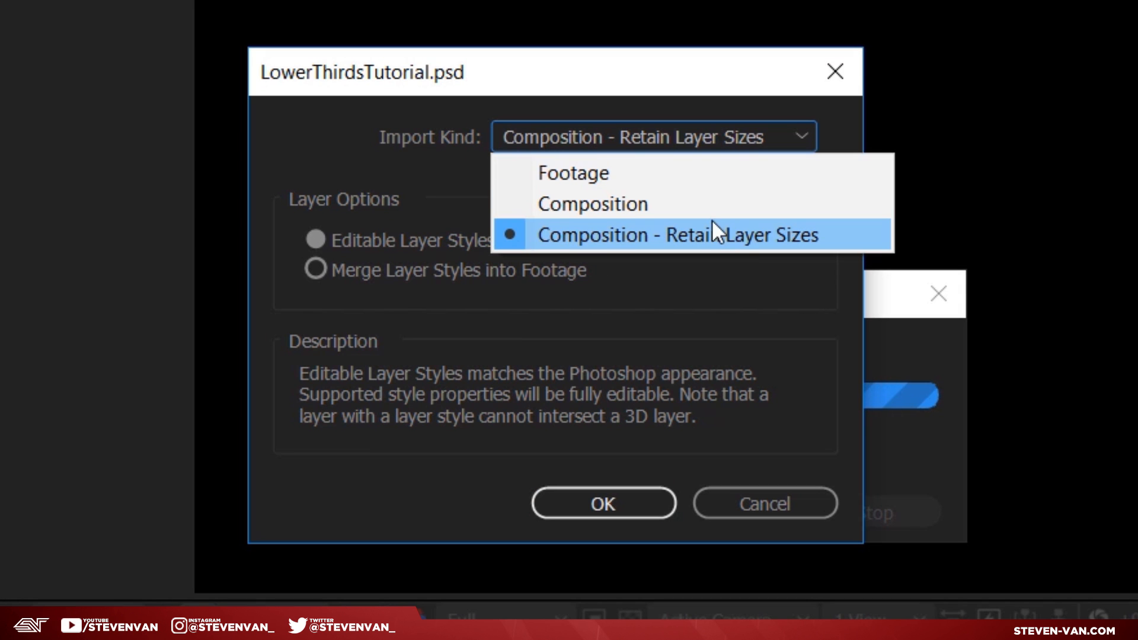
click(719, 235)
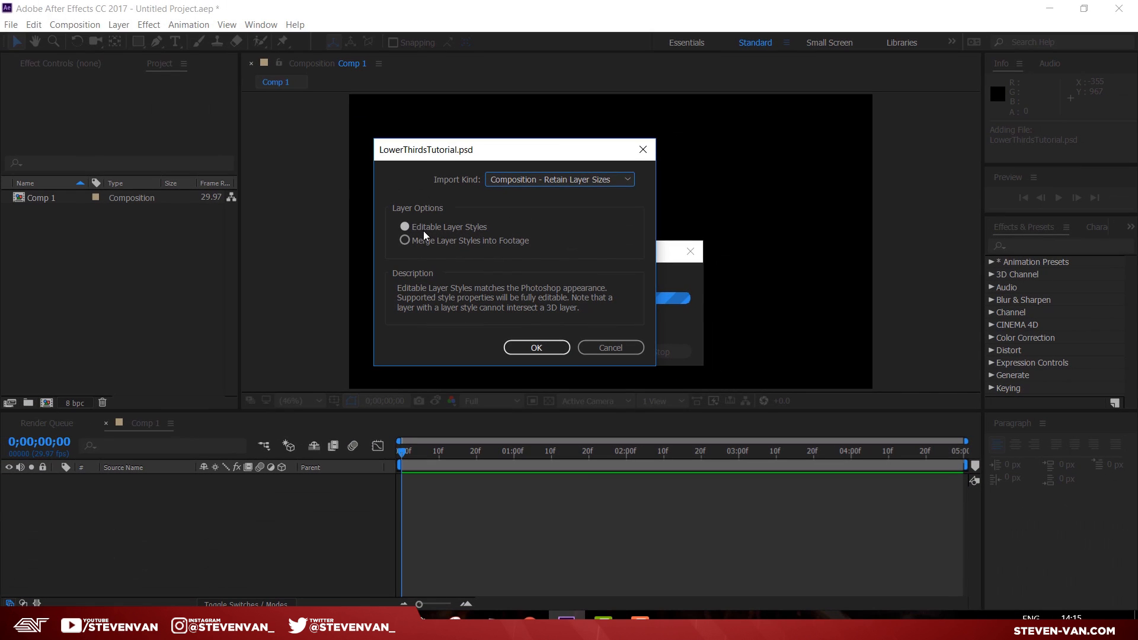
click(405, 215)
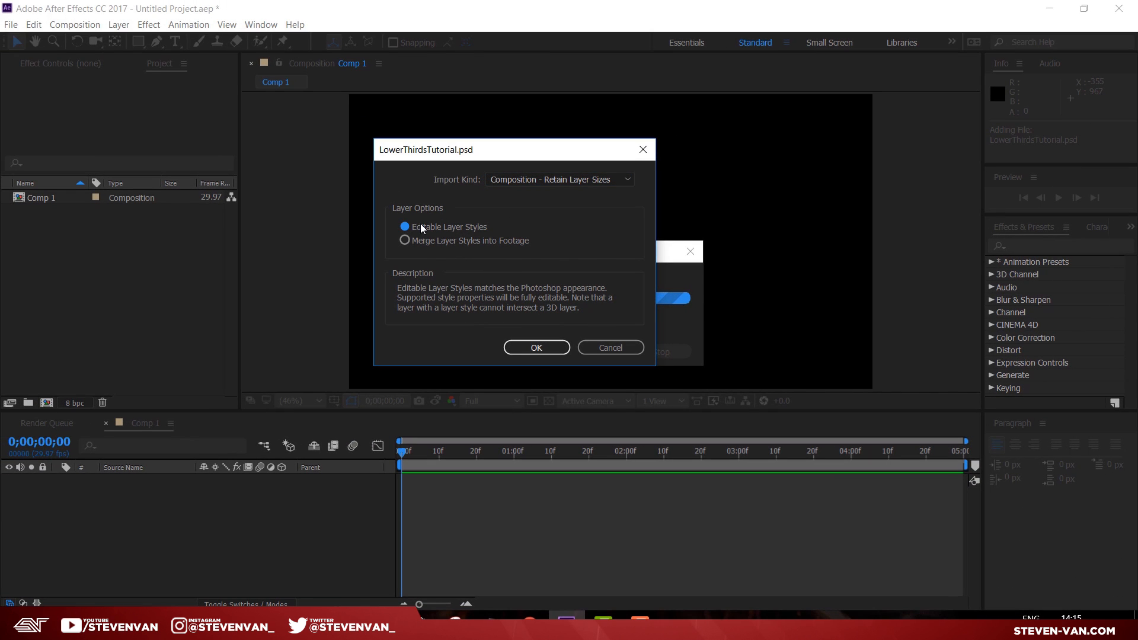
click(537, 349)
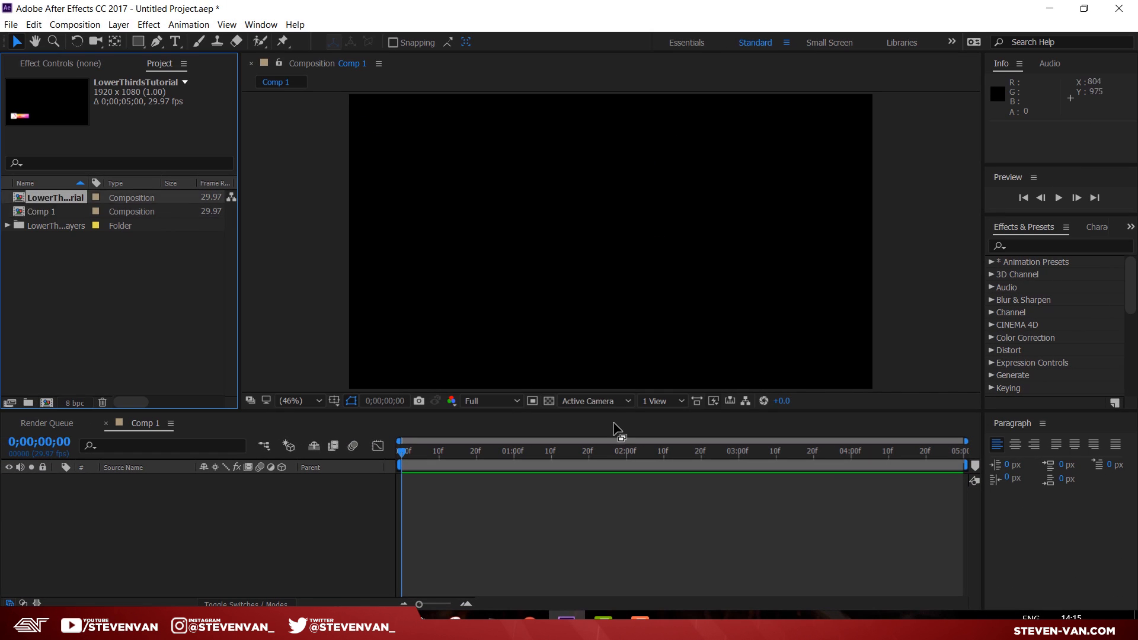
- Open the LowerThirdsTutorial composition and its nested Group 1, and select the Logo and Square layers there
double_click(48, 206)
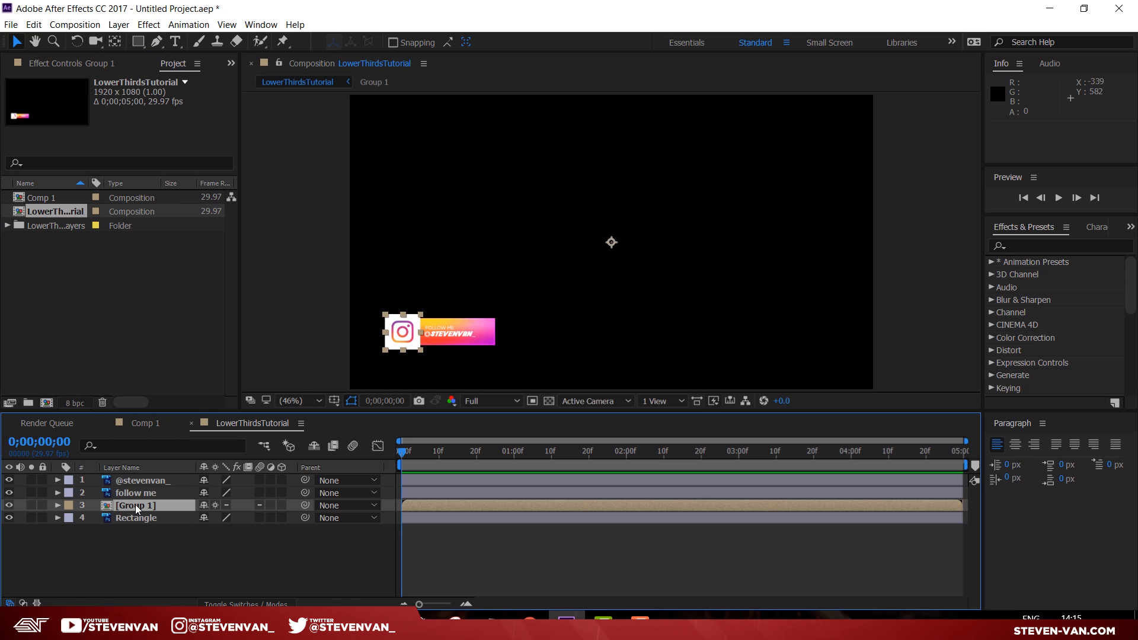
click(197, 578)
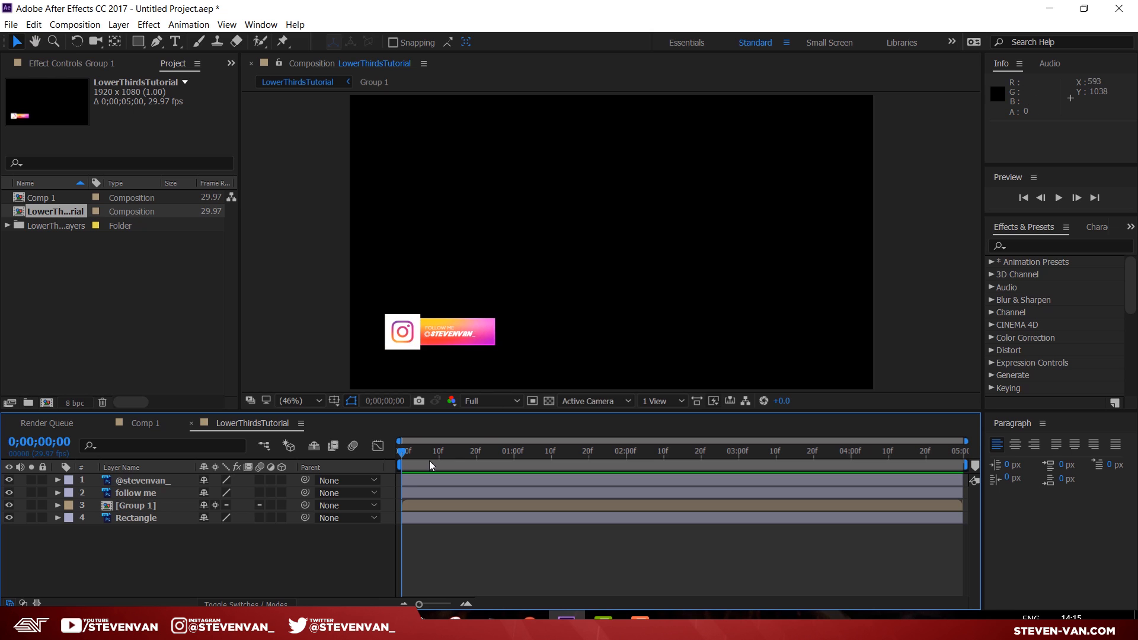
click(133, 507)
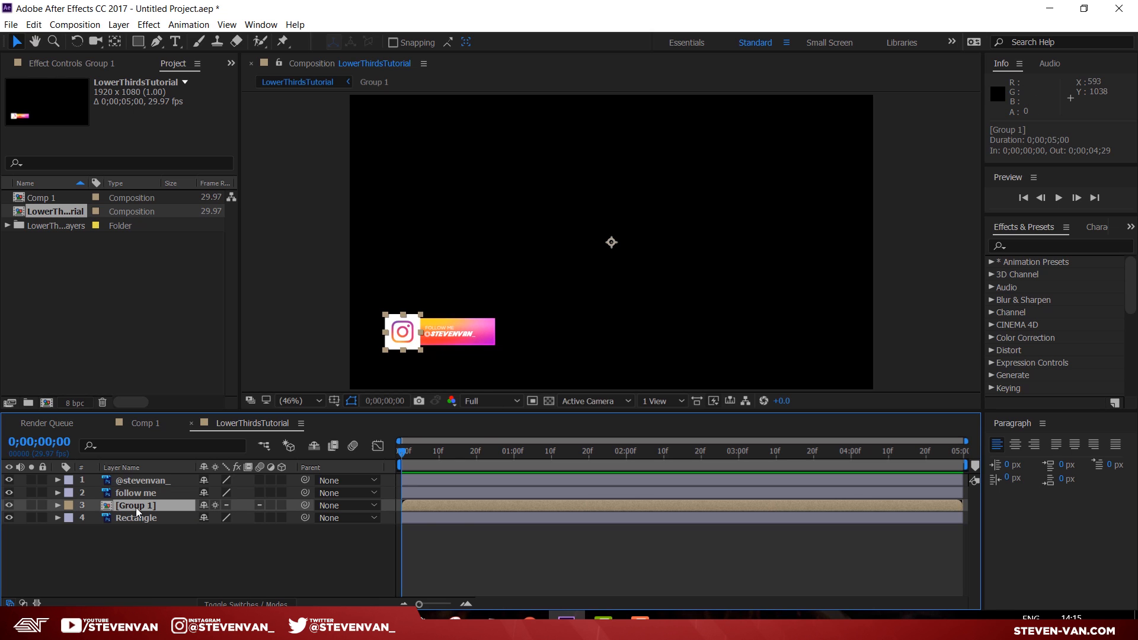
double_click(136, 508)
drag(150, 514, 91, 460)
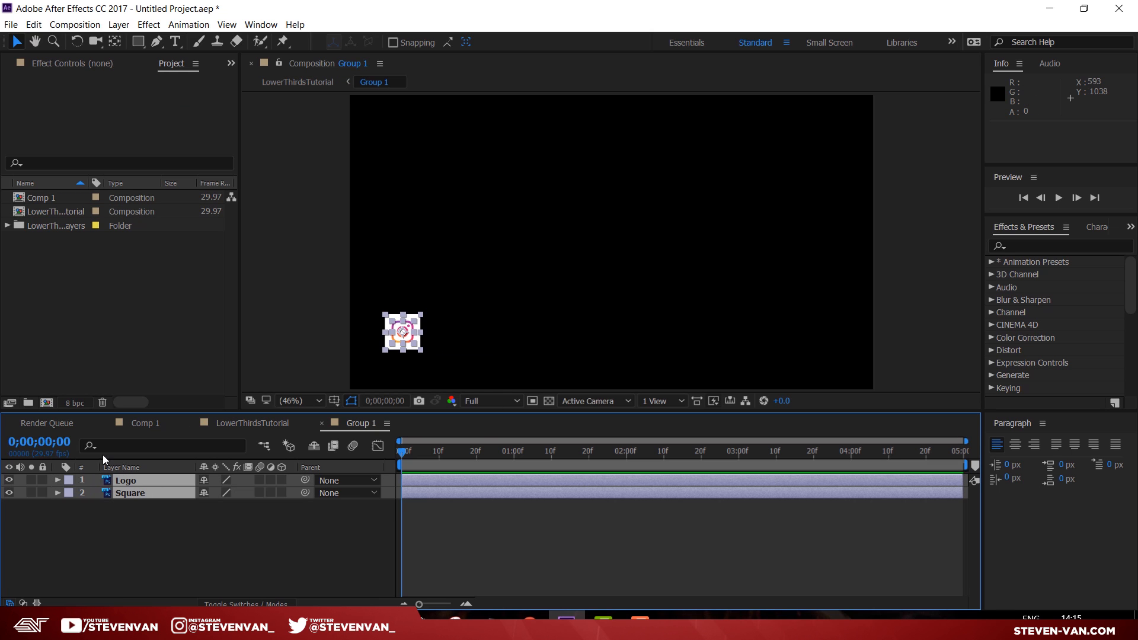
key(ctrl+x)
click(230, 425)
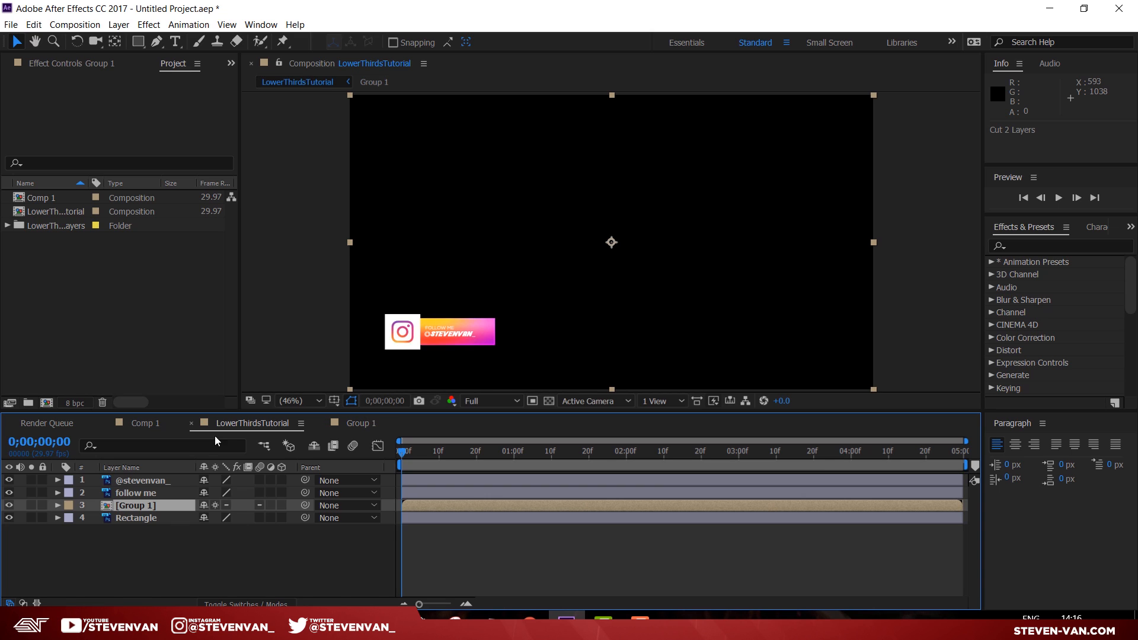
key(ctrl+c)
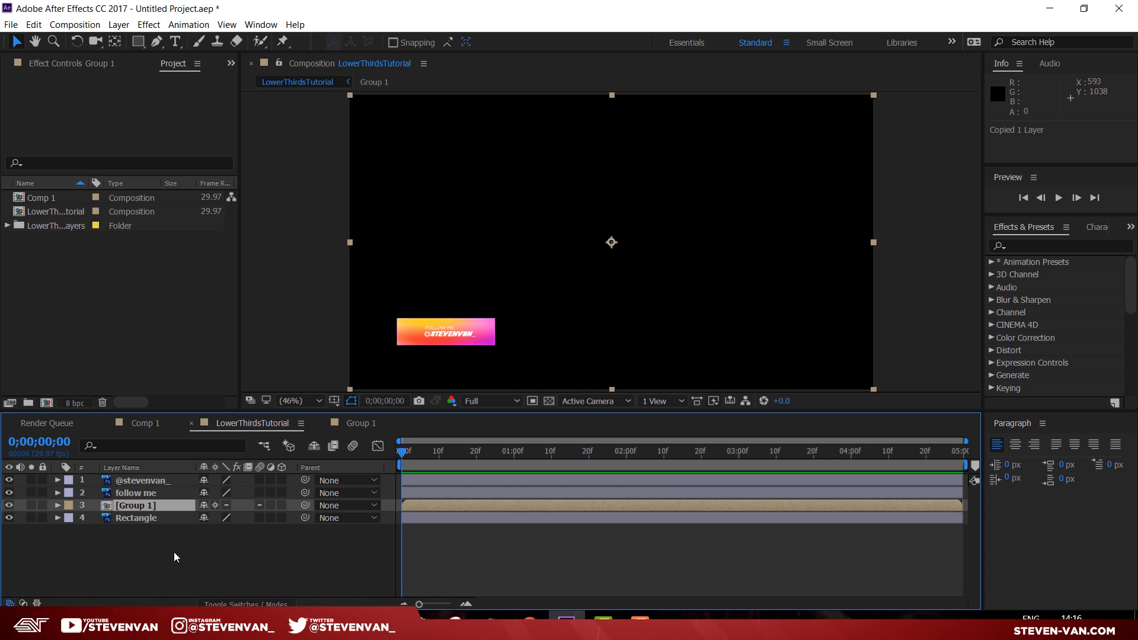
click(344, 424)
key(ctrl+z)
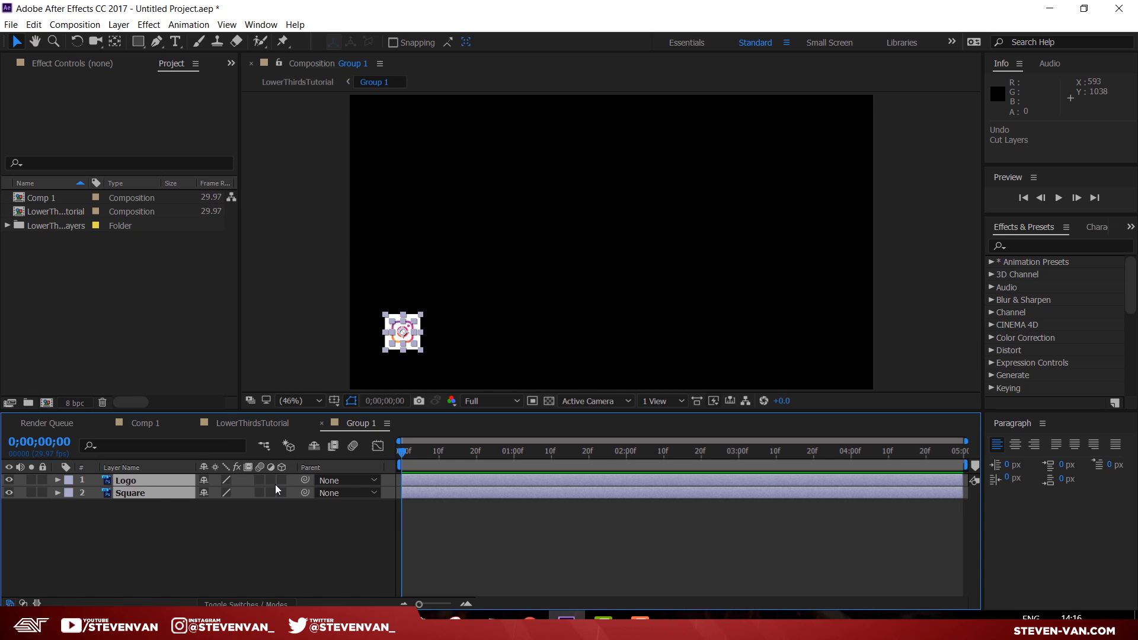
- Move the Logo and Square layers from Group 1 into the LowerThirdsTutorial composition and delete the Group 1 layer
key(ctrl+x)
click(248, 425)
key(ctrl+v)
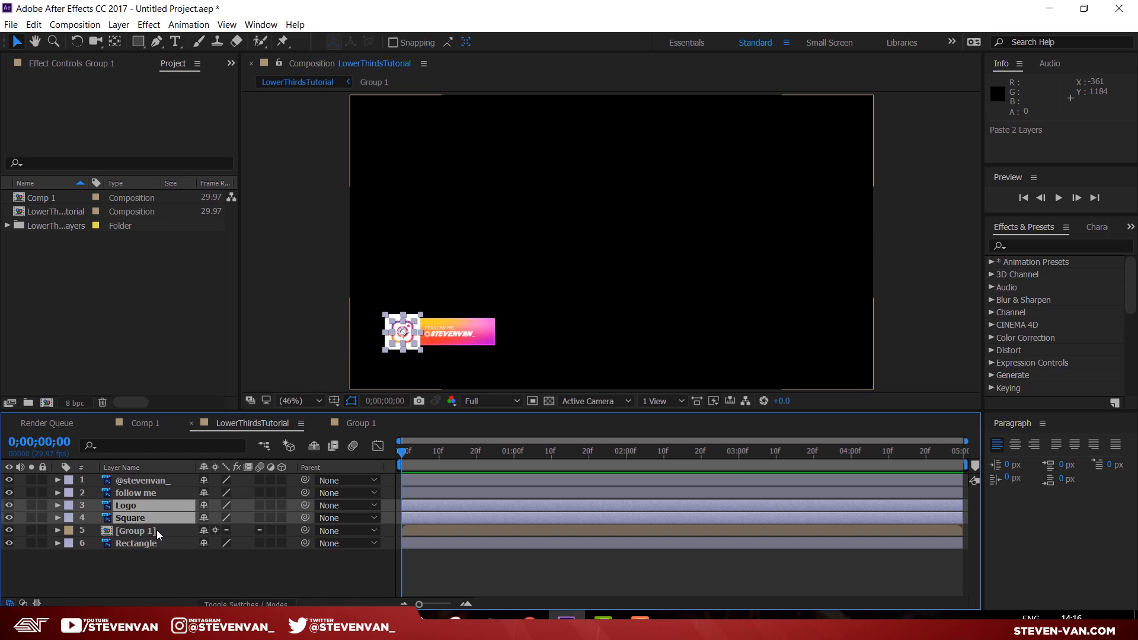
click(157, 530)
key(Delete)
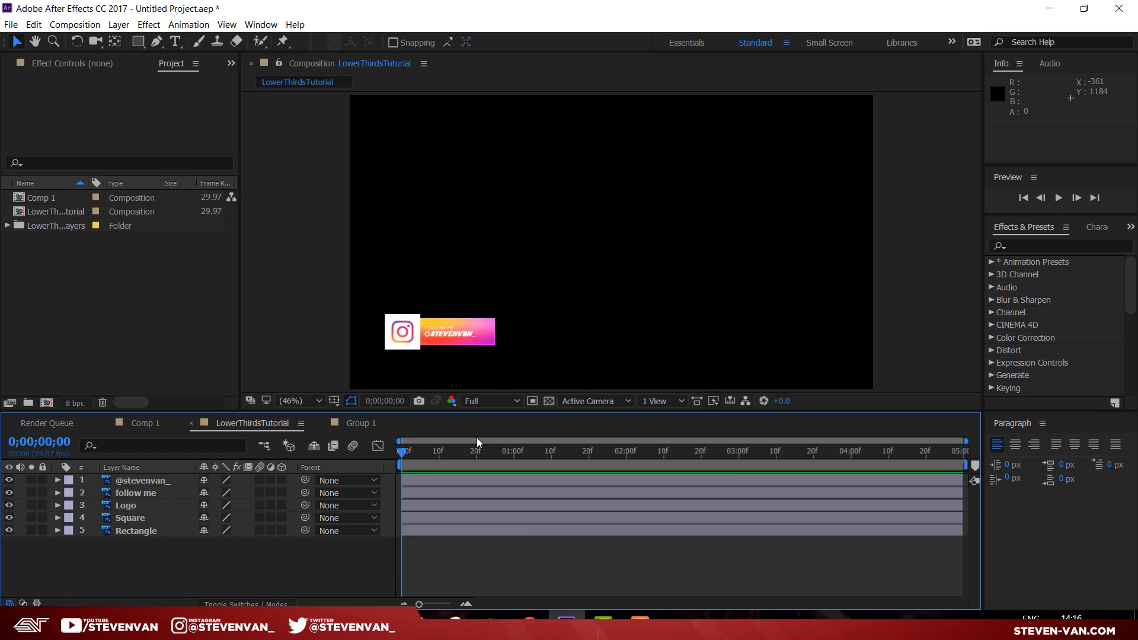
- Delete both text layers, follow me and the account handle, from the LowerThirdsTutorial composition
scroll(425, 313, up, 2)
key(space)
drag(427, 328, 698, 189)
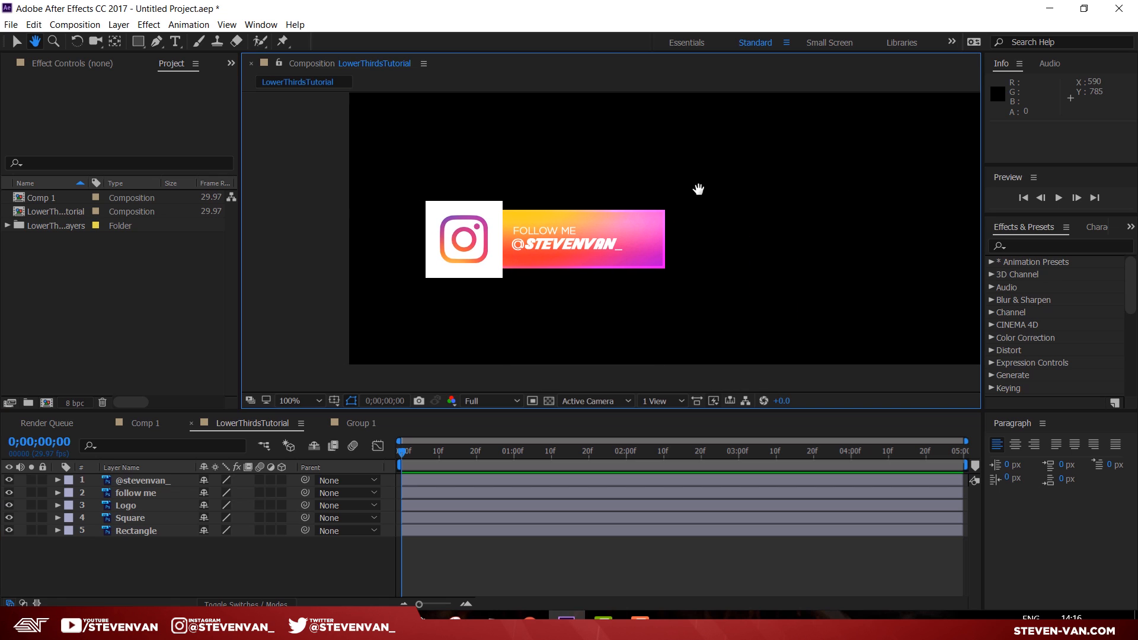
click(429, 568)
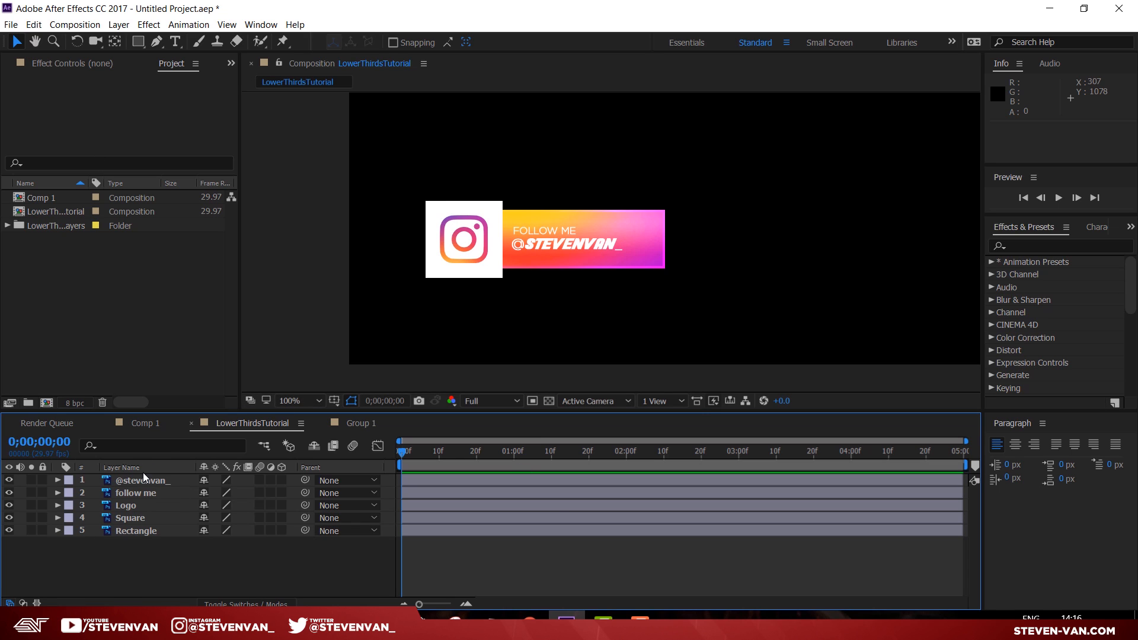
click(546, 232)
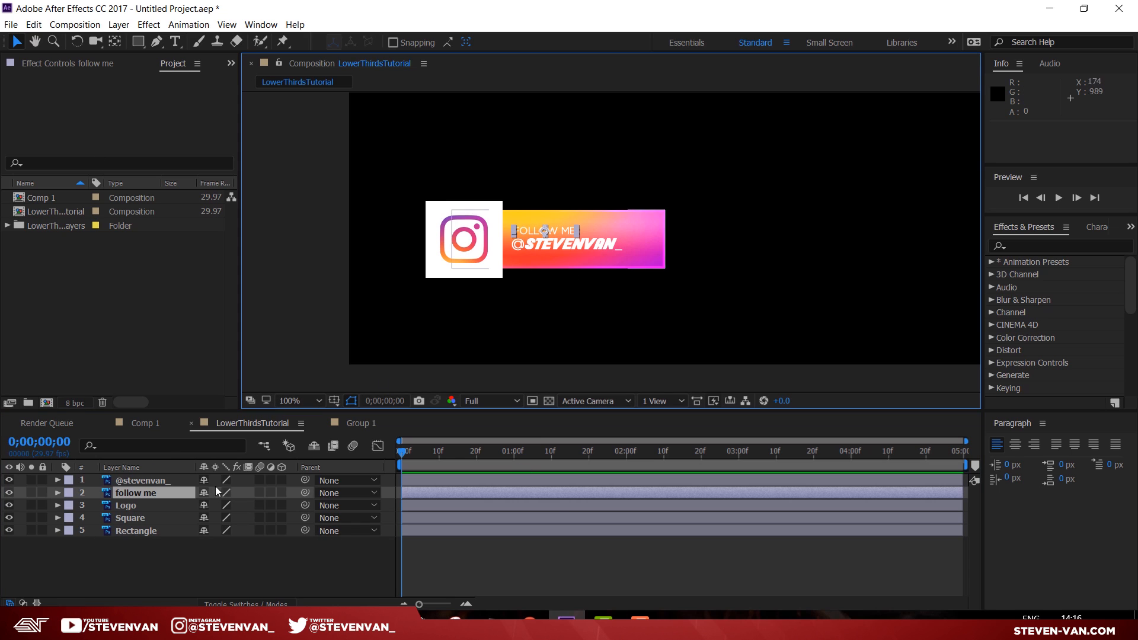
click(146, 480)
shift+click(147, 490)
key(Delete)
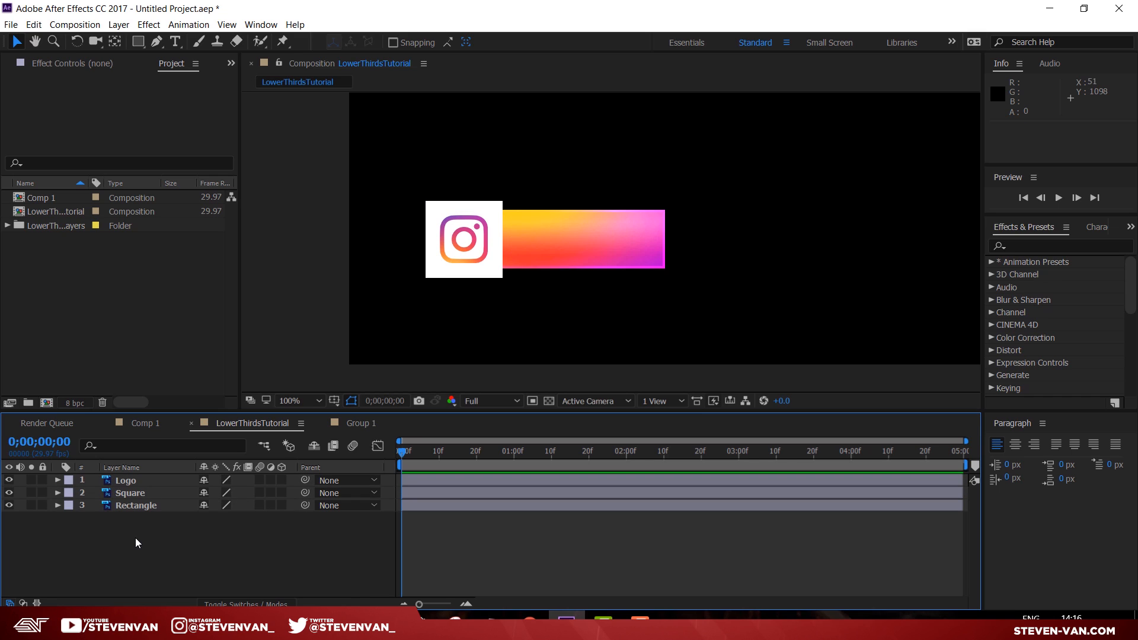
- Hide the Rectangle and Logo layers, leaving only the Square layer shown
click(129, 484)
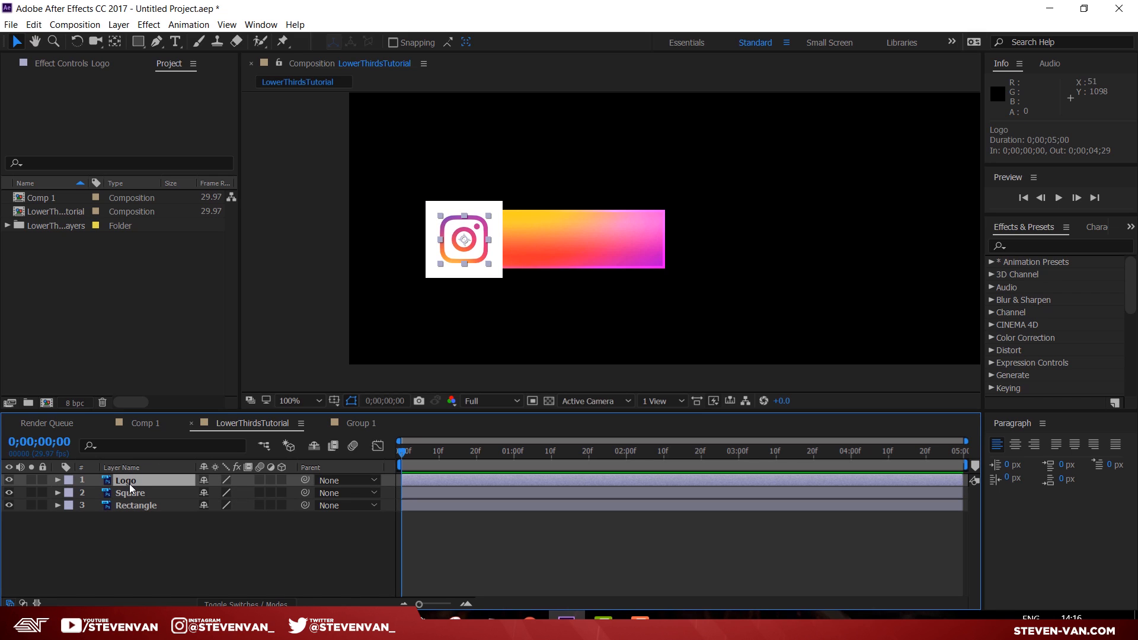
click(145, 492)
click(148, 504)
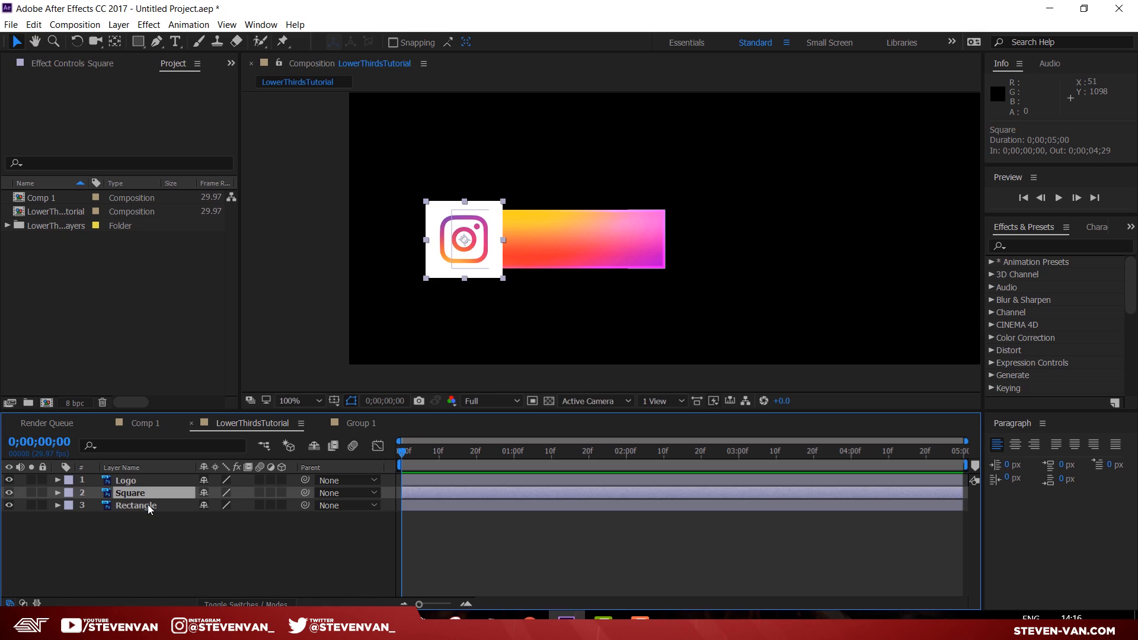
click(192, 528)
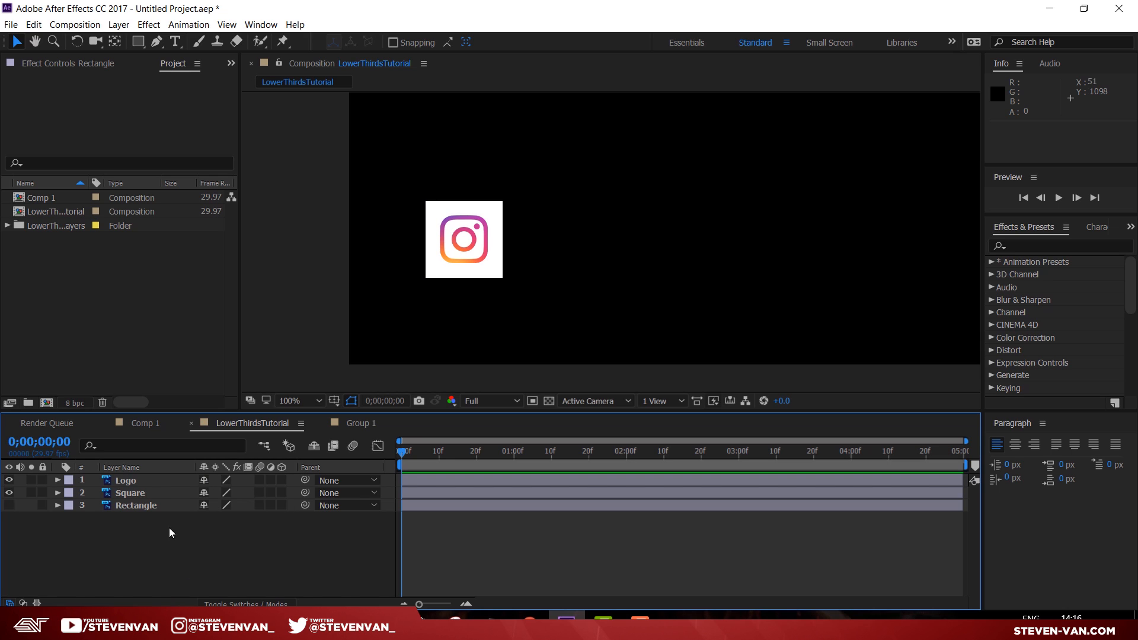
click(145, 481)
click(9, 480)
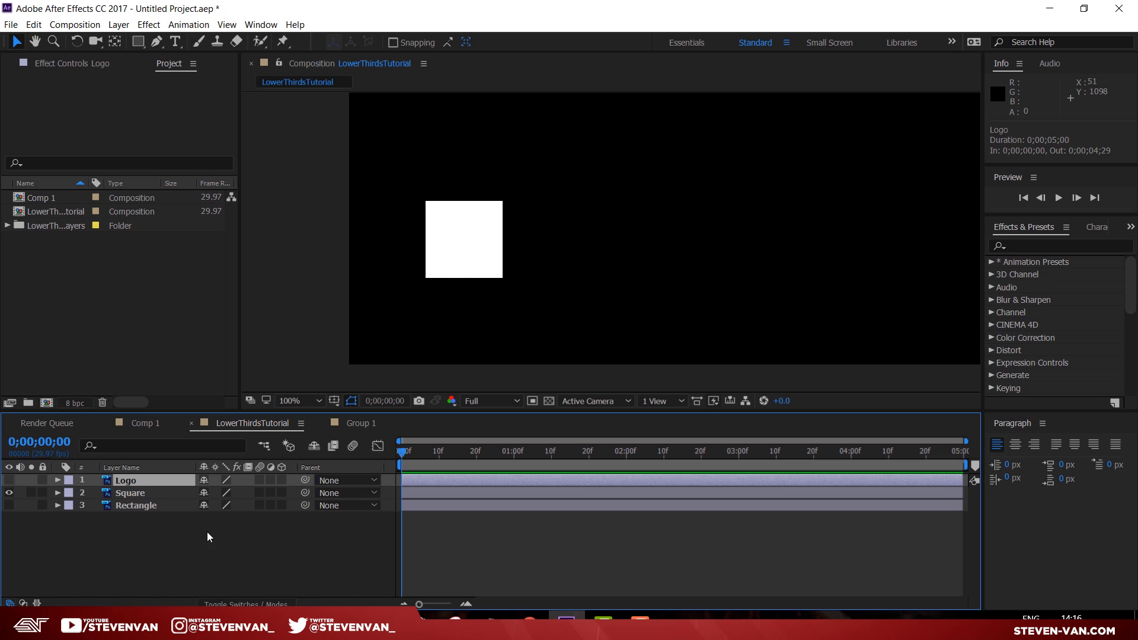
- Add Position keyframes to the Square layer at 0;00;01;00 and at the start of the composition, keeping its current position in both
click(139, 493)
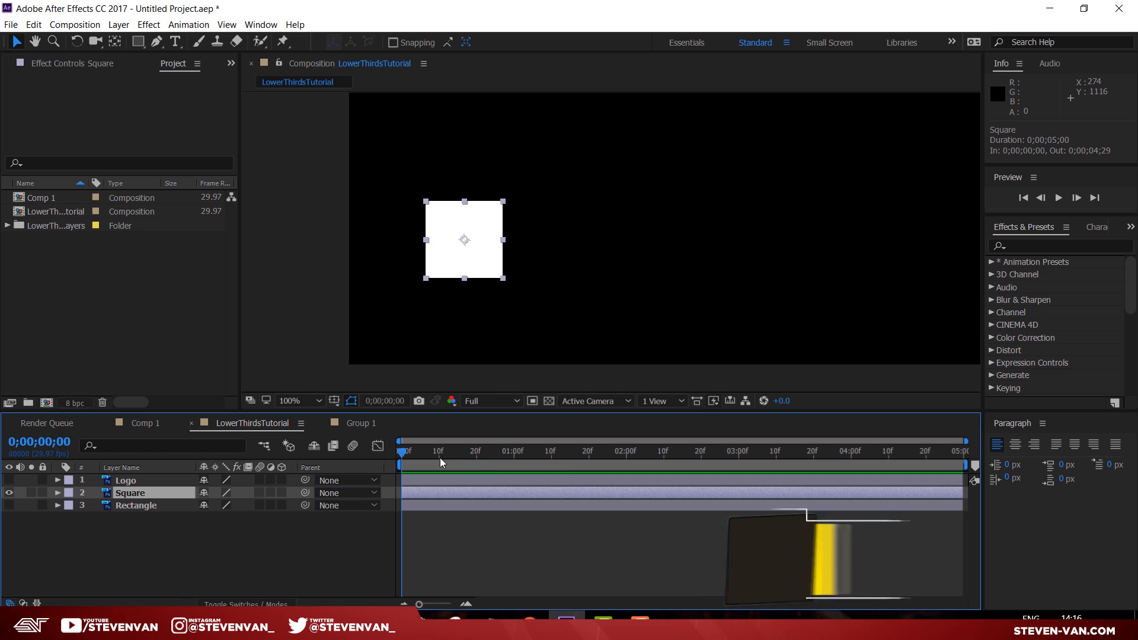
click(514, 451)
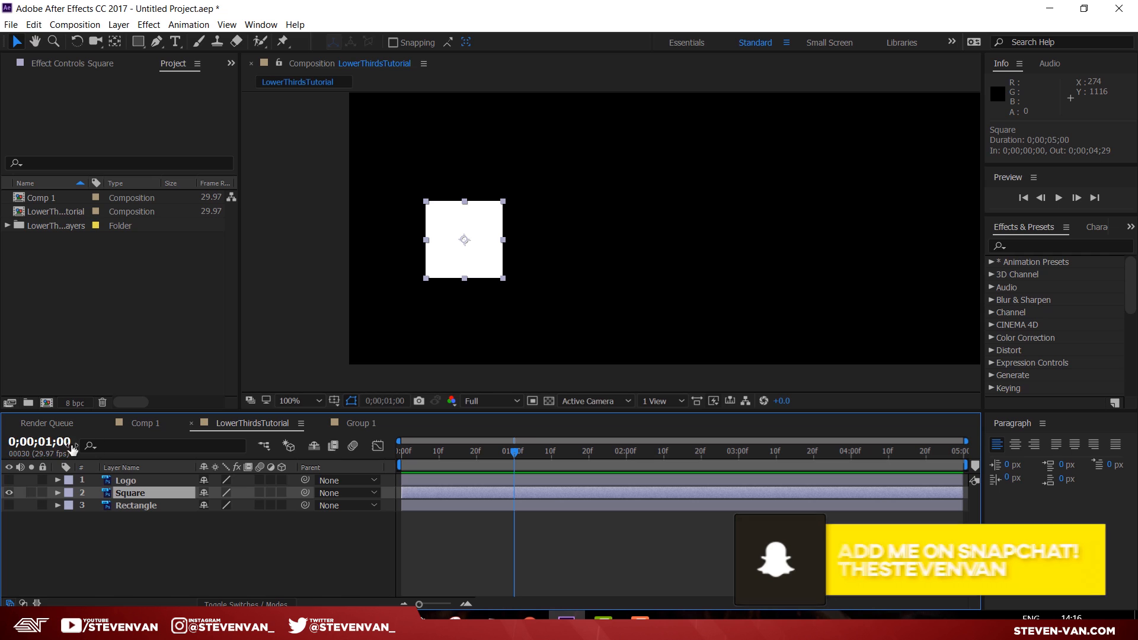
key(p)
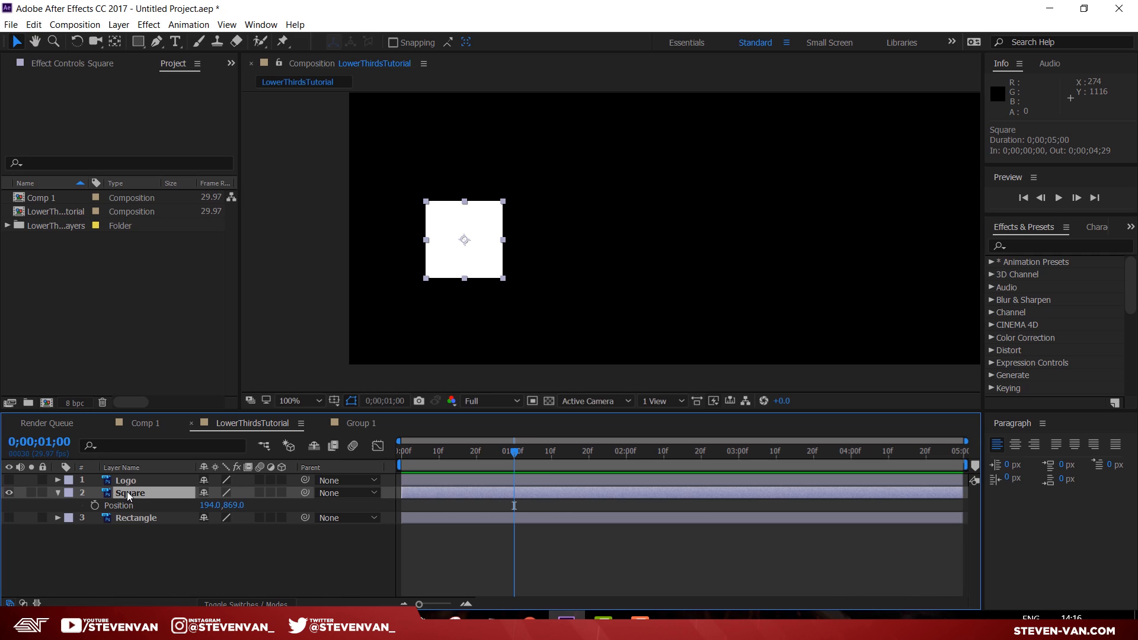
click(95, 506)
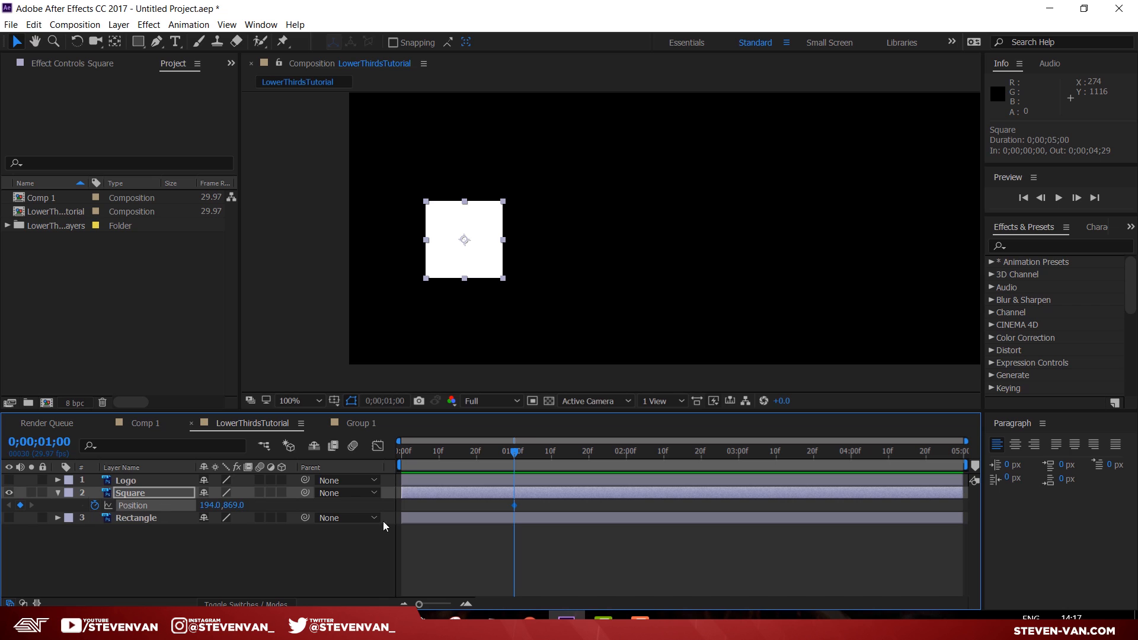
drag(495, 518, 510, 518)
key(ctrl+z)
click(514, 505)
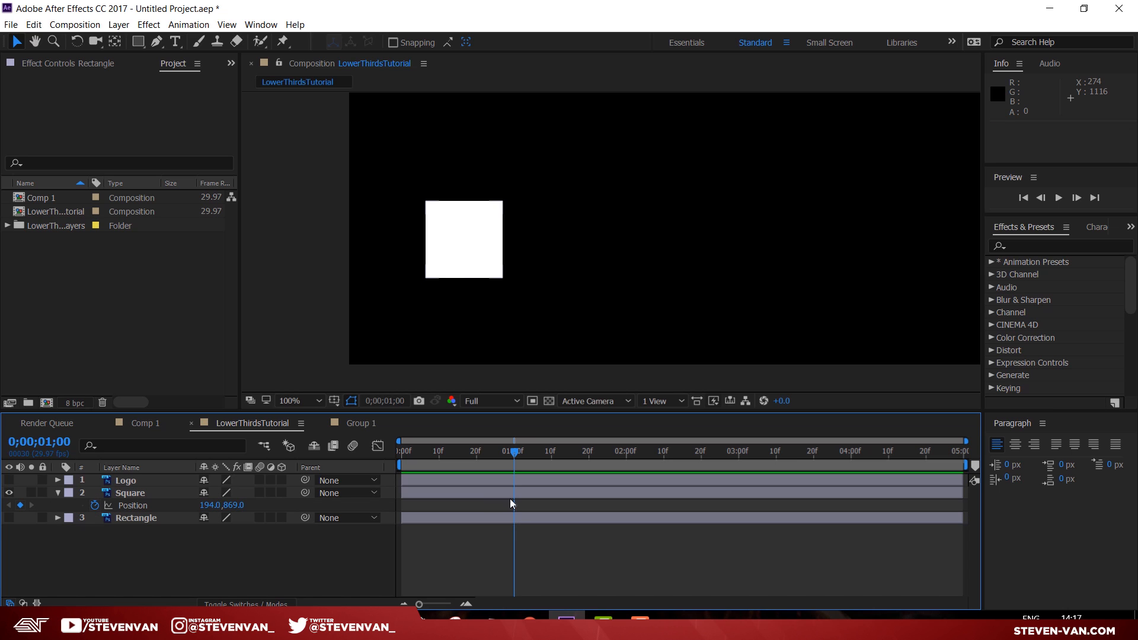
drag(519, 451, 337, 454)
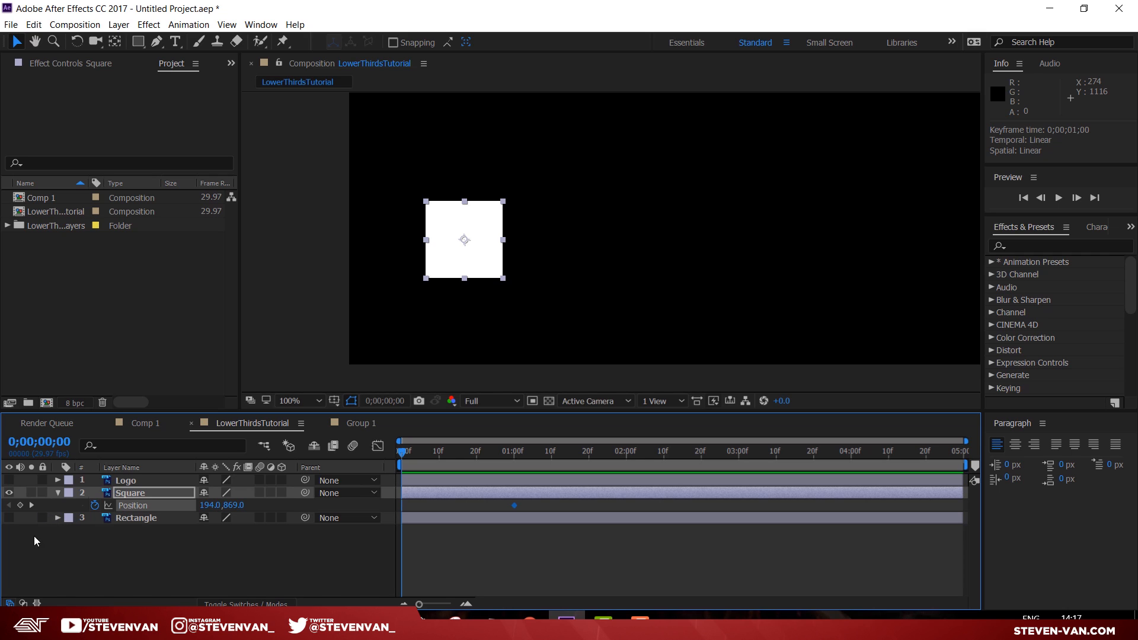
click(19, 505)
- At 0;00;00;20, raise the Square layer by 20 px to position 194, 849 as the overshoot keyframe
drag(401, 454, 319, 441)
click(476, 450)
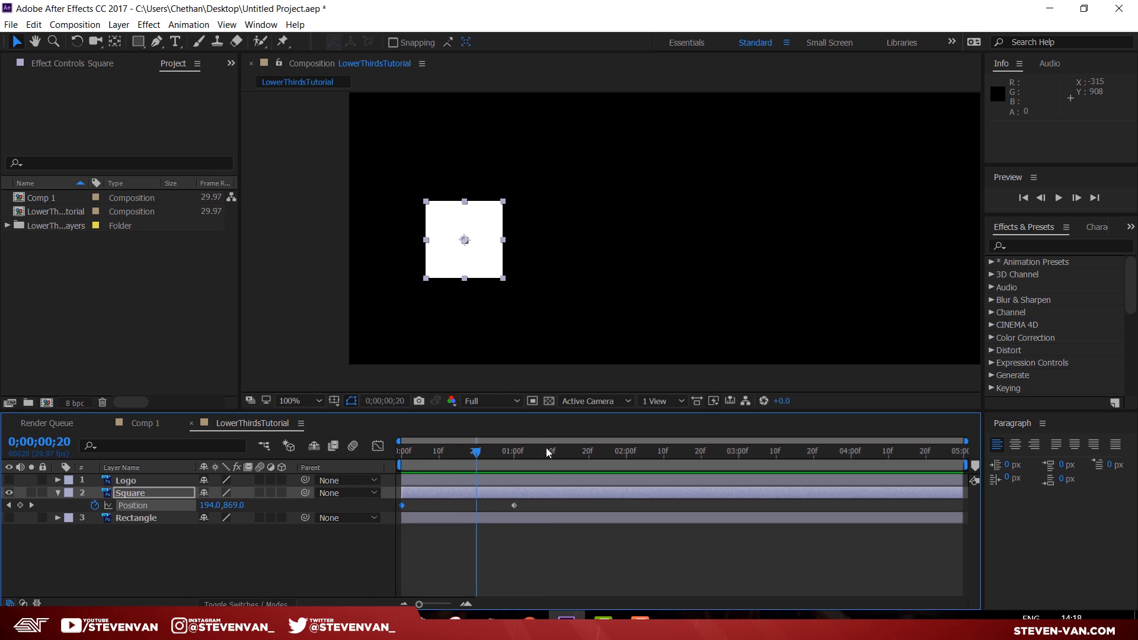
click(49, 449)
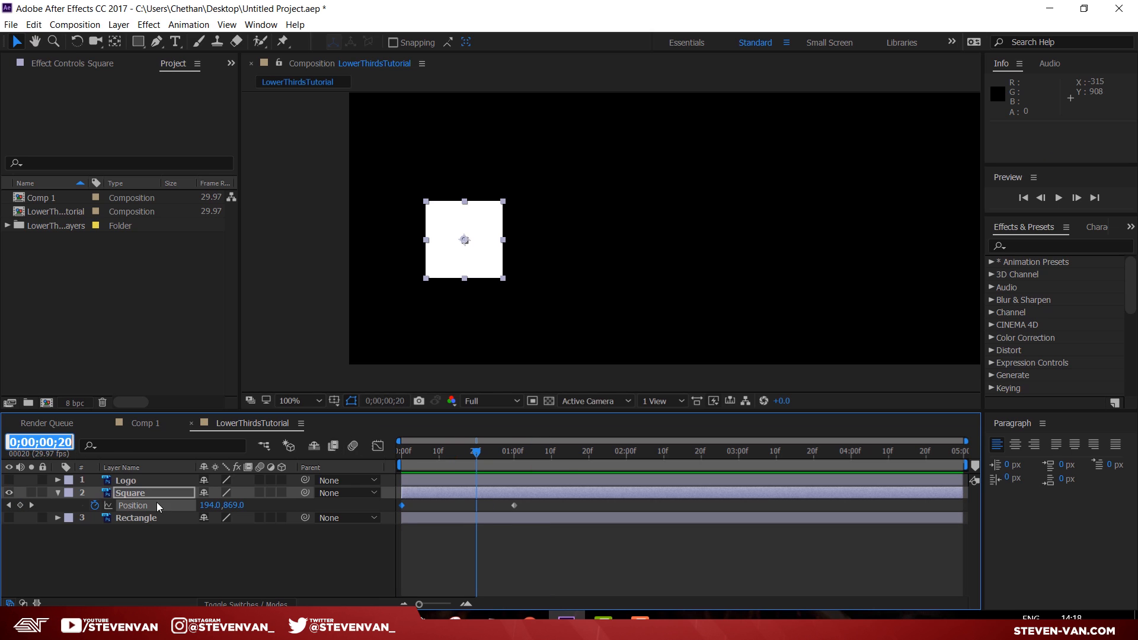
click(194, 546)
click(455, 251)
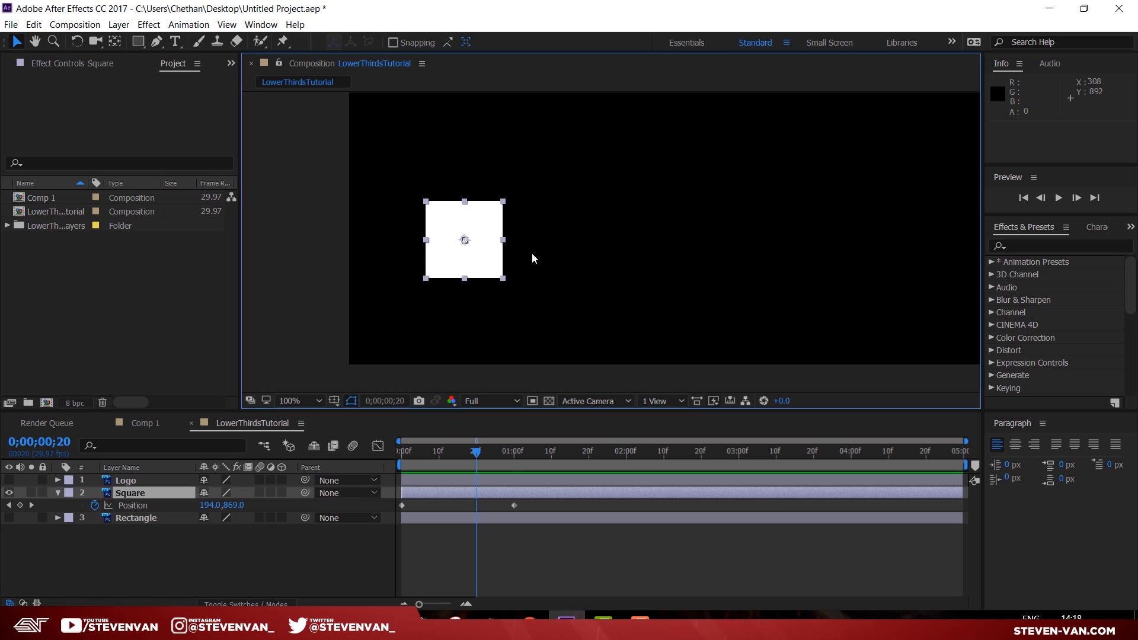
key(shift+Up)
key(shift+Up)
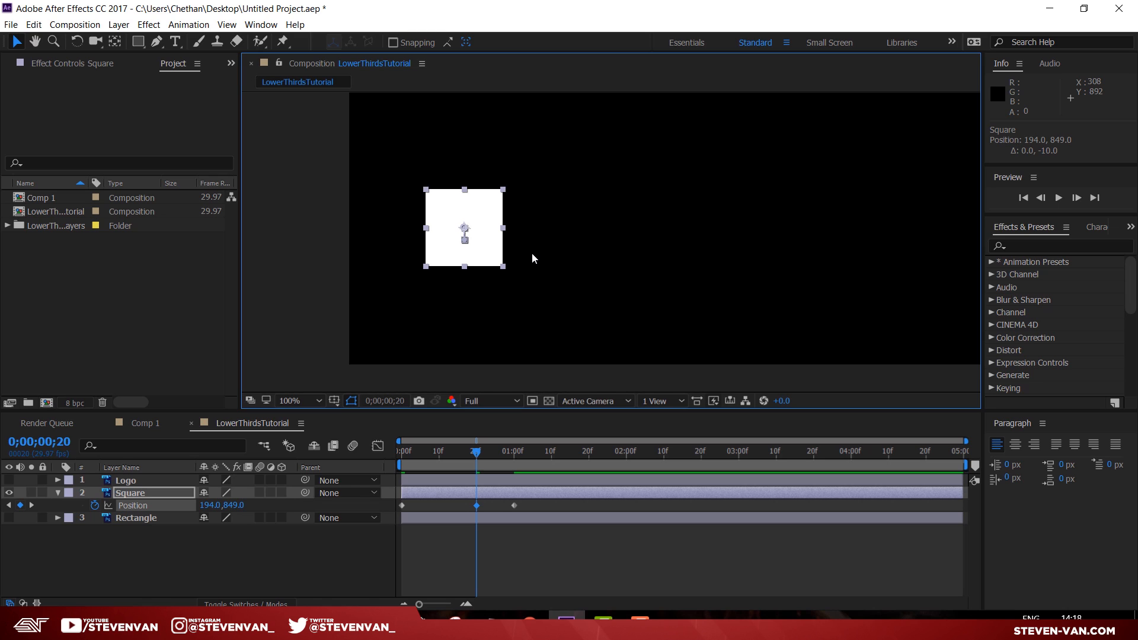
- At 0;00;00;25, lower the Square layer to position 194, 879 to add a rebound keyframe, and preview the motion
key(Page_Down)
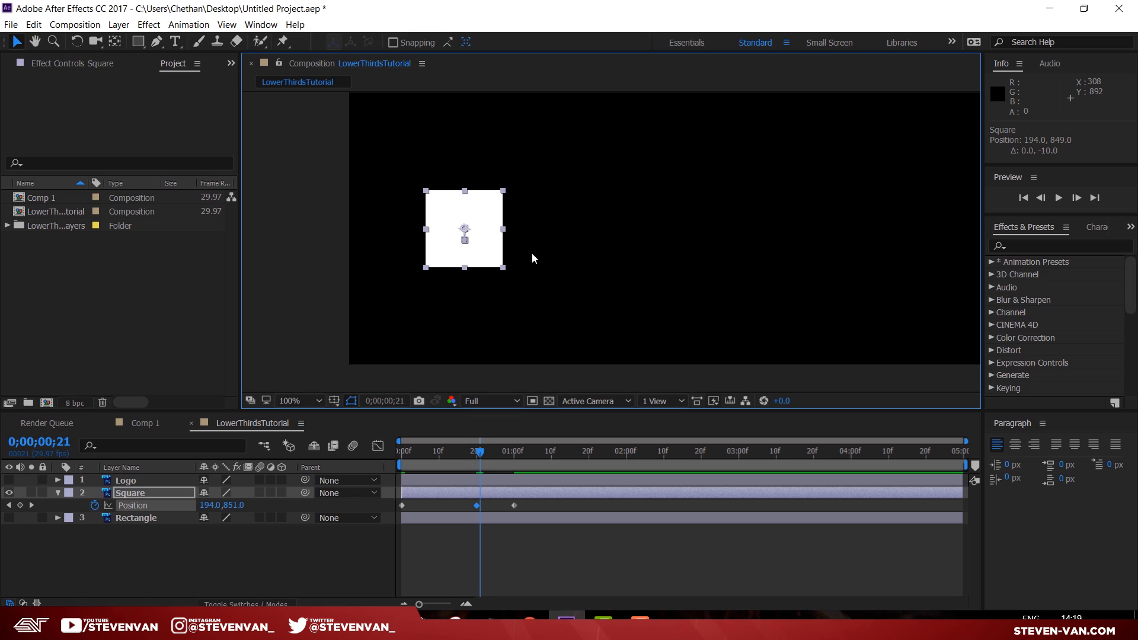
key(Page_Down)
key(Page_Down)
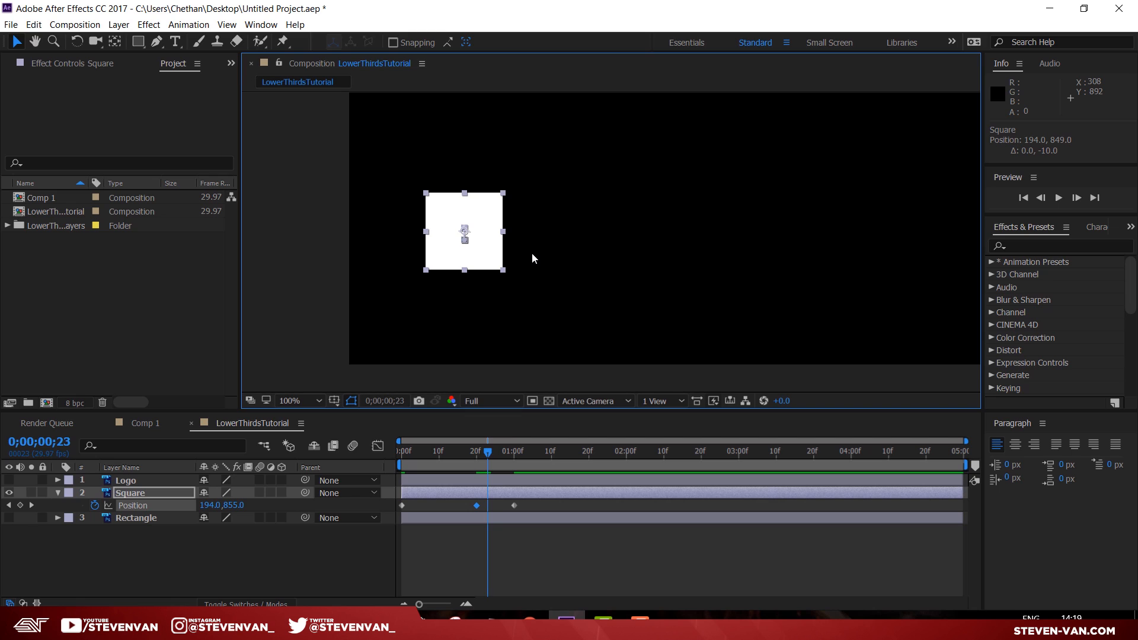
key(Page_Down)
key(Page_Down)
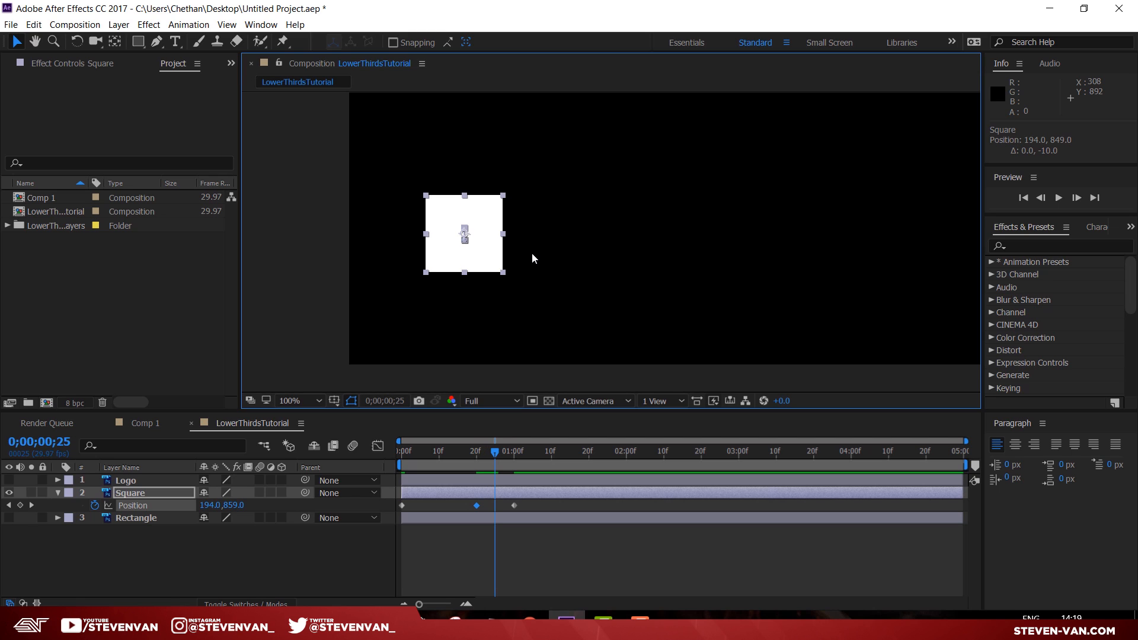
key(shift+Down)
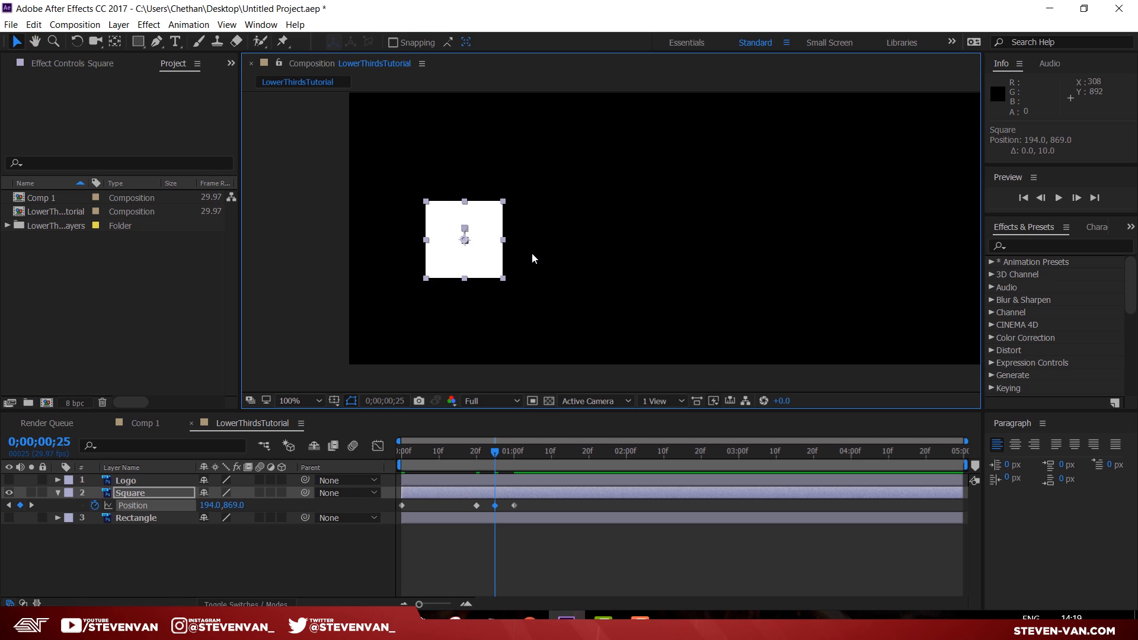
key(shift+Down)
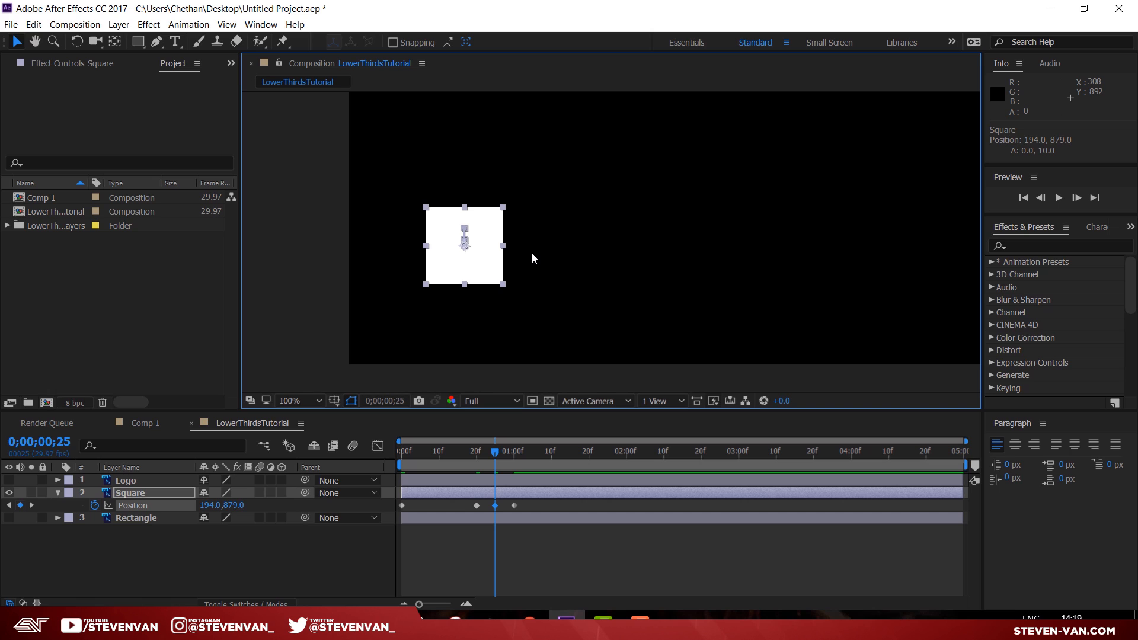
click(529, 565)
key(space)
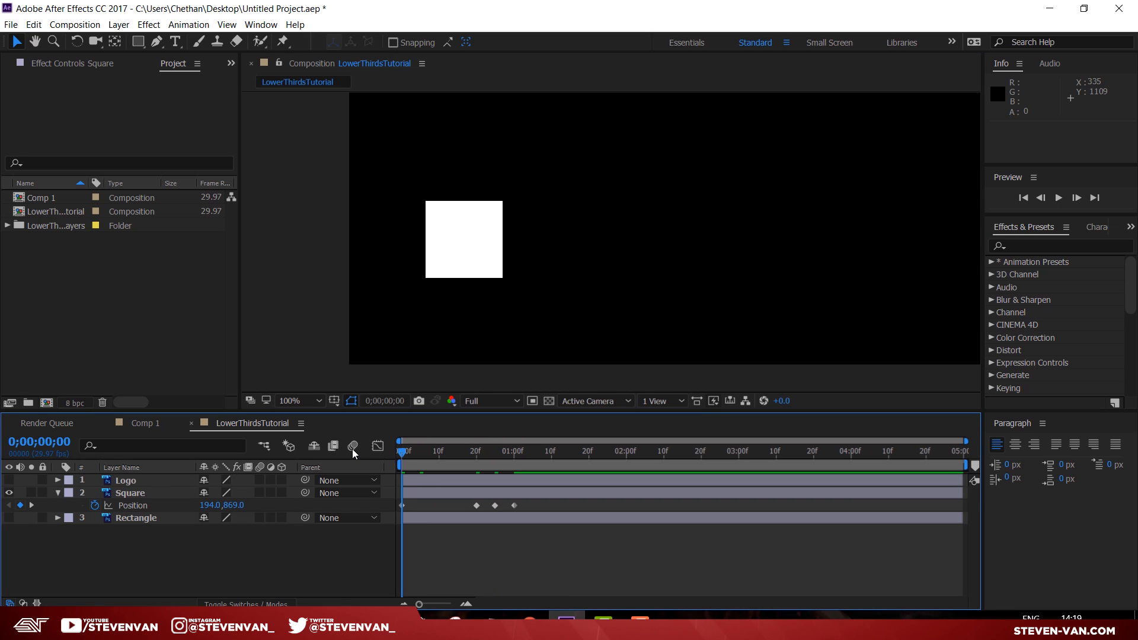
key(space)
- At the first keyframe, move the Square layer down out of the frame to position 194, 1149, and preview its entrance
click(403, 505)
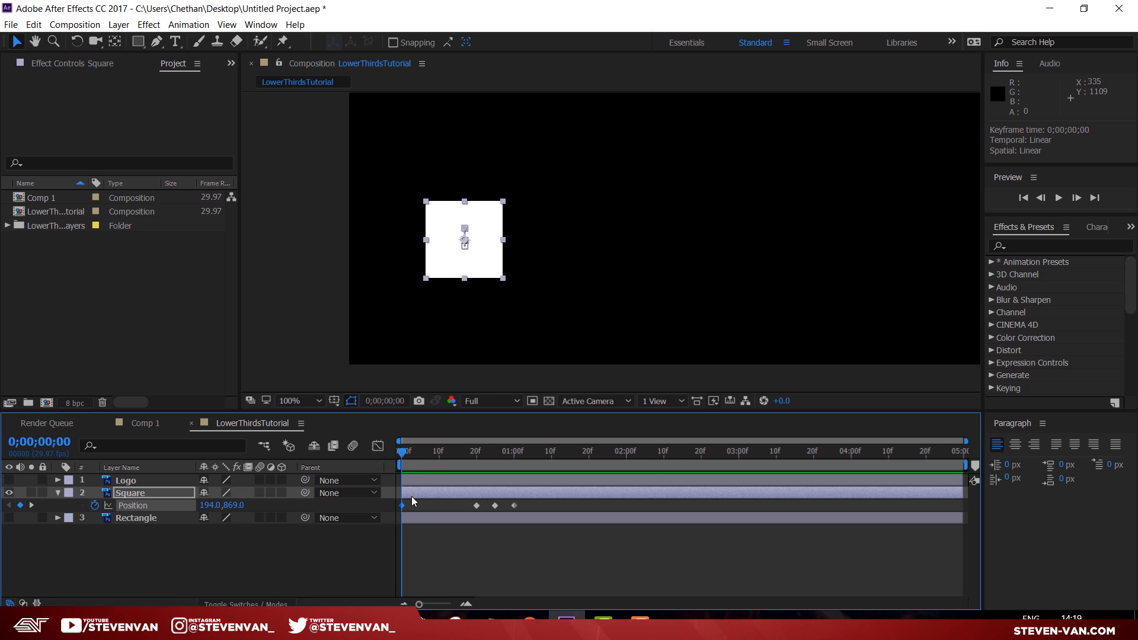
key(shift+Down)
key(shift+Down)
key(shift+Down)
key(shift+Down)
key(shift+Down)
key(shift+Down)
key(shift+Down)
key(shift+Down)
key(shift+Down)
key(shift+Down)
key(shift+Down)
key(shift+Down)
key(shift+Down)
key(shift+Down)
key(shift+Down)
key(shift+Down)
key(shift+Down)
key(shift+Down)
key(shift+Down)
key(shift+Down)
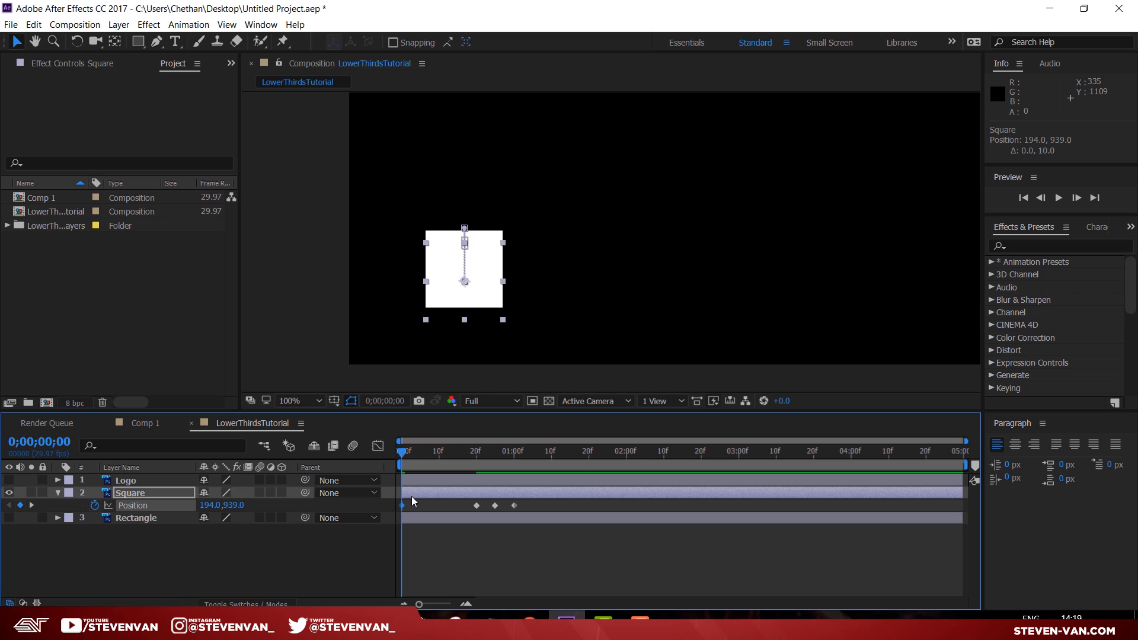
key(shift+Down)
key(shift+Down)
key(shift+Down)
key(shift+Down)
key(shift+Down)
key(shift+Down)
key(shift+Down)
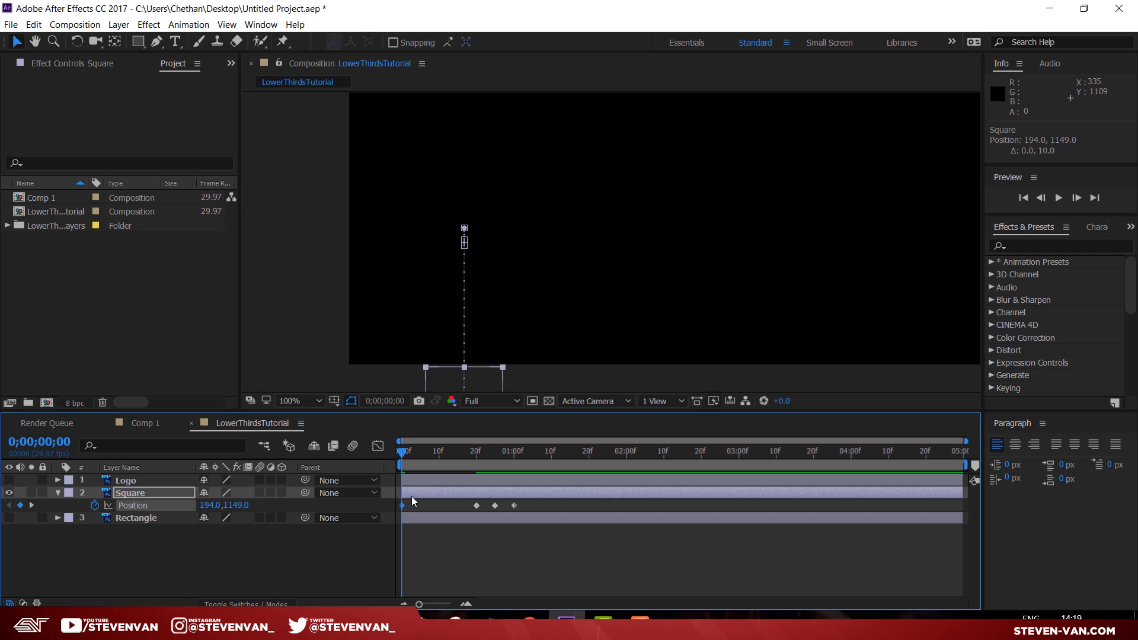
key(space)
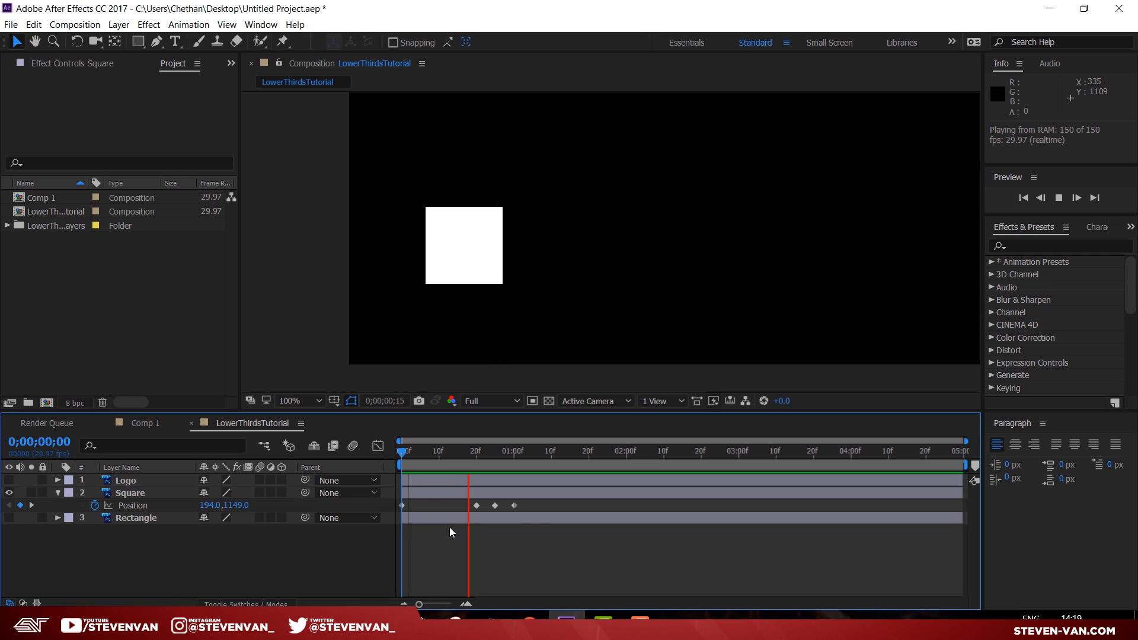
click(403, 453)
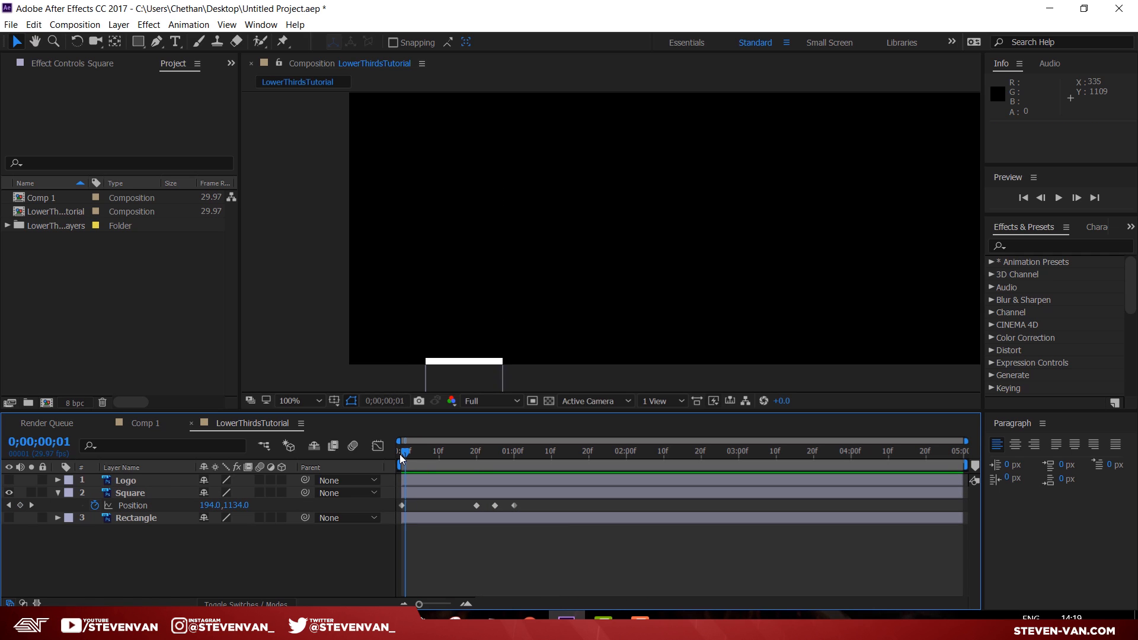
drag(405, 451, 294, 450)
key(space)
- Apply Easy Ease to all four Position keyframes of the Square layer and preview the animation from the start
drag(567, 561, 396, 507)
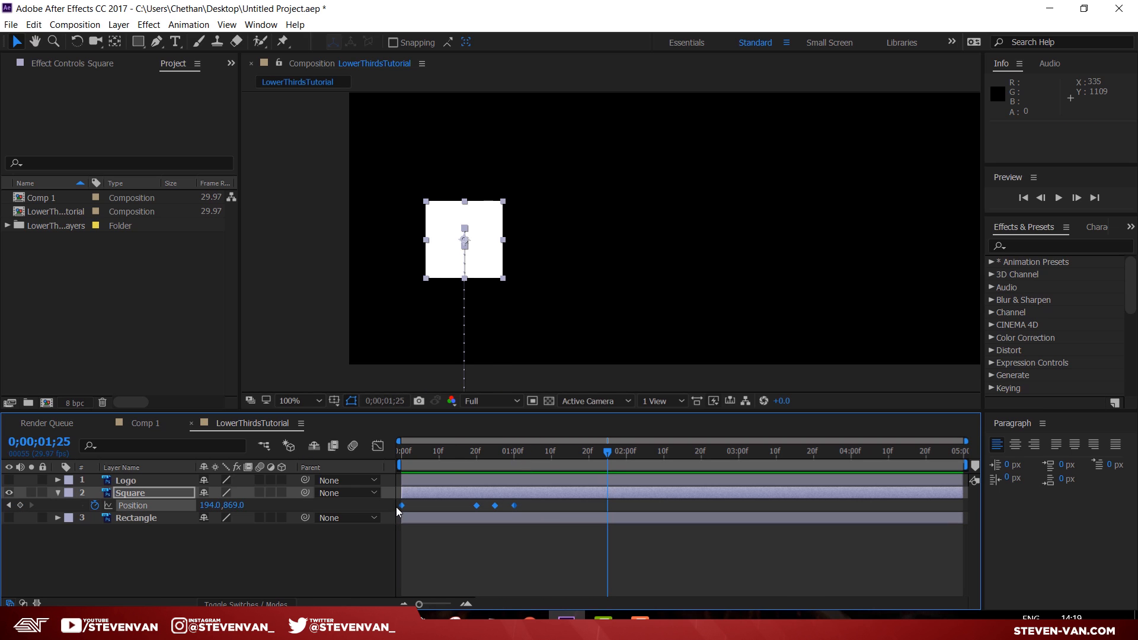
right_click(496, 507)
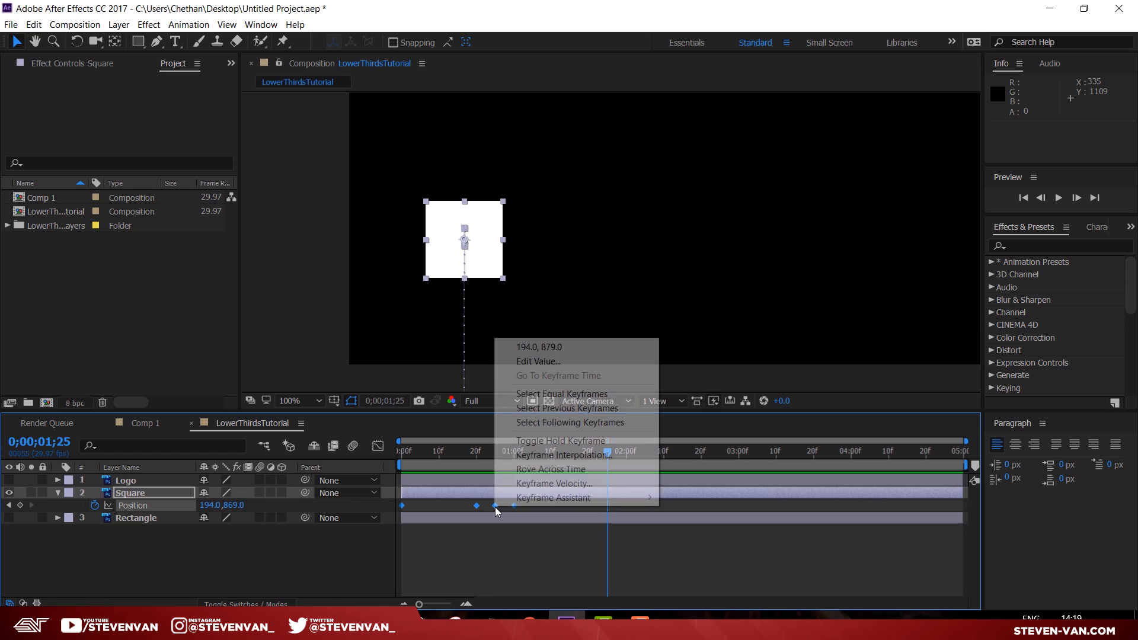
mouse_move(550, 500)
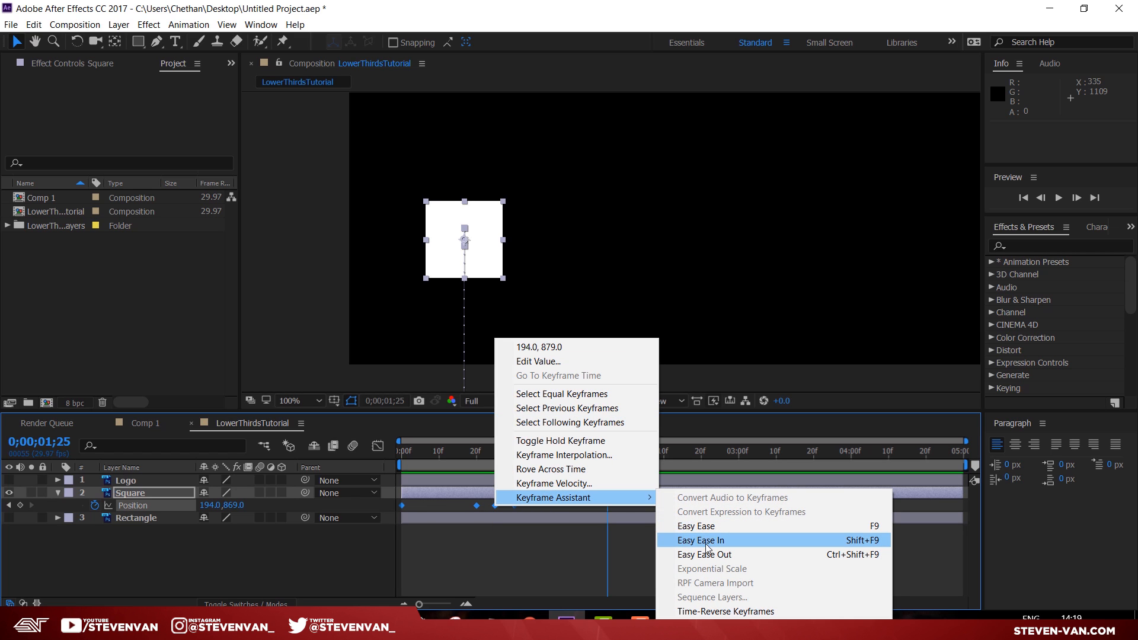
click(877, 526)
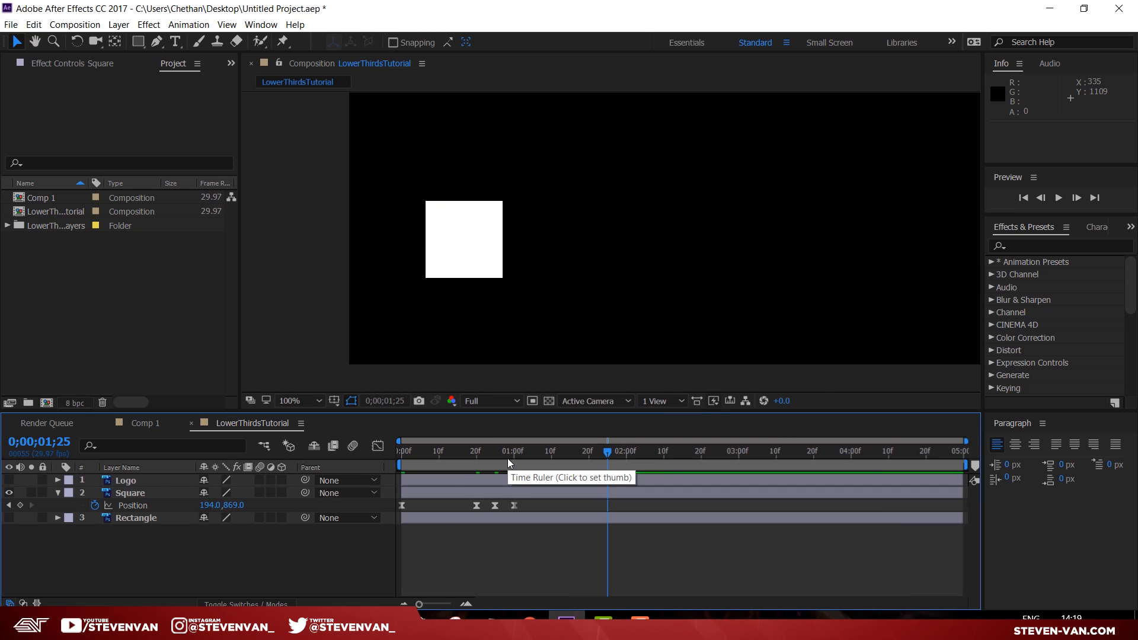
drag(443, 453, 276, 440)
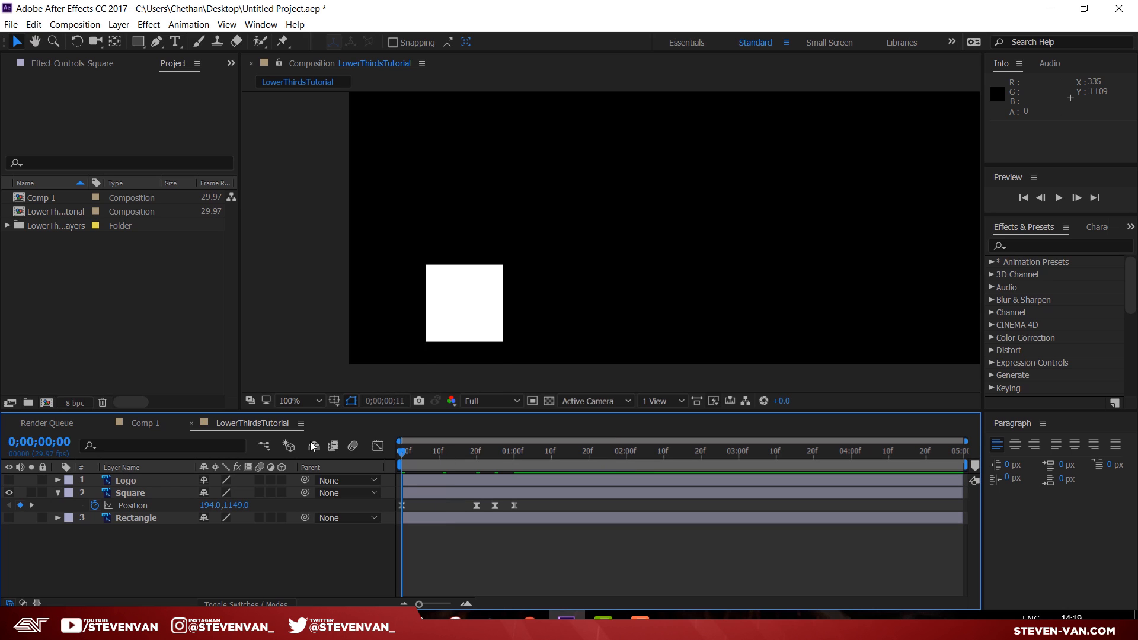
key(space)
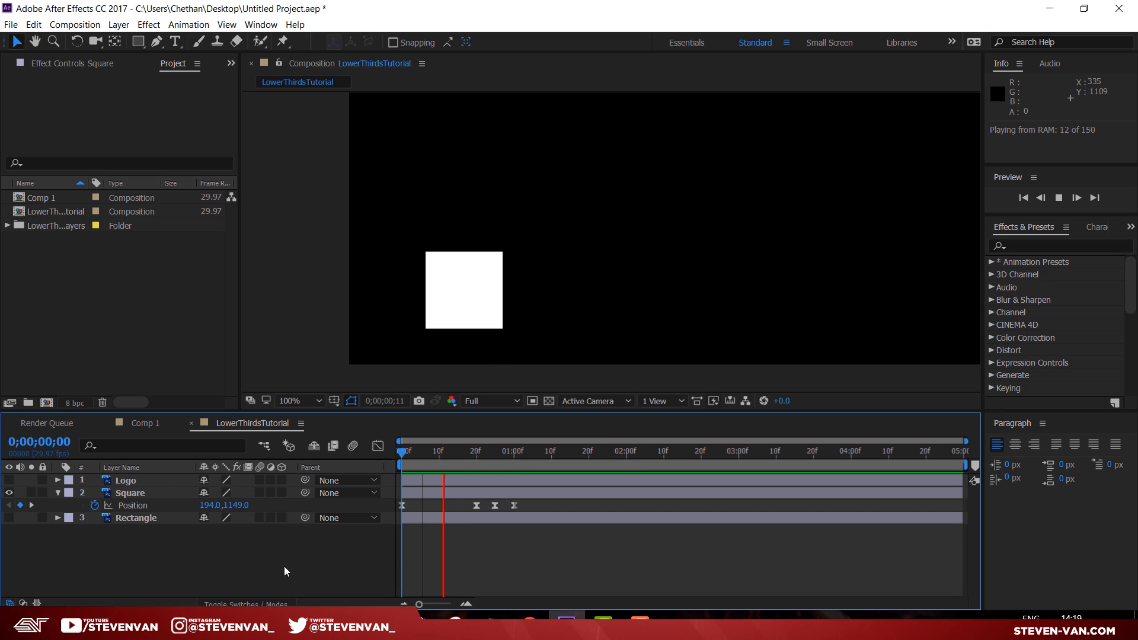
key(space)
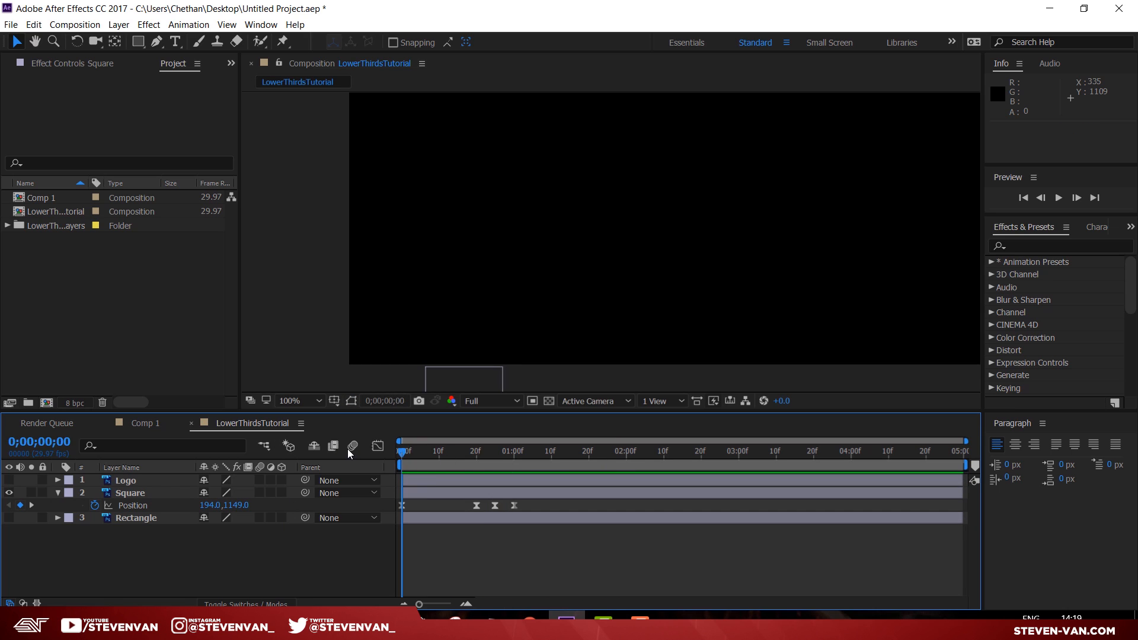
key(space)
drag(425, 453, 326, 478)
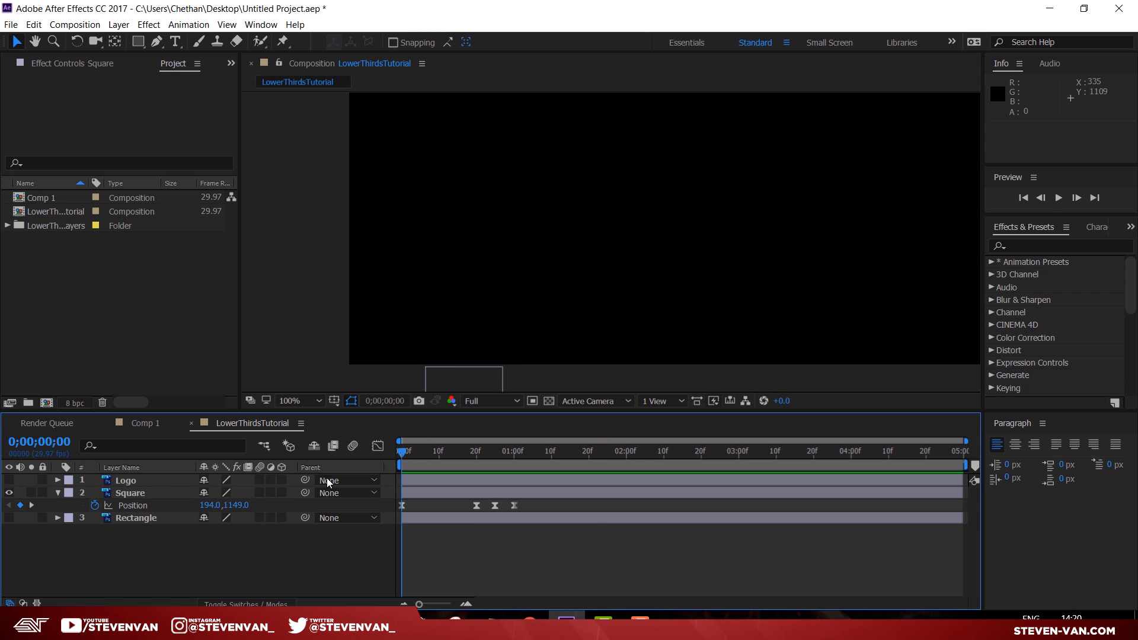
key(space)
key(space)
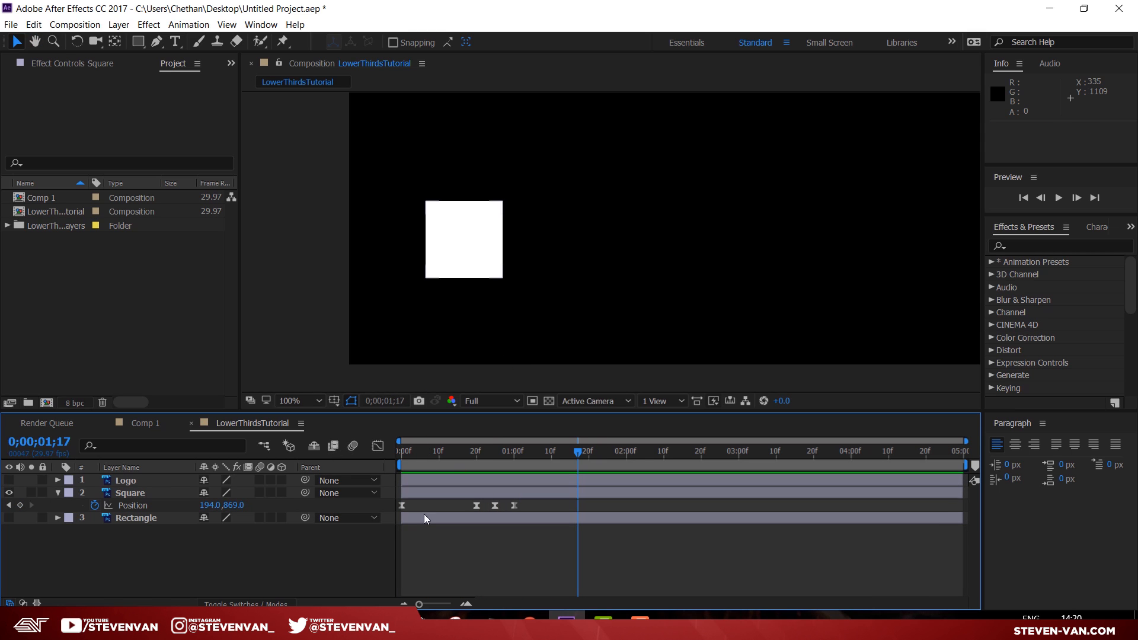
- In the speed graph, lengthen the outgoing ease of the Square's first Position keyframe for a slower start, and return to the composition's beginning
click(482, 515)
click(504, 508)
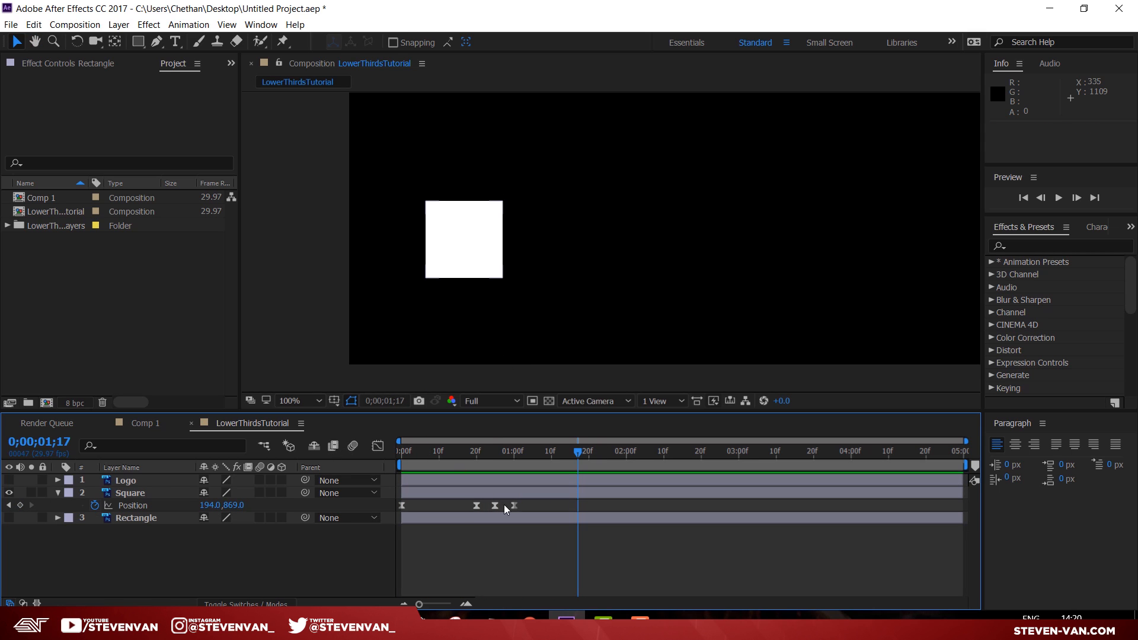
click(402, 506)
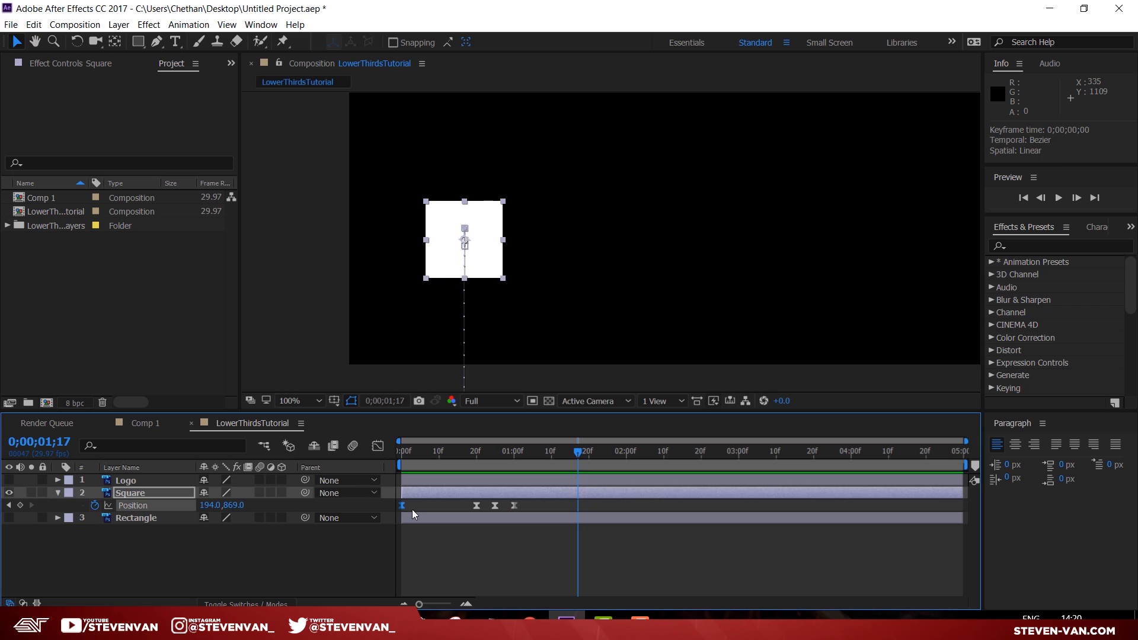
click(377, 446)
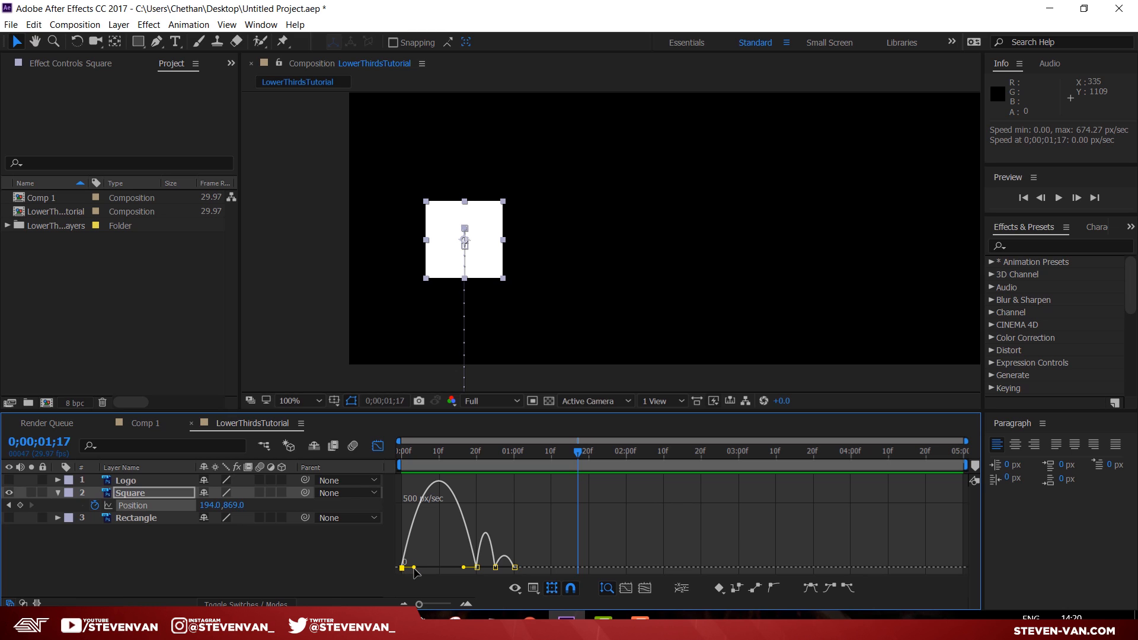
drag(414, 568, 422, 569)
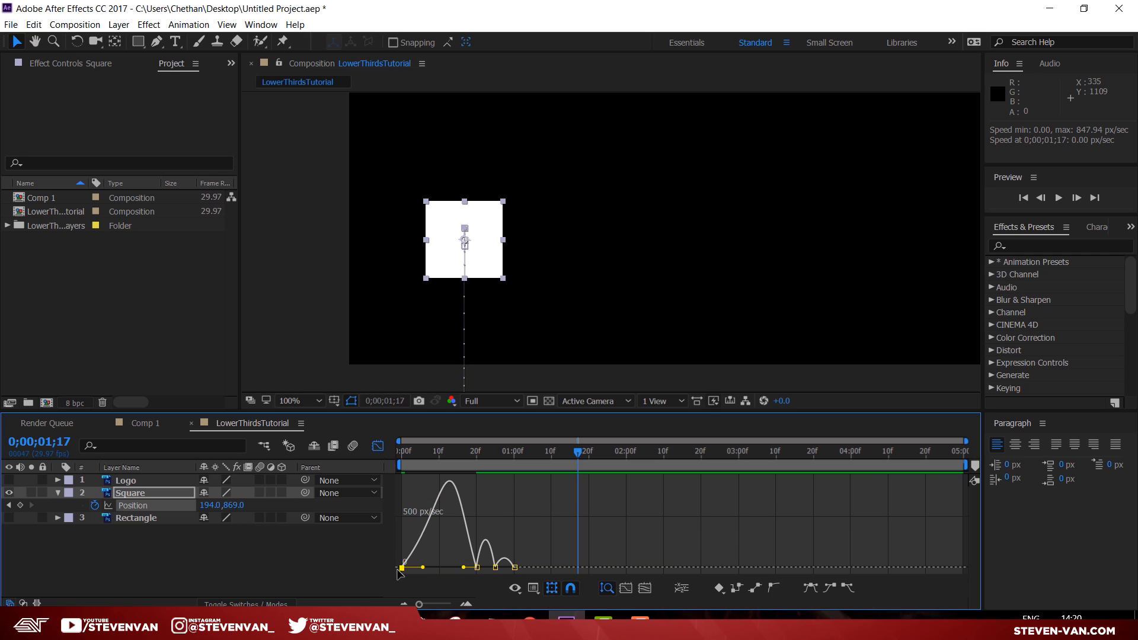
click(378, 446)
key(Home)
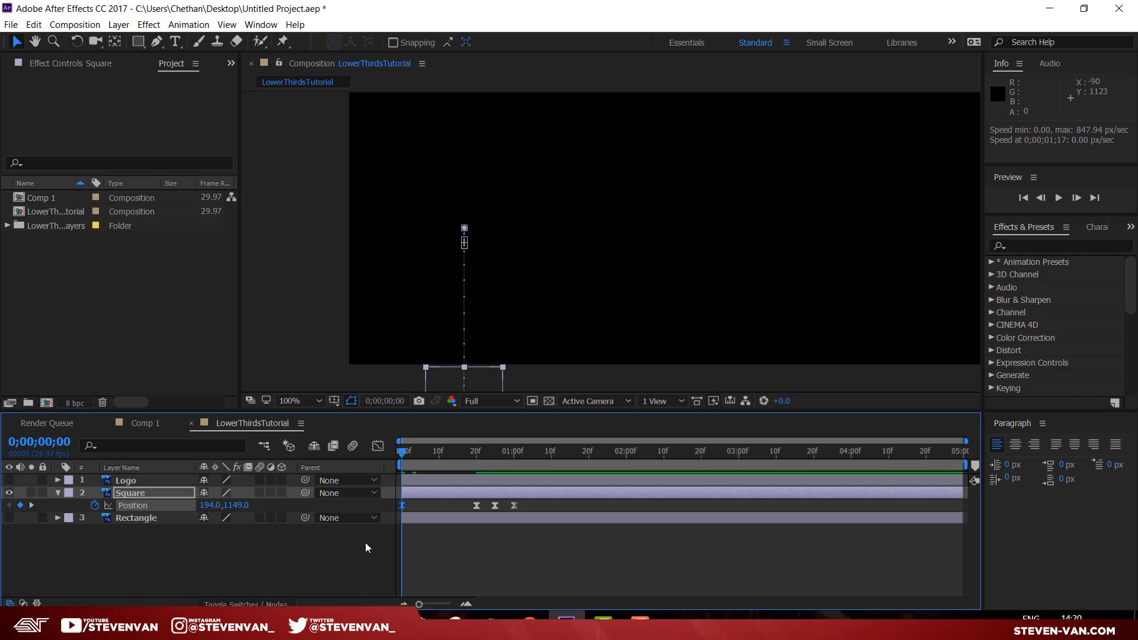
- Preview the Square's eased entrance and move the current time to its last Position keyframe at 0;00;01;00
click(365, 543)
key(space)
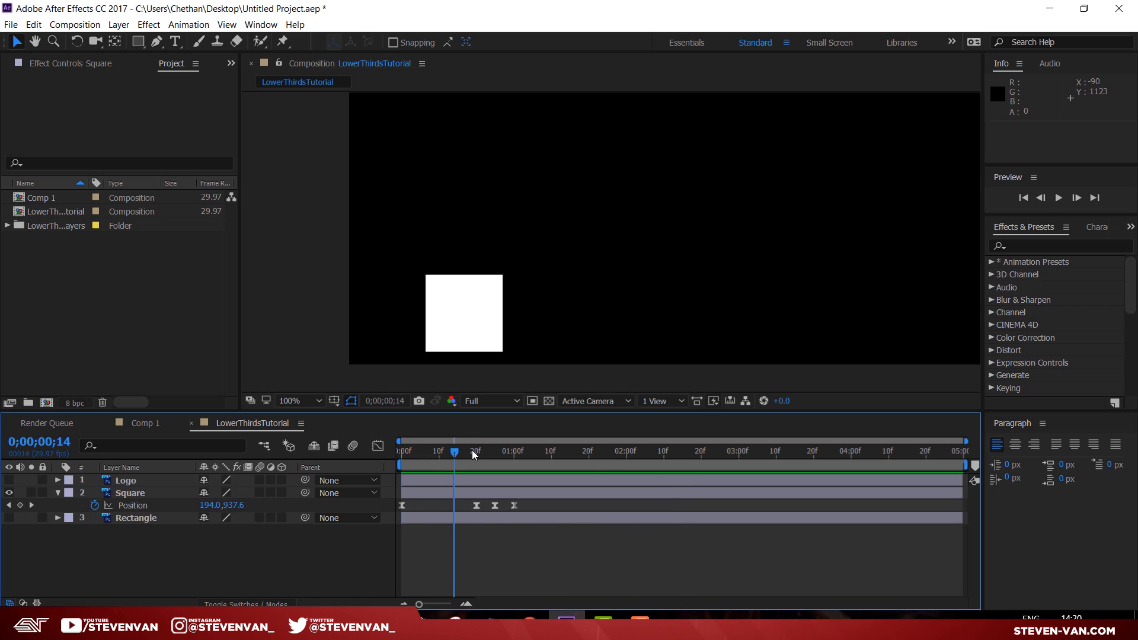
click(514, 506)
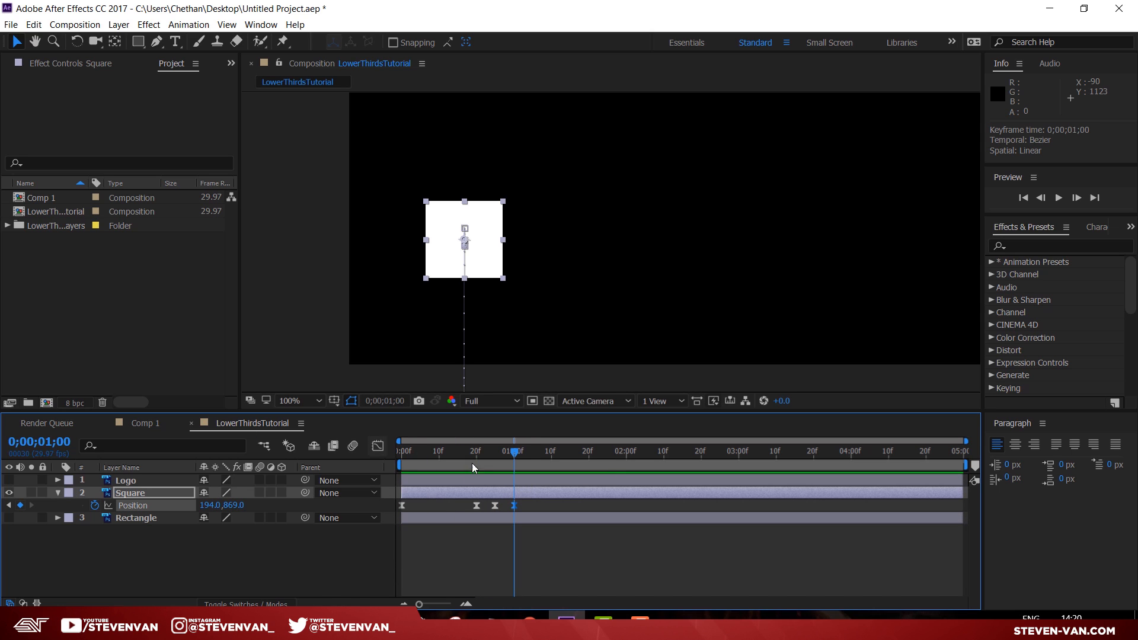
- Make the Logo layer visible and parent it to the Square layer
click(310, 573)
click(140, 479)
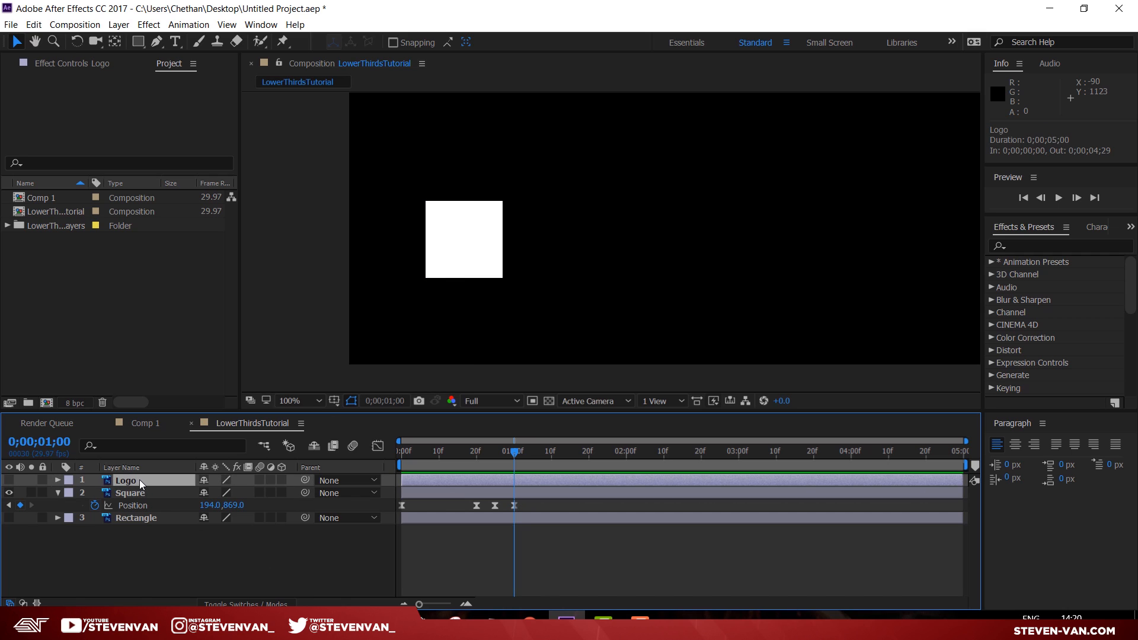
click(8, 480)
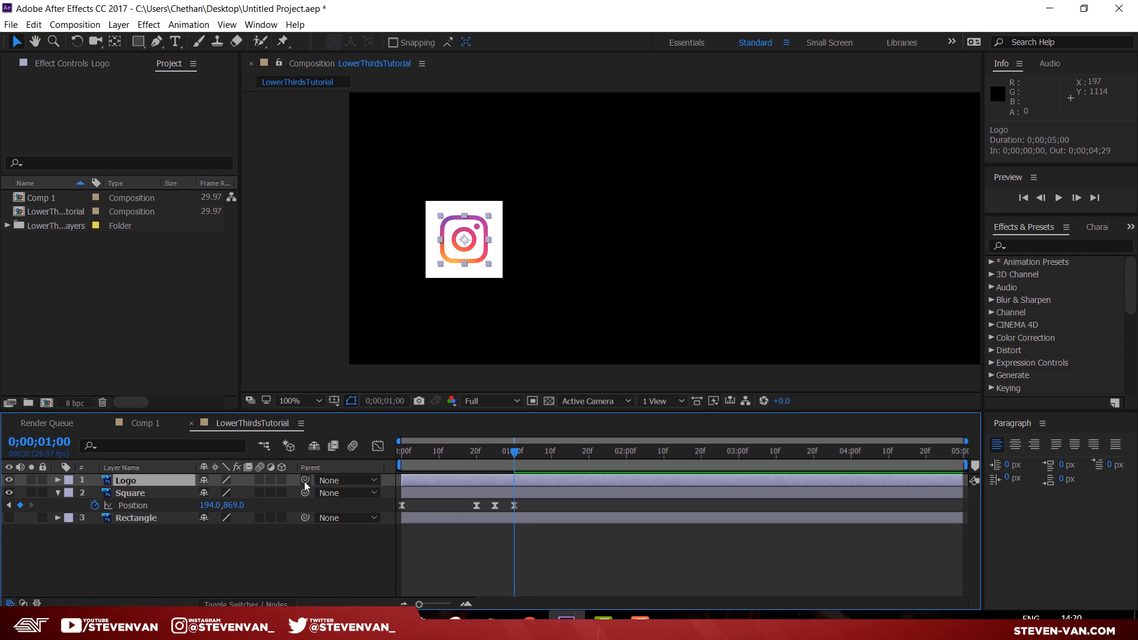
drag(304, 480, 145, 494)
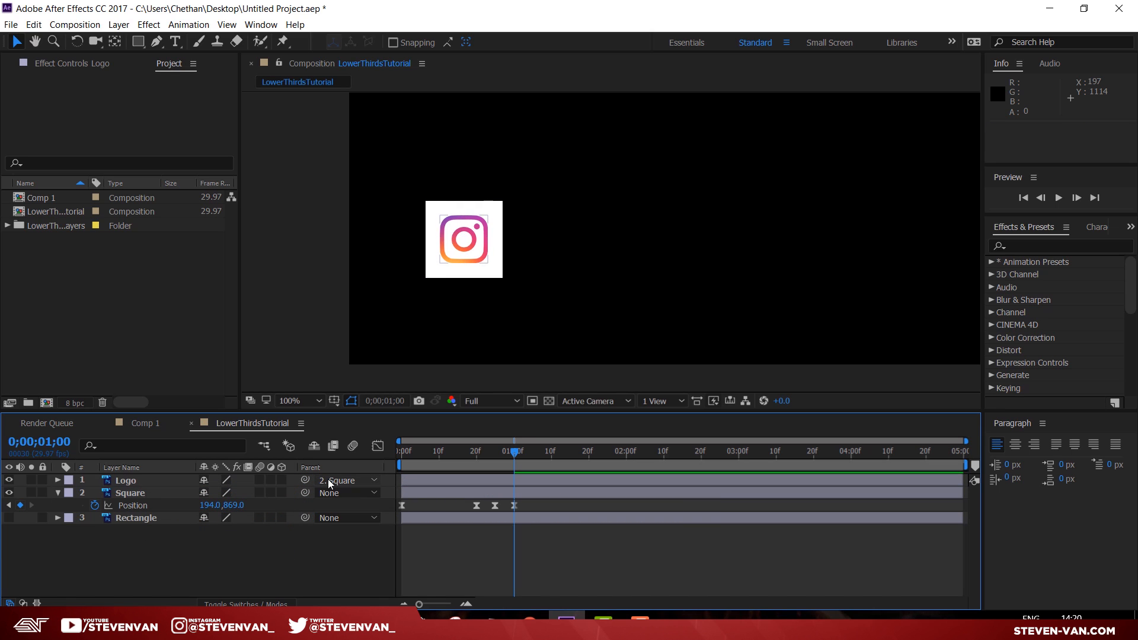
- Preview the animation from the start to check the Logo's motion with the Square, and recheck the Logo's parent assignment
click(134, 493)
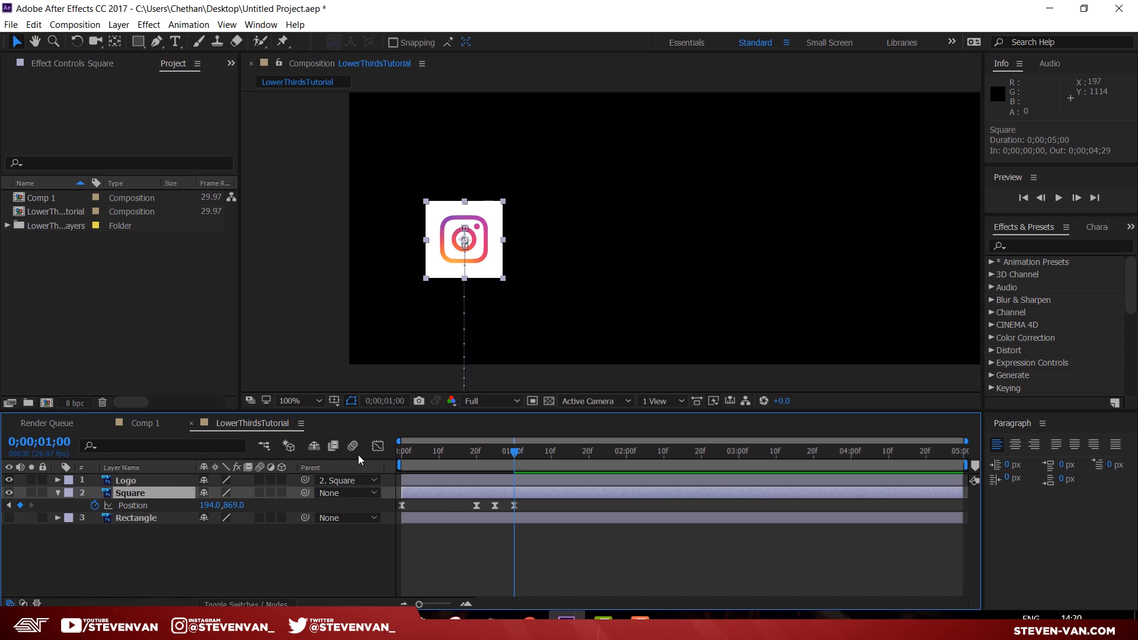
drag(497, 452, 402, 455)
key(space)
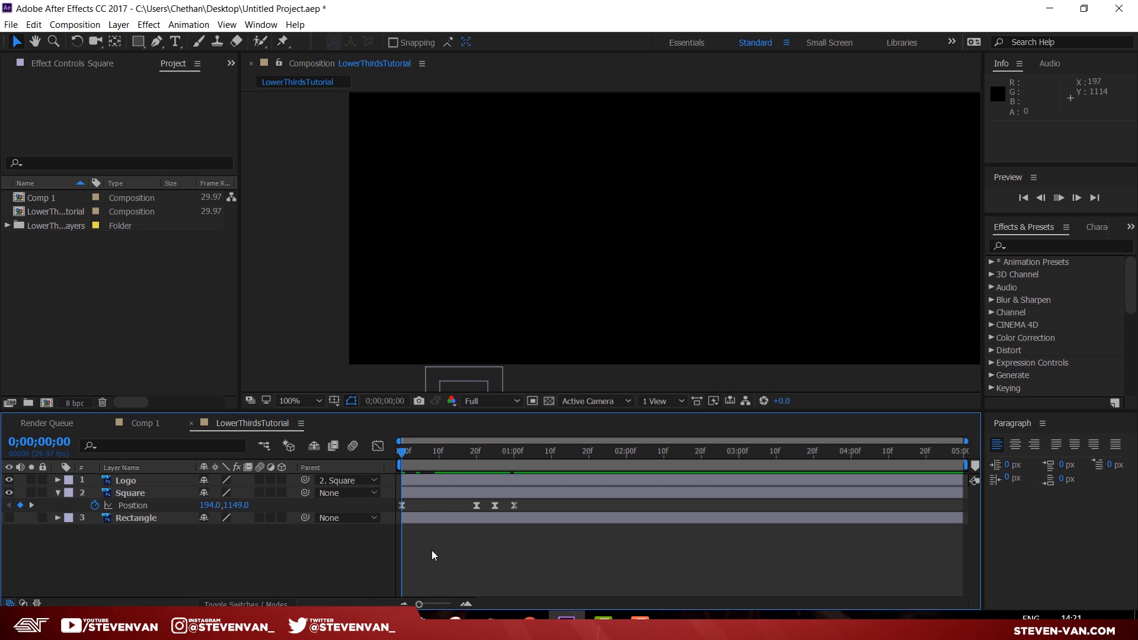
click(120, 495)
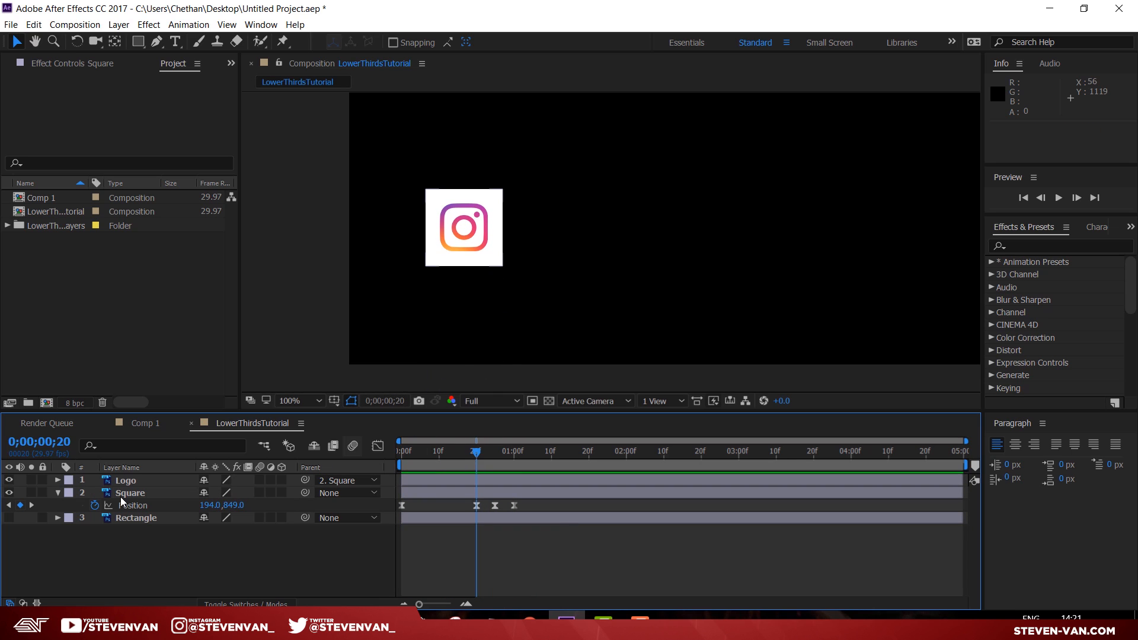
click(119, 494)
click(368, 480)
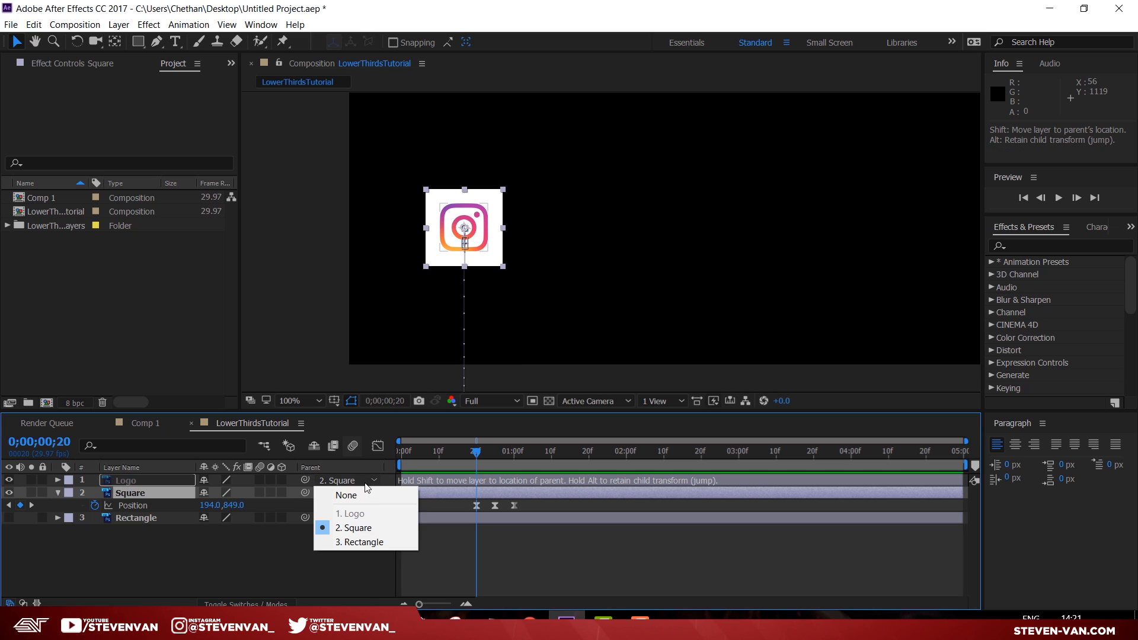
click(350, 527)
- Return the current time to the Square's last keyframe at 0;00;01;00 and make the Rectangle layer visible
click(462, 562)
mouse_move(505, 452)
mouse_down()
mouse_move(535, 458)
mouse_move(514, 464)
mouse_up()
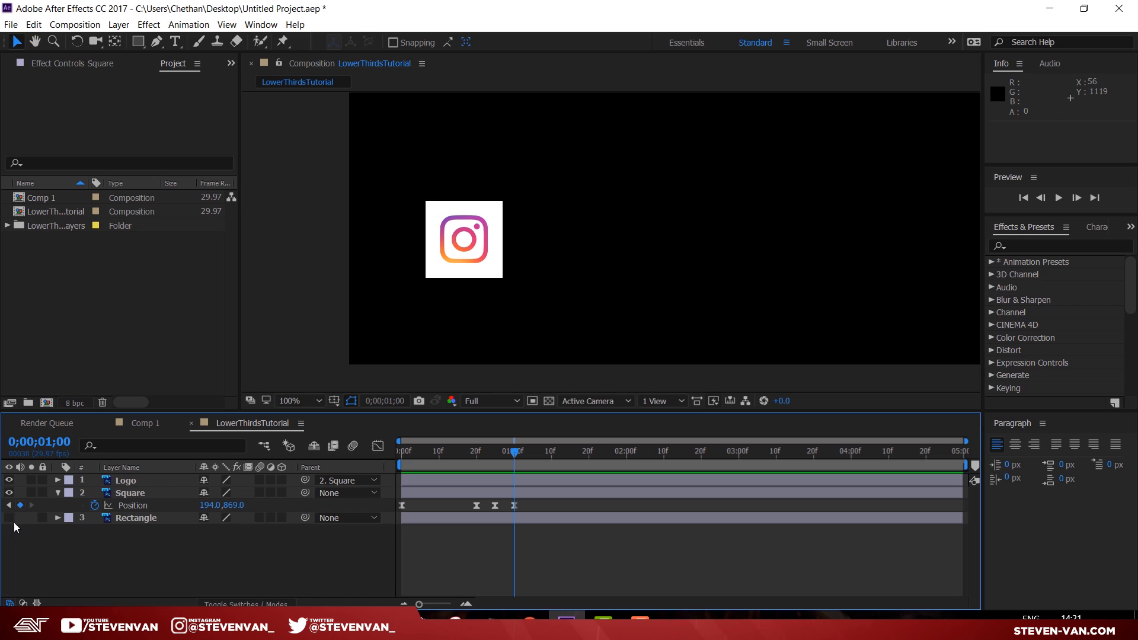
click(9, 518)
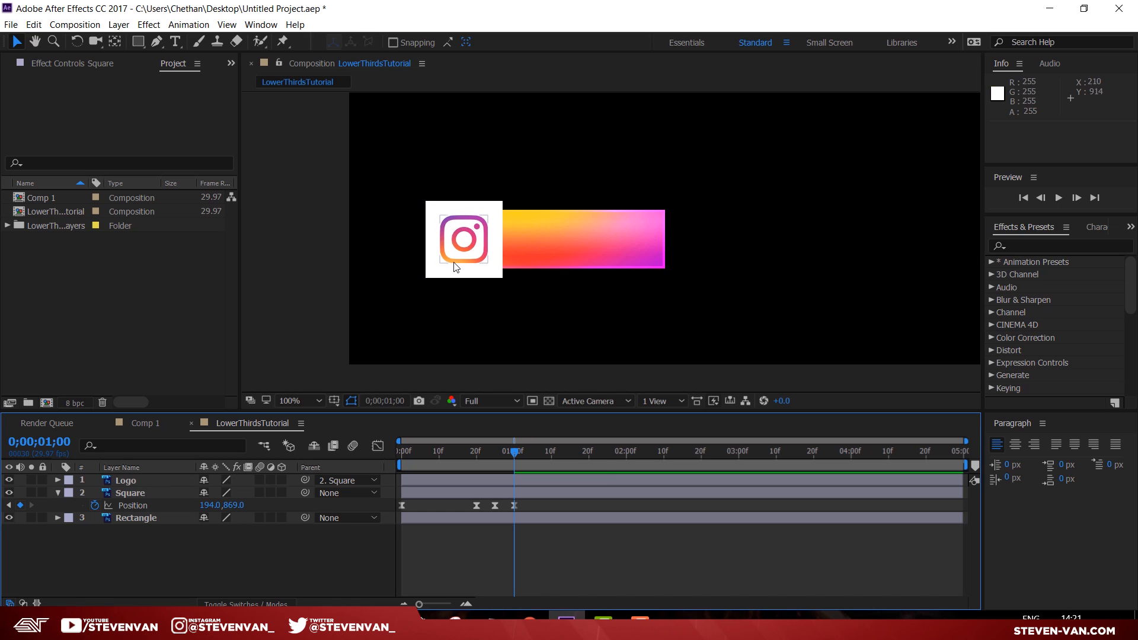
click(122, 493)
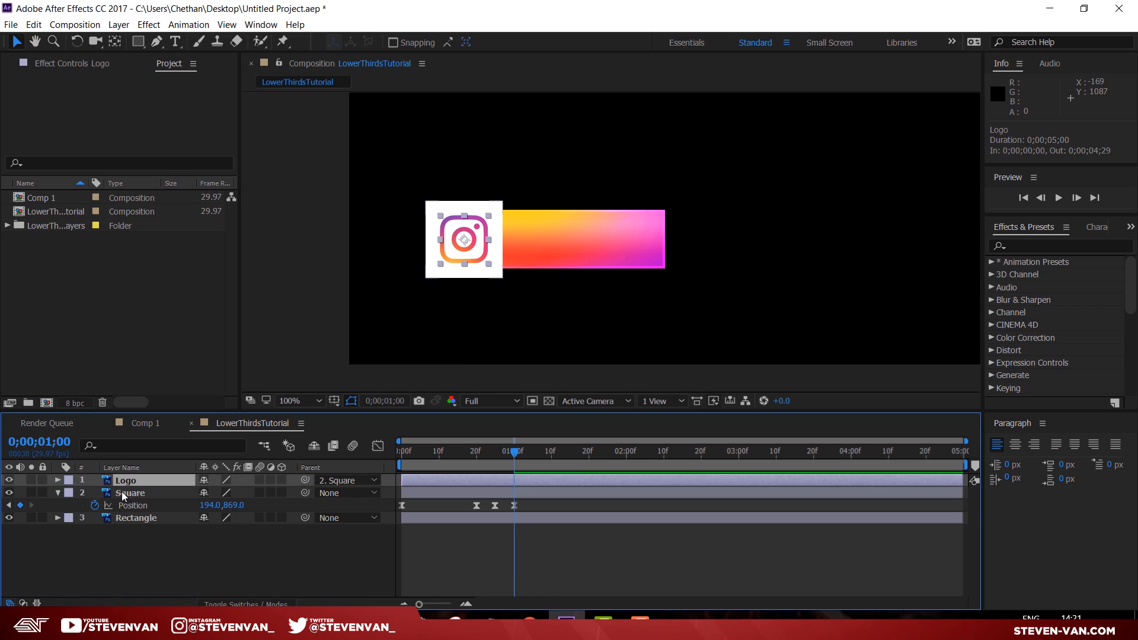